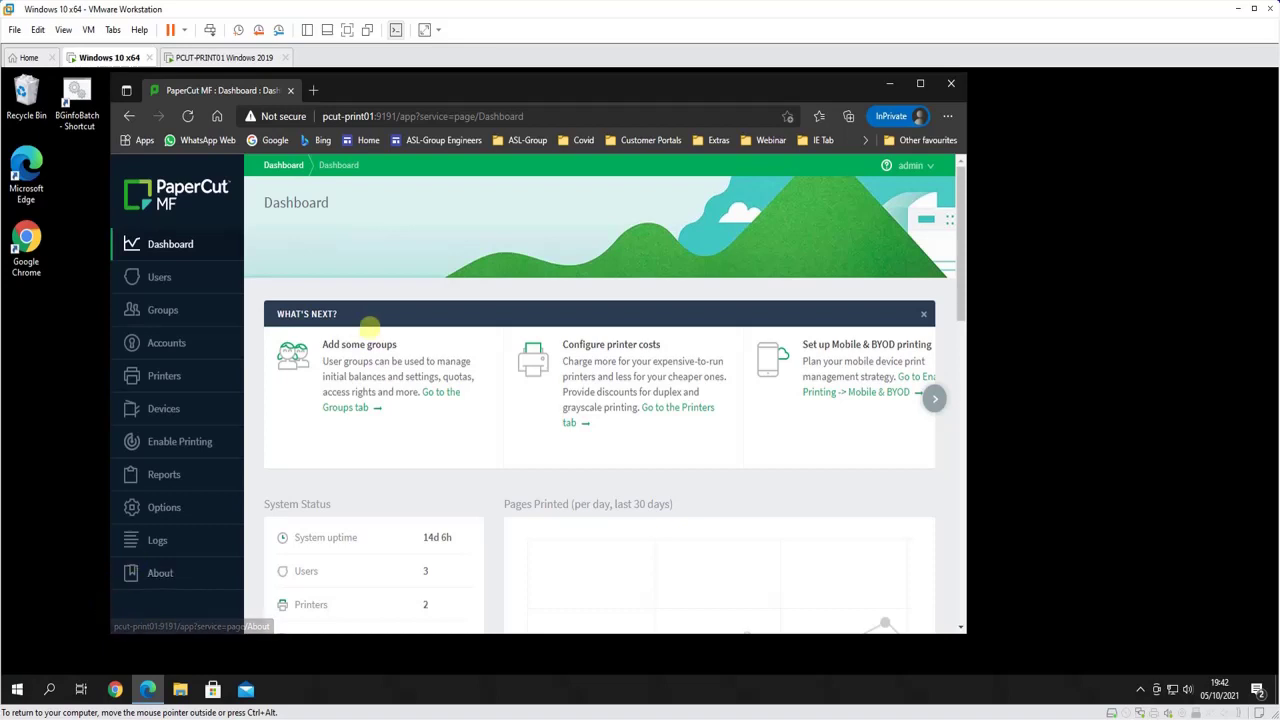
Scroll the admin sidebar and open the Print Deploy page under Enable Printing
{"action": "scroll", "coordinate": [455, 270], "scroll_direction": "down", "scroll_amount": 1}
{"action": "scroll", "coordinate": [451, 330], "scroll_direction": "down", "scroll_amount": 1}
{"action": "scroll", "coordinate": [451, 357], "scroll_direction": "up", "scroll_amount": 2}
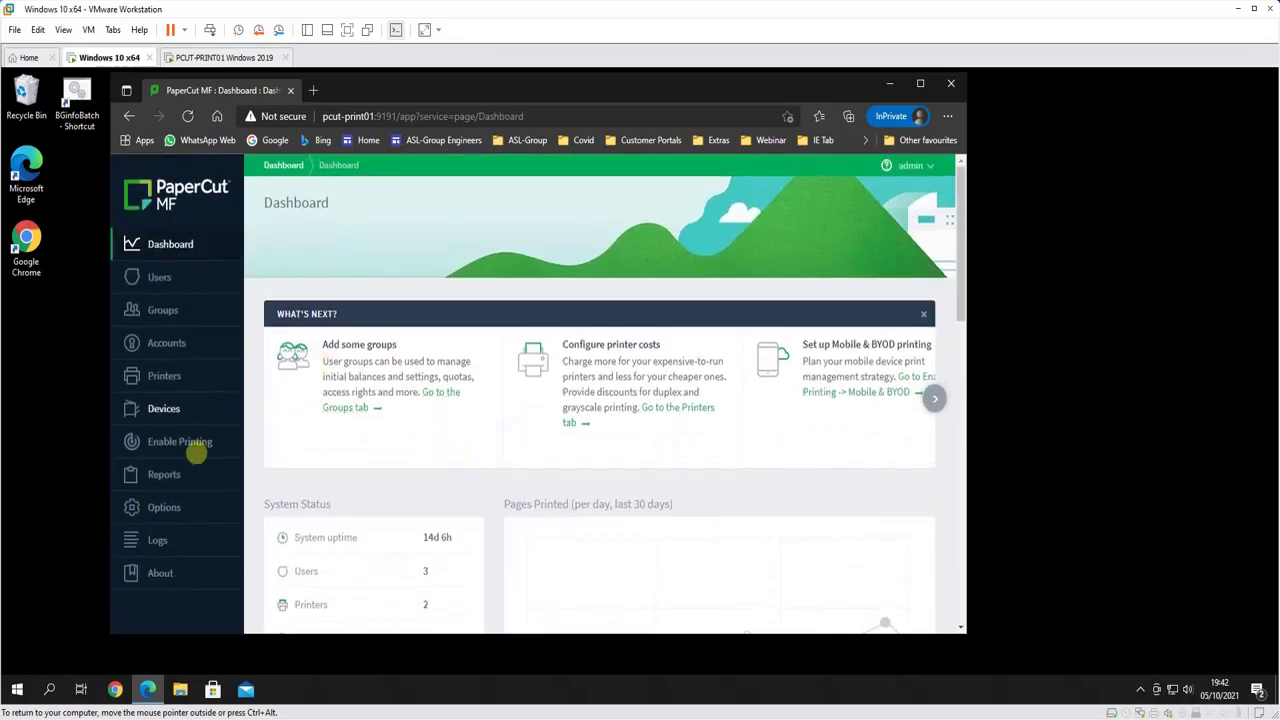
{"action": "left_click", "coordinate": [168, 445]}
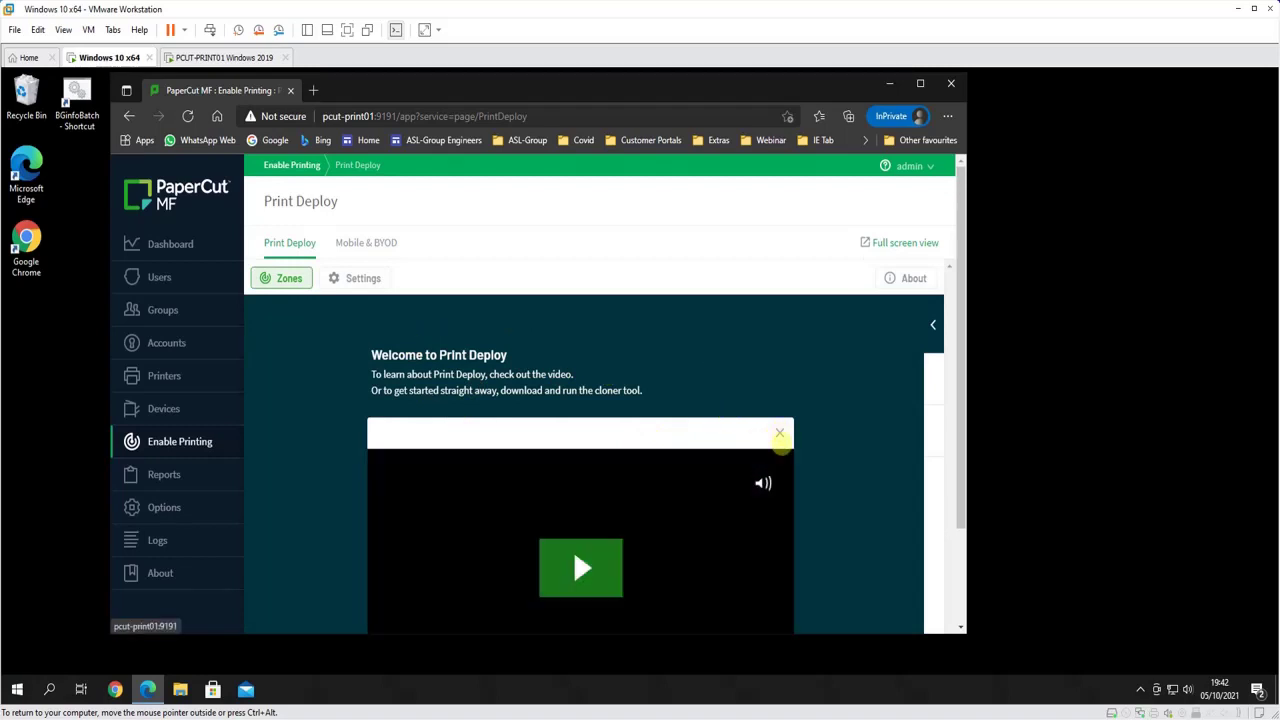
Dismiss the welcome video and open the Print queues panel beside the Everyone zone, showing 0 queues
{"action": "left_click", "coordinate": [779, 434]}
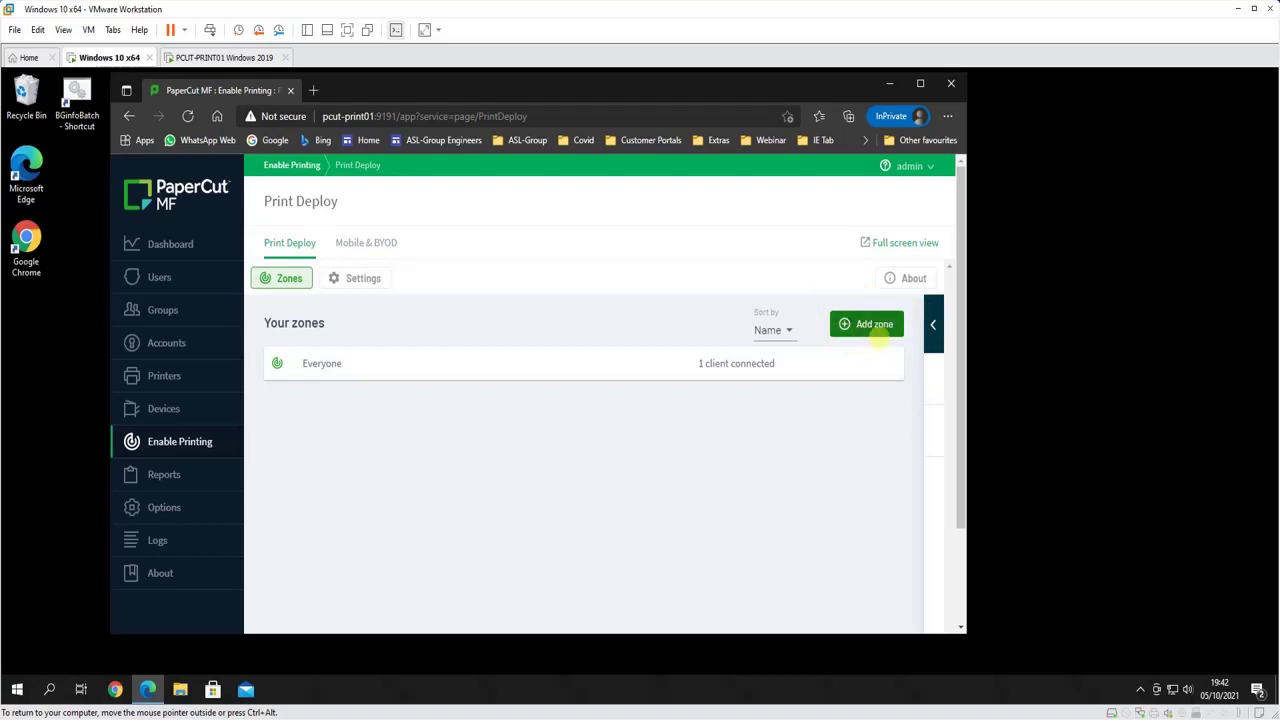
{"action": "left_click", "coordinate": [931, 323]}
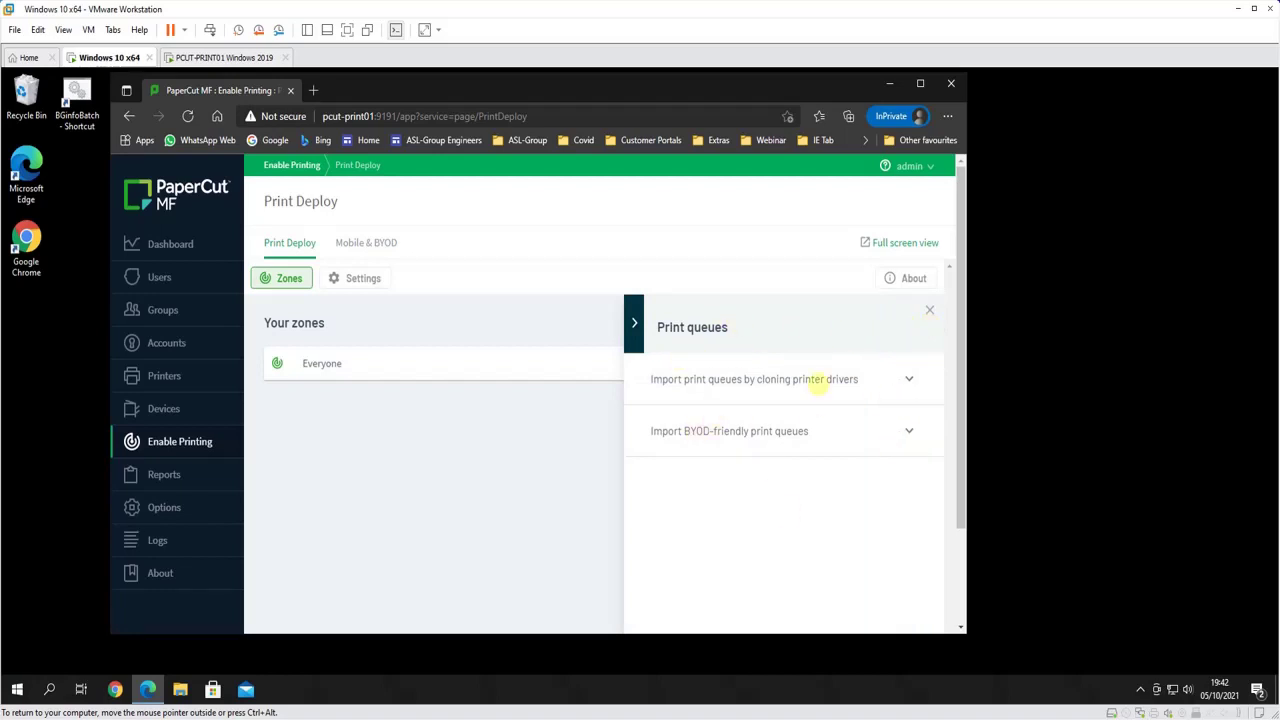
{"action": "left_click", "coordinate": [927, 311]}
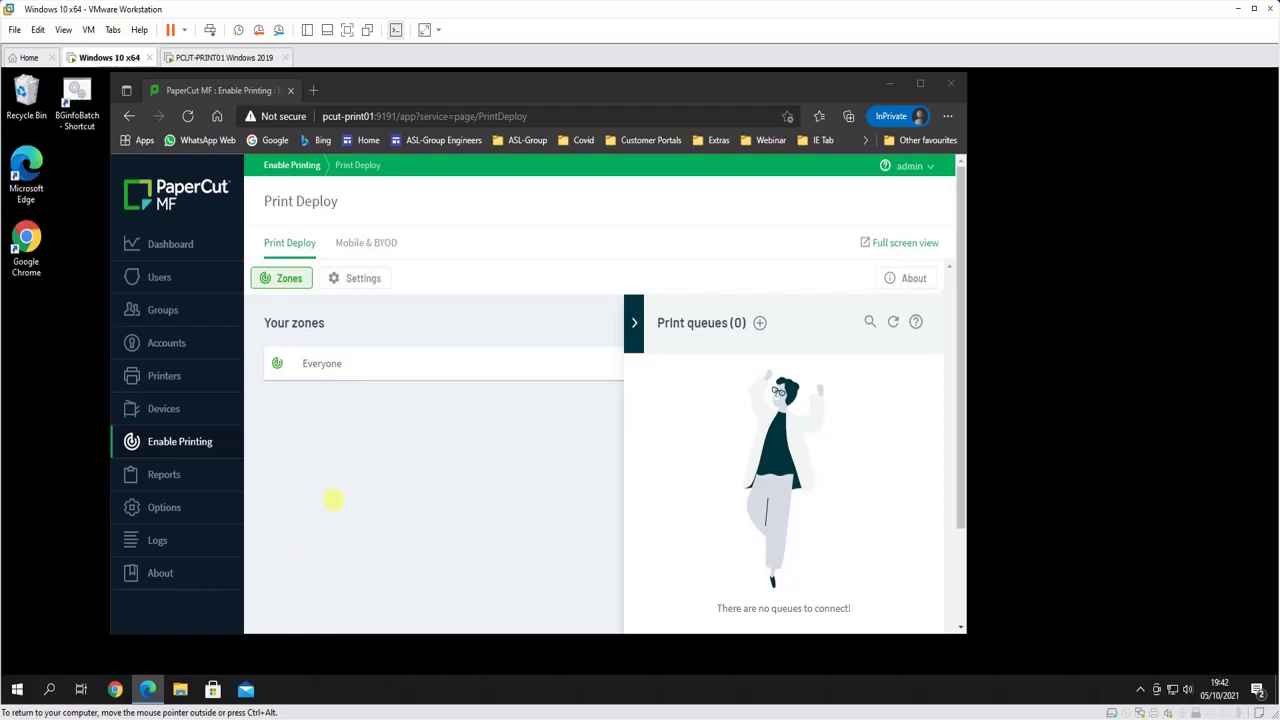
{"action": "key", "text": "super+e"}
Browse to \\pcut-print01 and connect the FollowMe shared printer to this PC
{"action": "left_click", "coordinate": [478, 214]}
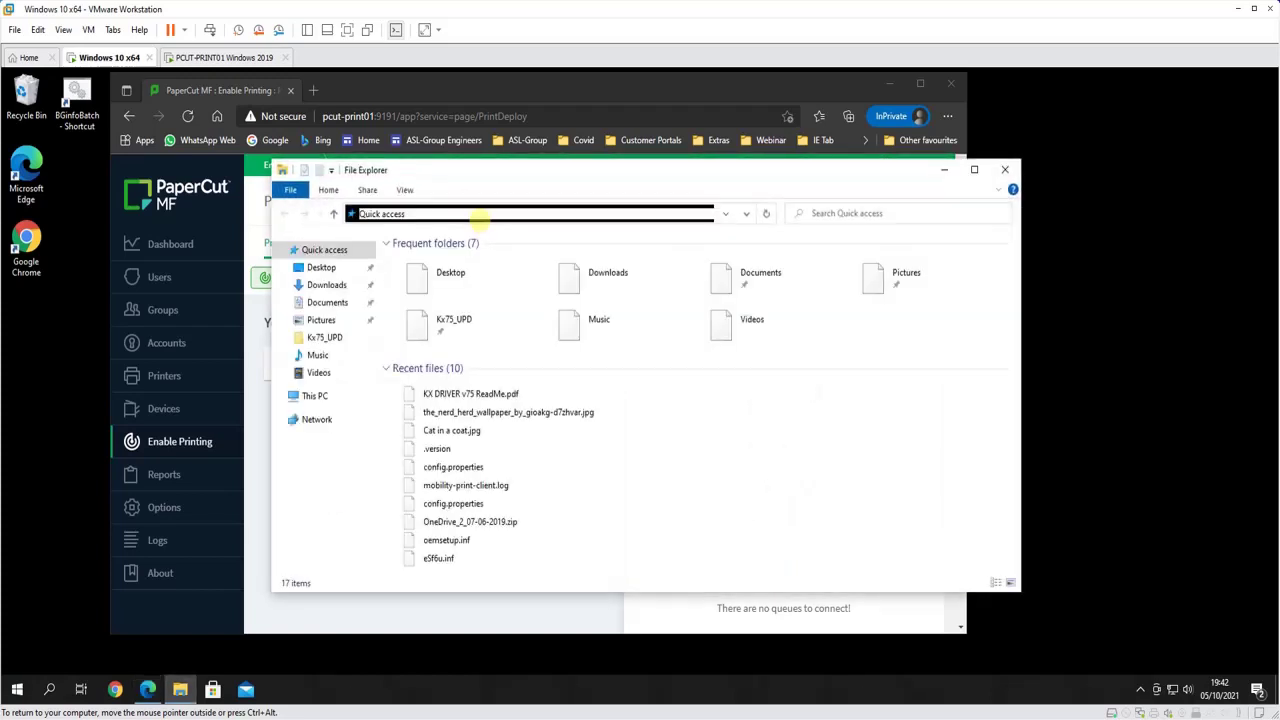
{"action": "type", "text": "\\\\pcut-print01"}
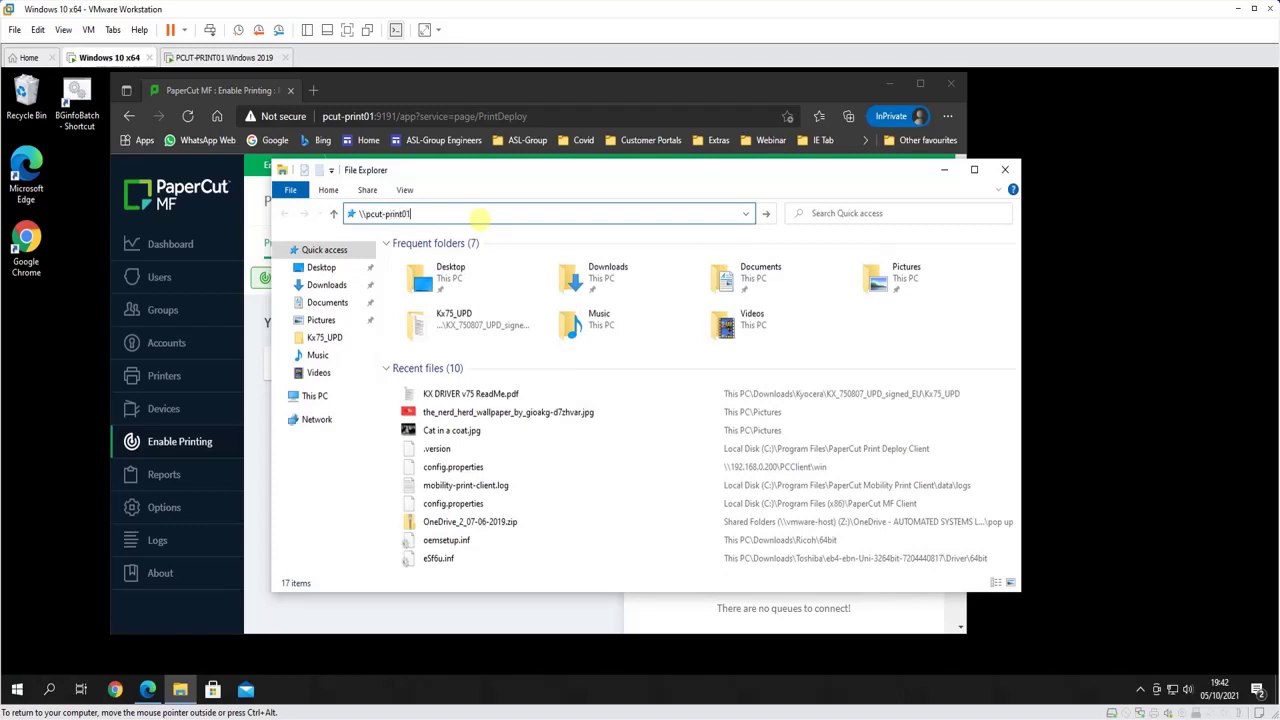
{"action": "key", "text": "Return"}
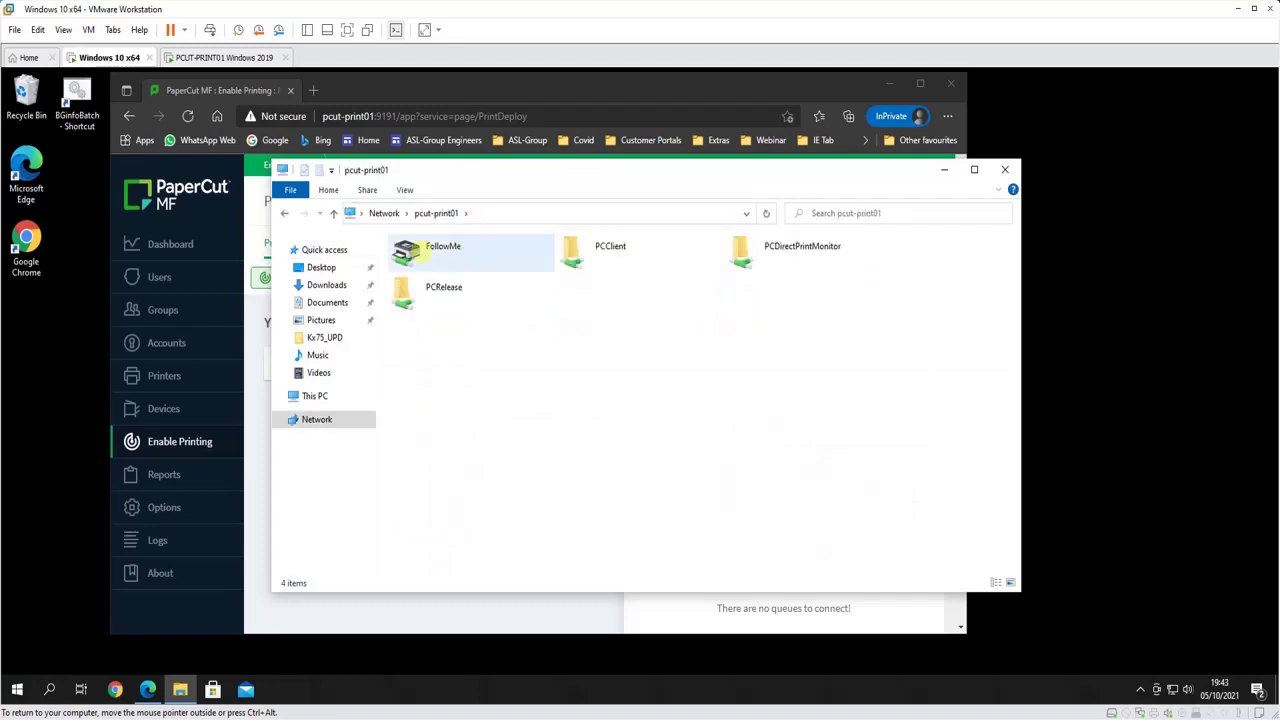
{"action": "left_click", "coordinate": [418, 254]}
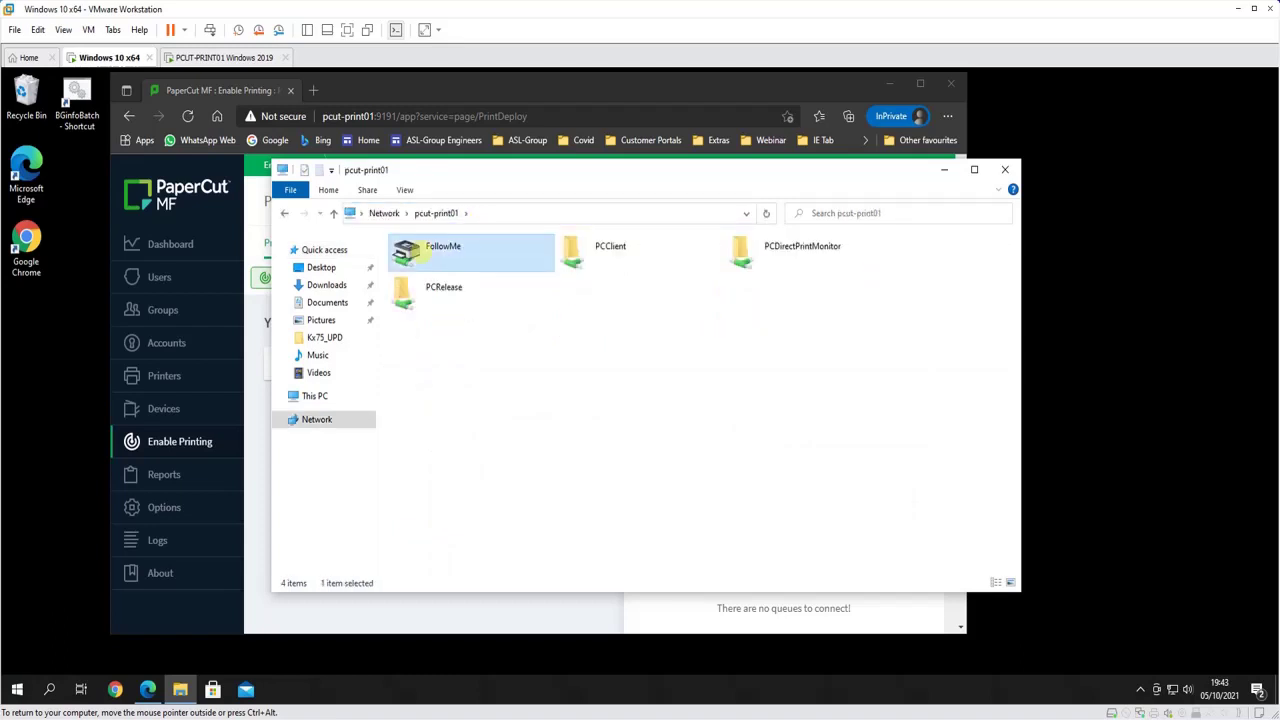
{"action": "double_click", "coordinate": [418, 254]}
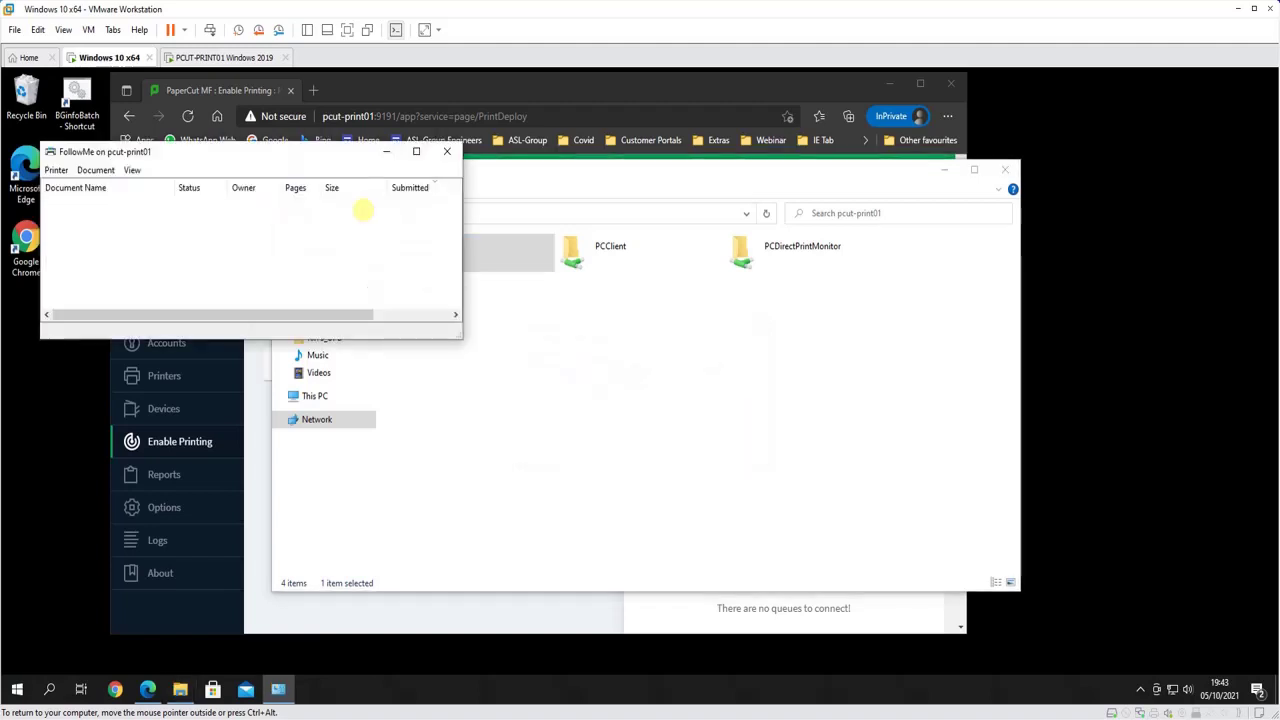
{"action": "left_click", "coordinate": [447, 151]}
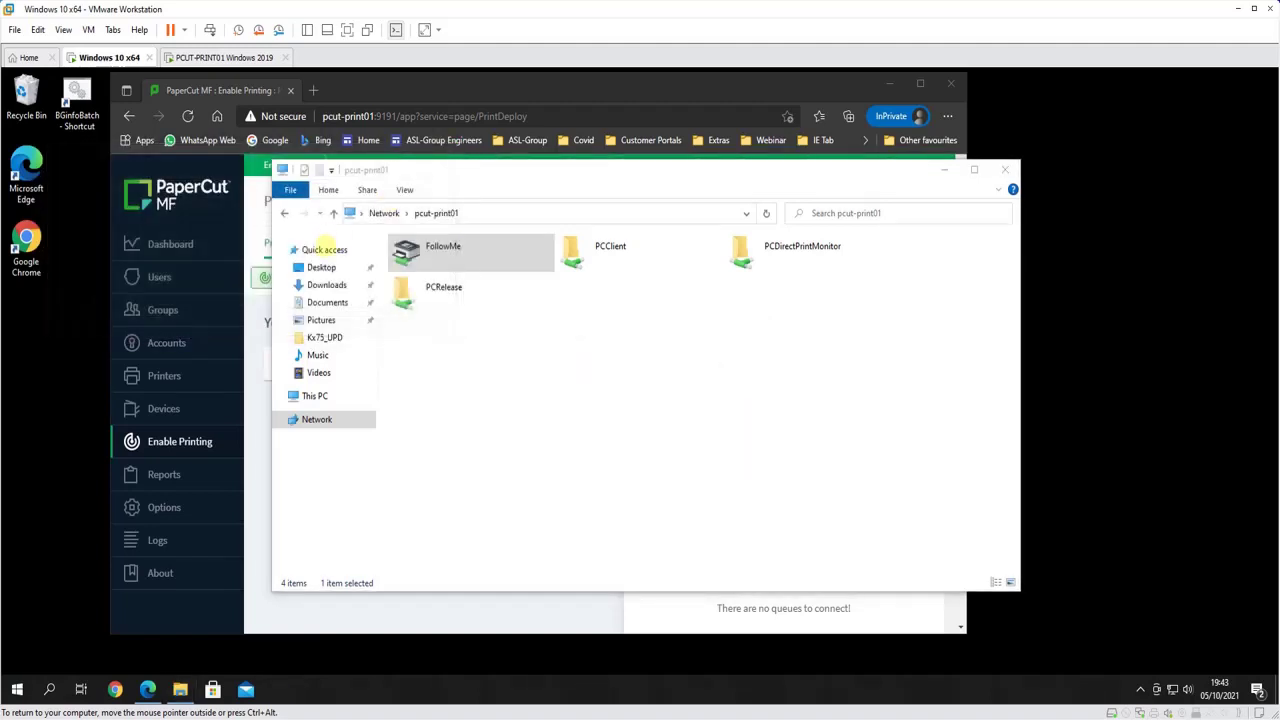
{"action": "left_click", "coordinate": [361, 213]}
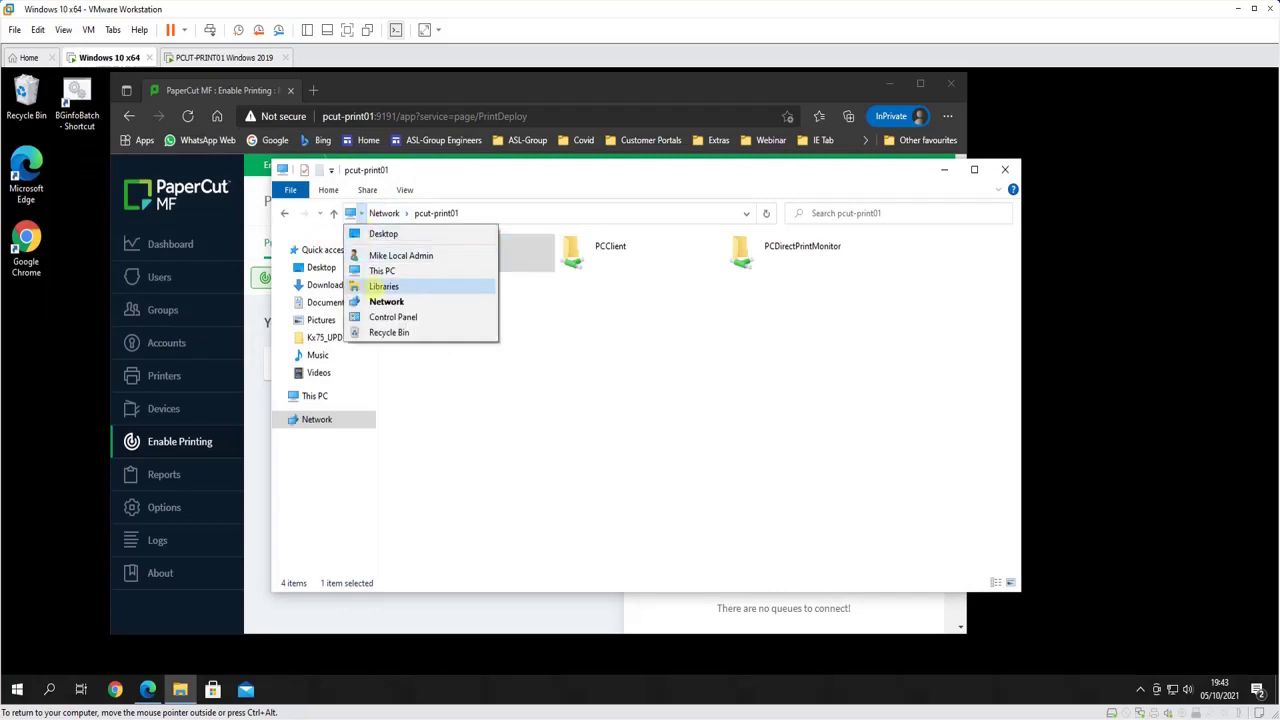
{"action": "key", "text": "Escape"}
Check FollowMe on PCUT-PRINT01 in Devices and Printers, confirm its printing preferences, and return to Print Deploy
{"action": "key", "text": "alt+F4"}
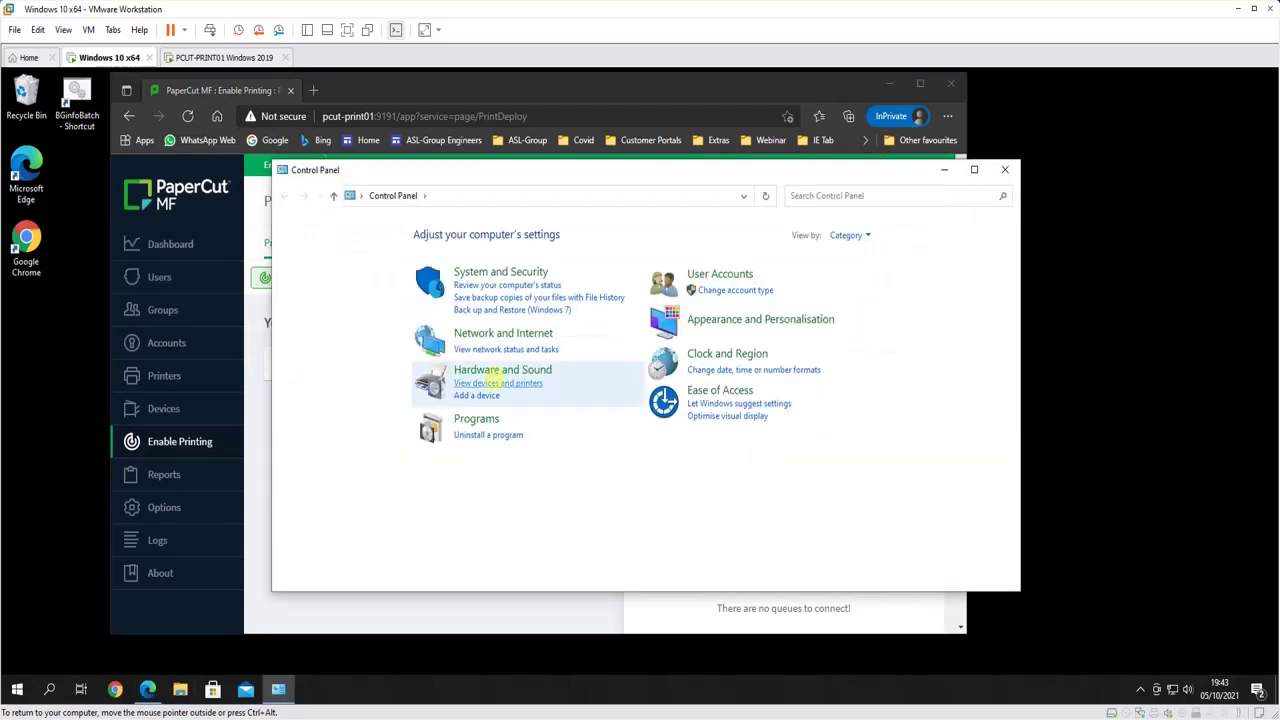
{"action": "left_click", "coordinate": [490, 383]}
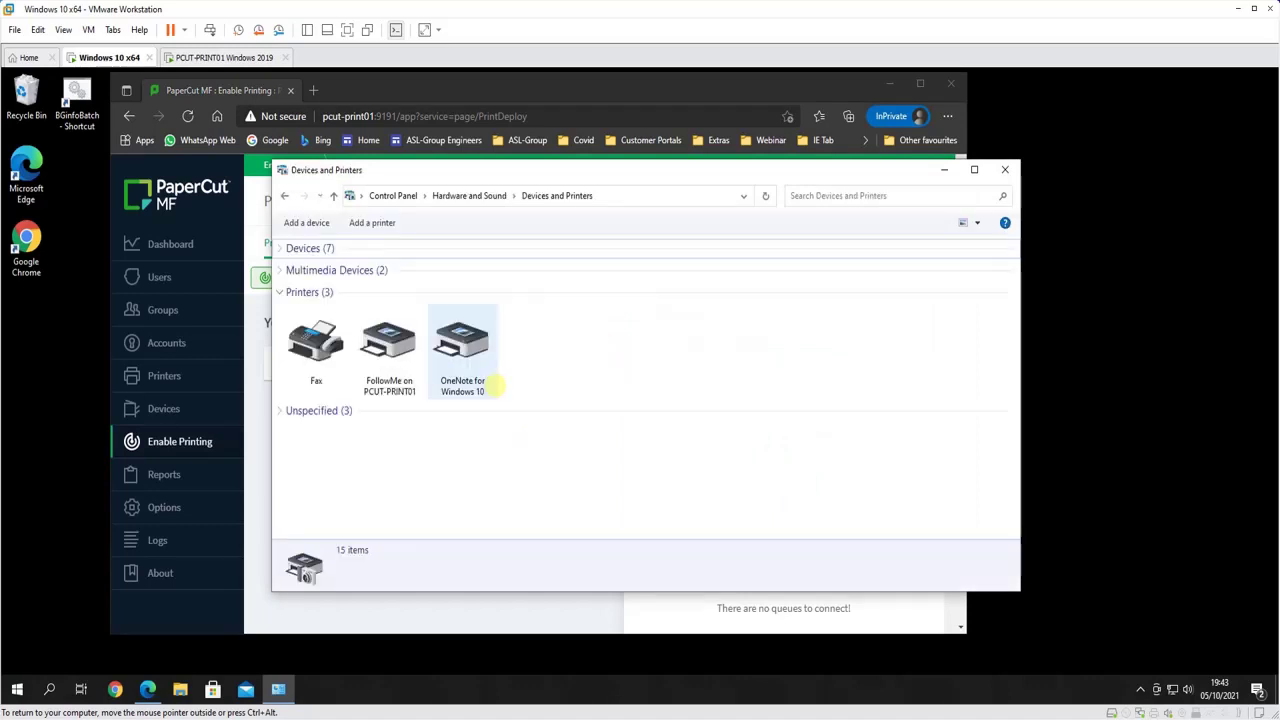
{"action": "left_click", "coordinate": [370, 347]}
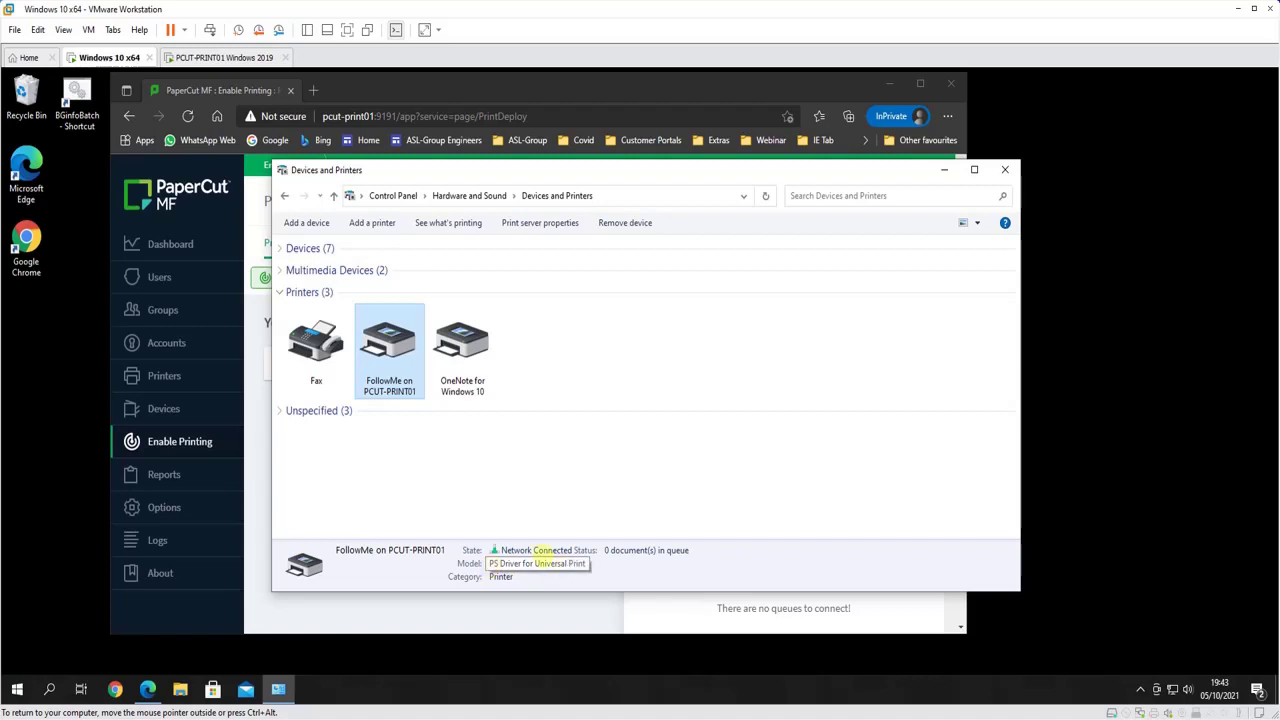
{"action": "right_click", "coordinate": [382, 344]}
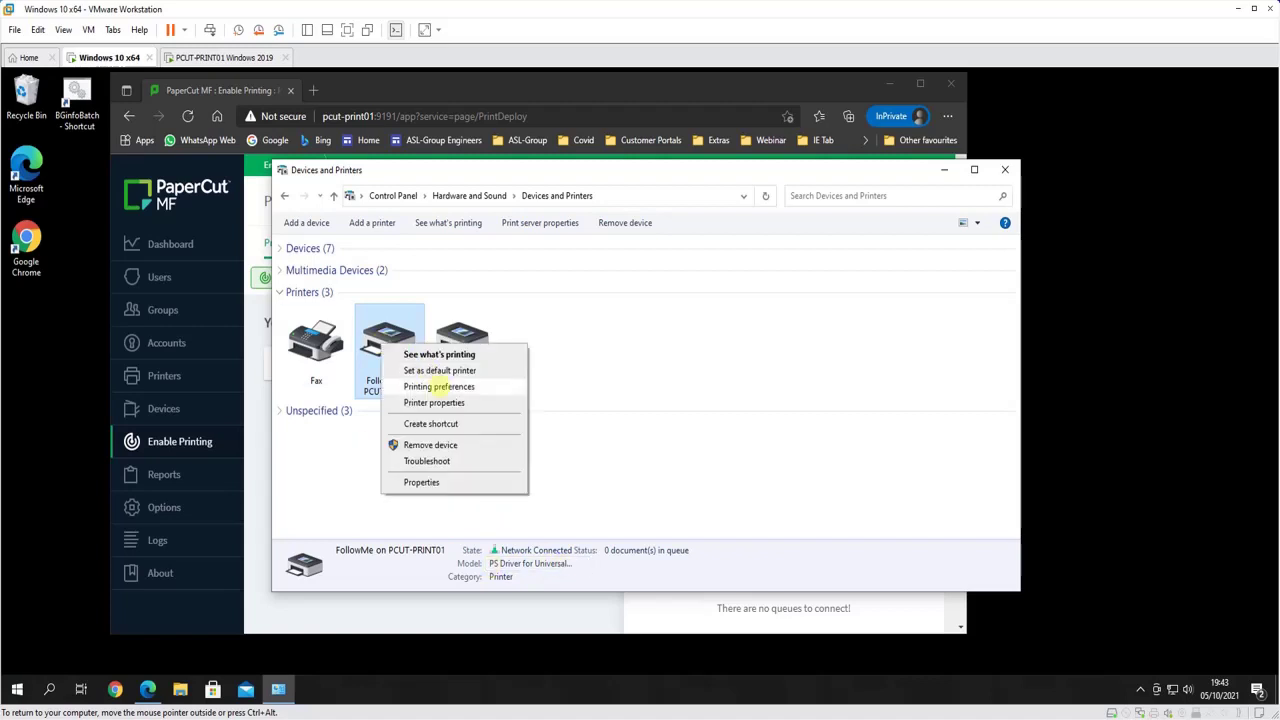
{"action": "left_click", "coordinate": [437, 386]}
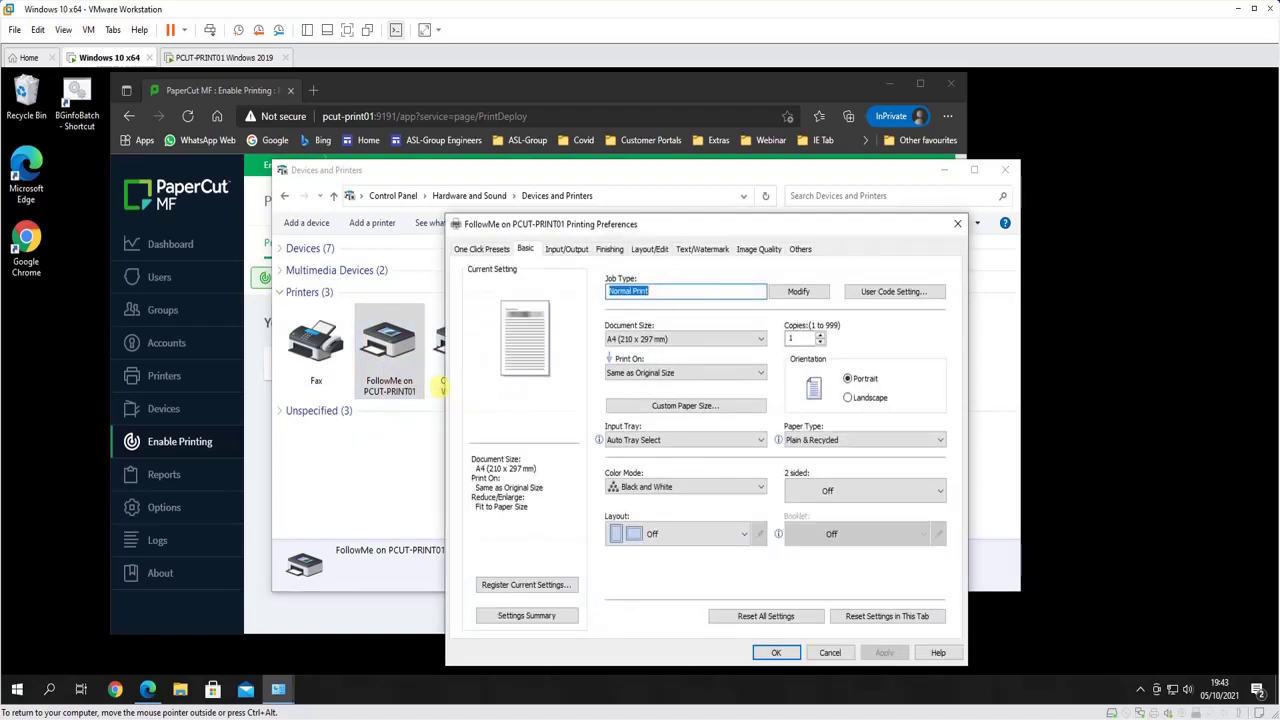
{"action": "left_click", "coordinate": [776, 652]}
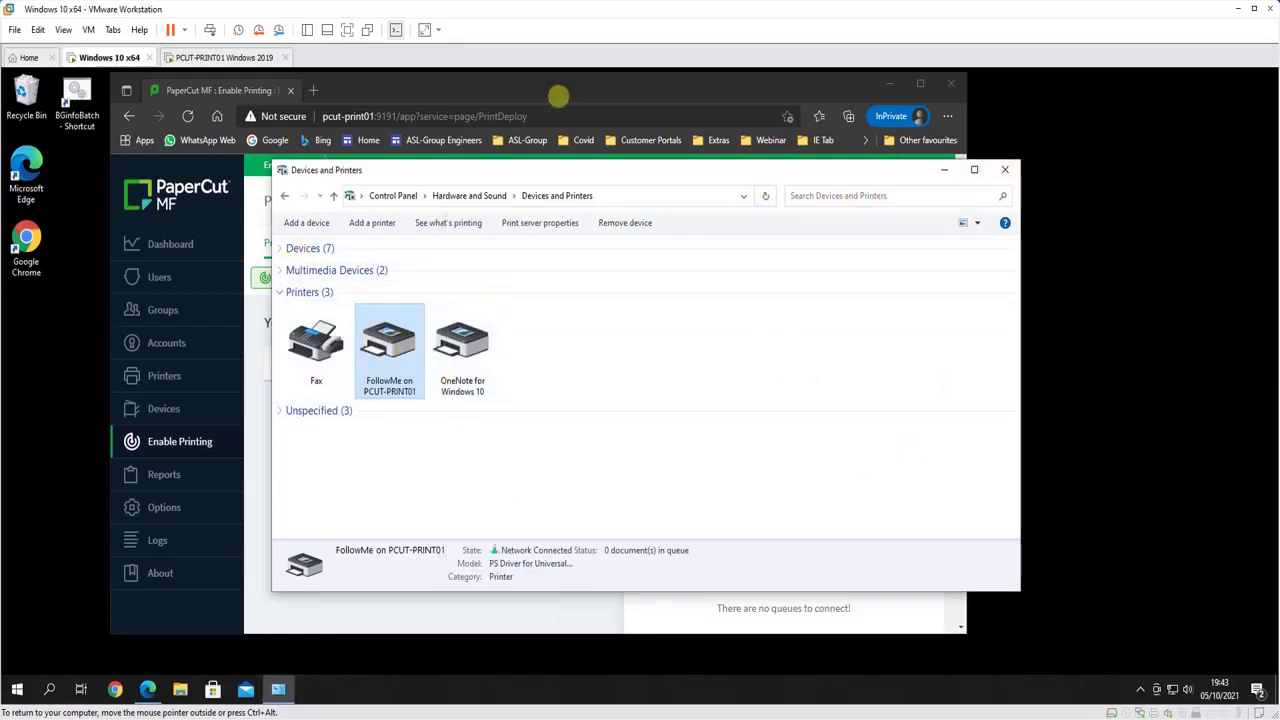
{"action": "left_click", "coordinate": [205, 90]}
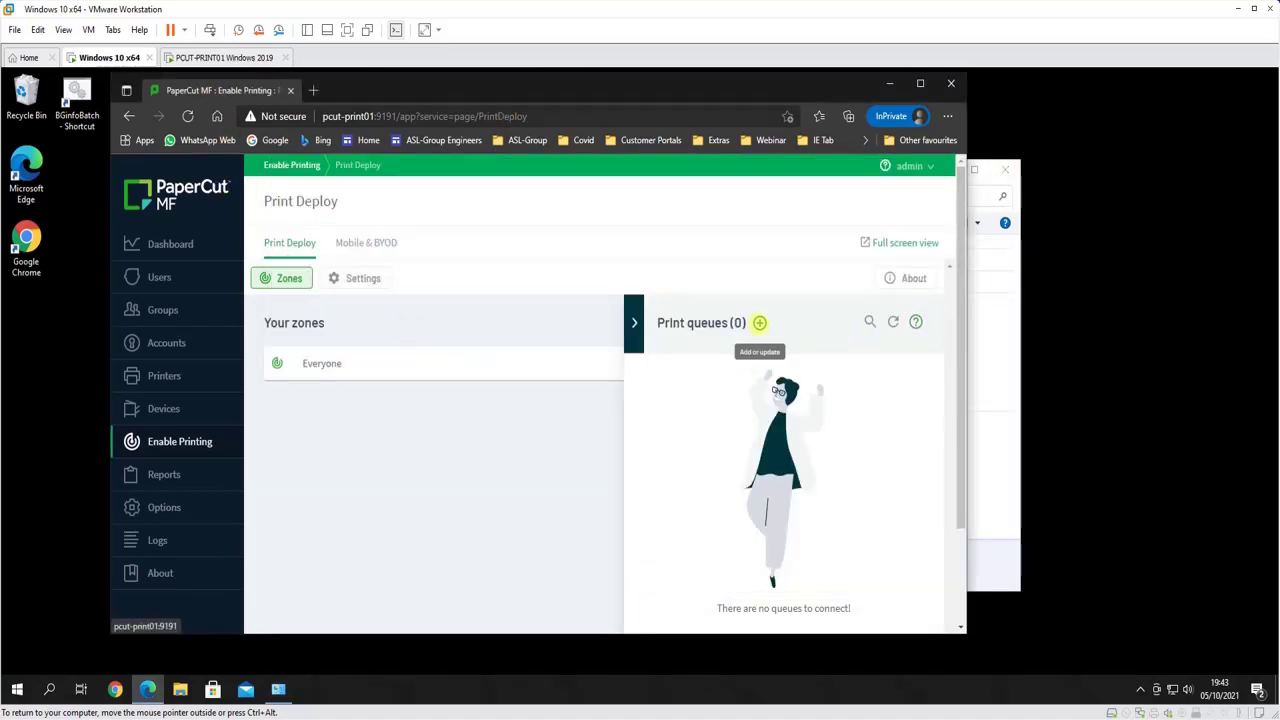
Save the Windows cloner tool from 'Import print queues by cloning printer drivers' to Downloads
{"action": "left_click", "coordinate": [760, 323]}
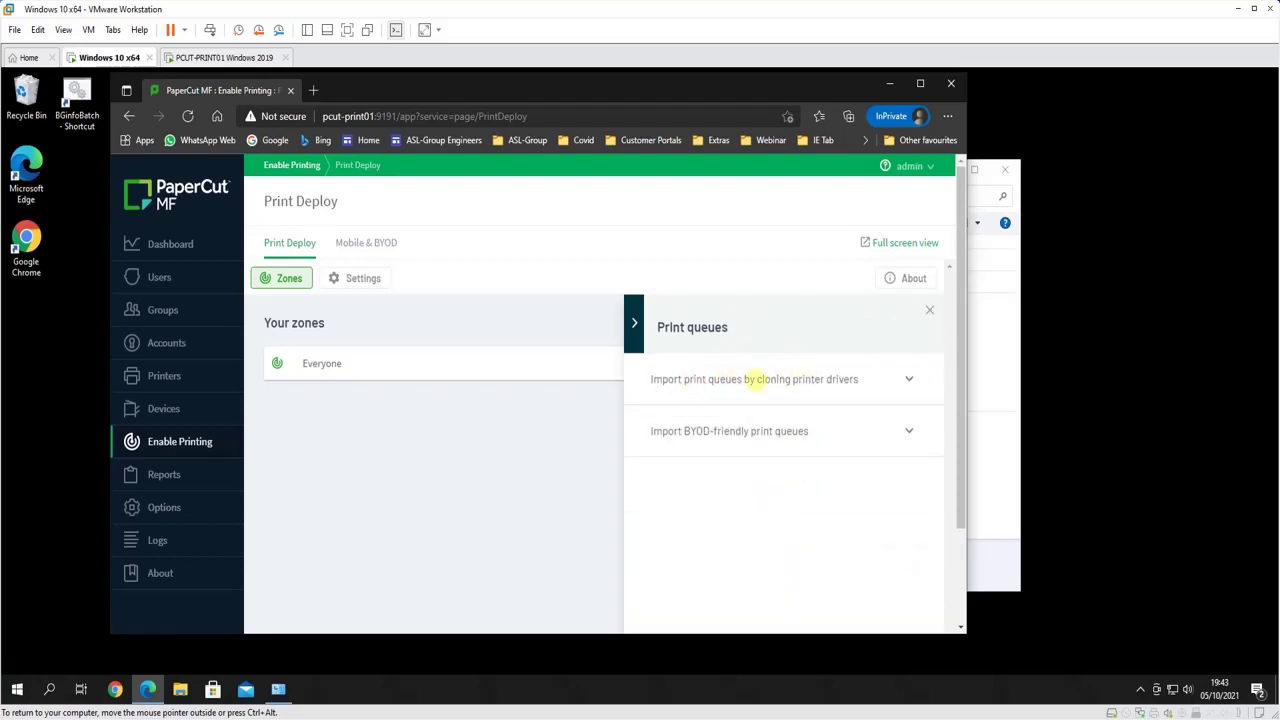
{"action": "left_click", "coordinate": [750, 379]}
{"action": "scroll", "coordinate": [752, 430], "scroll_direction": "down", "scroll_amount": 2}
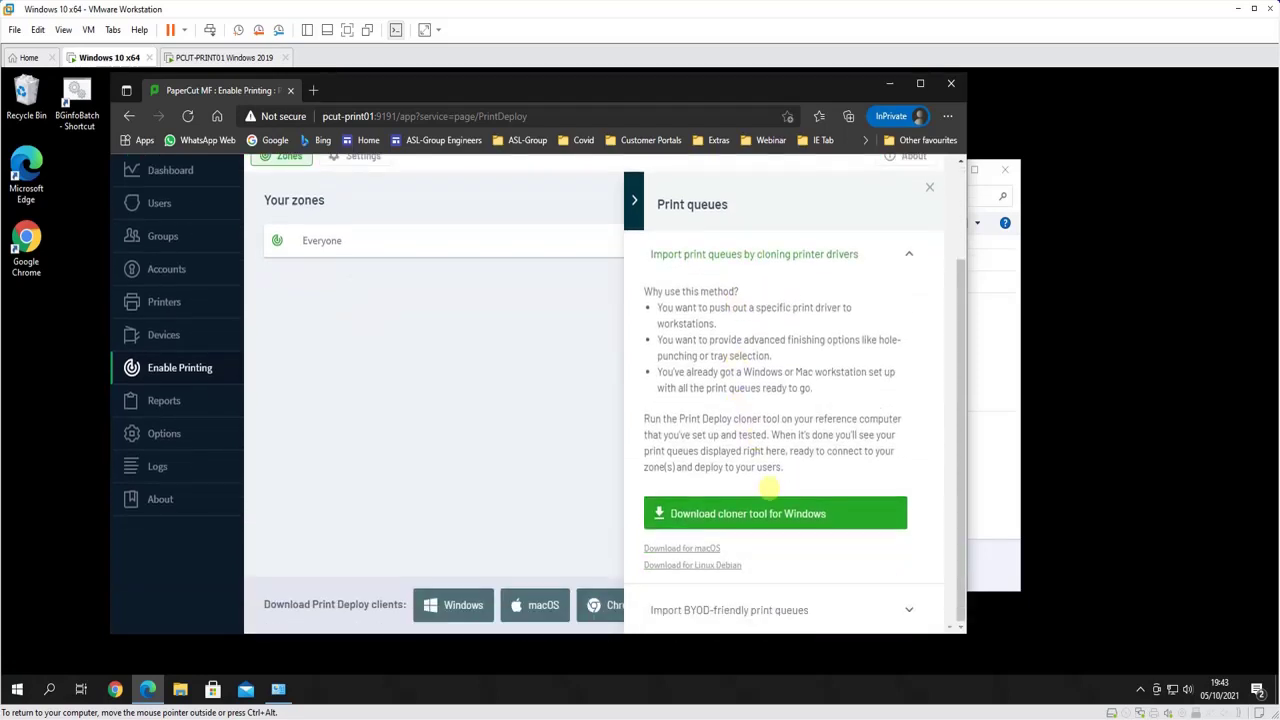
{"action": "left_click", "coordinate": [846, 517]}
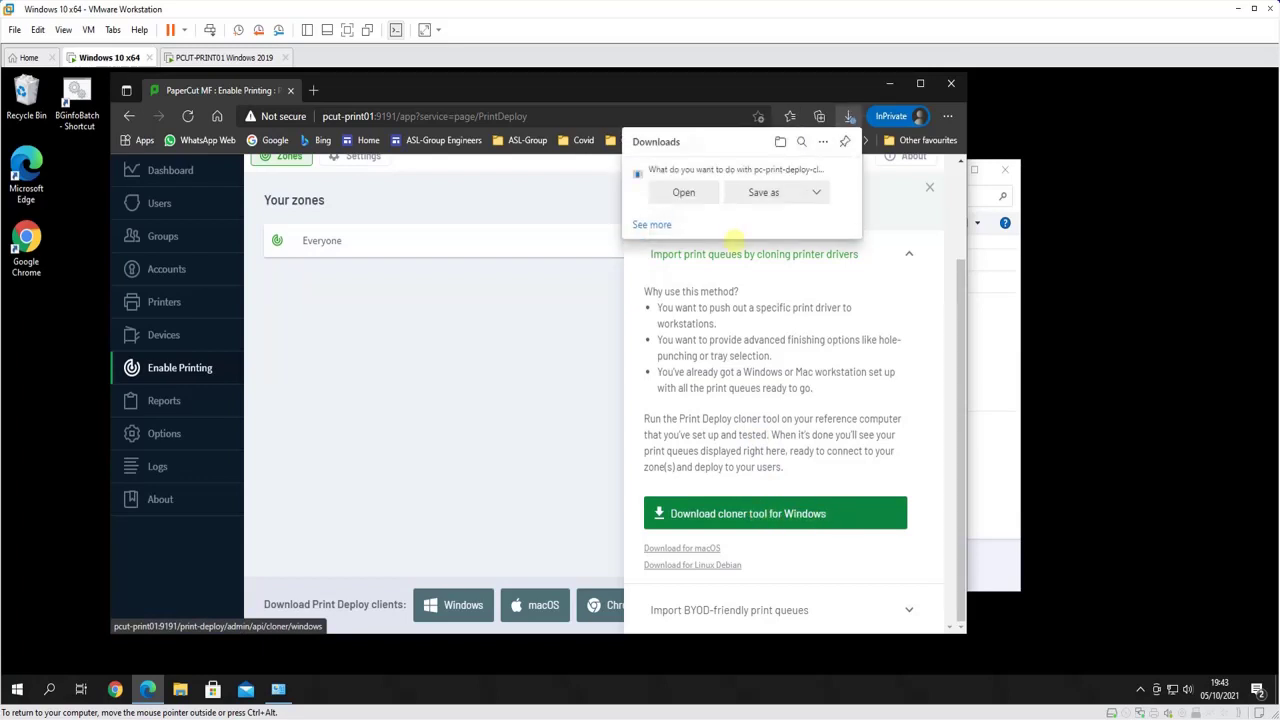
{"action": "left_click", "coordinate": [763, 192]}
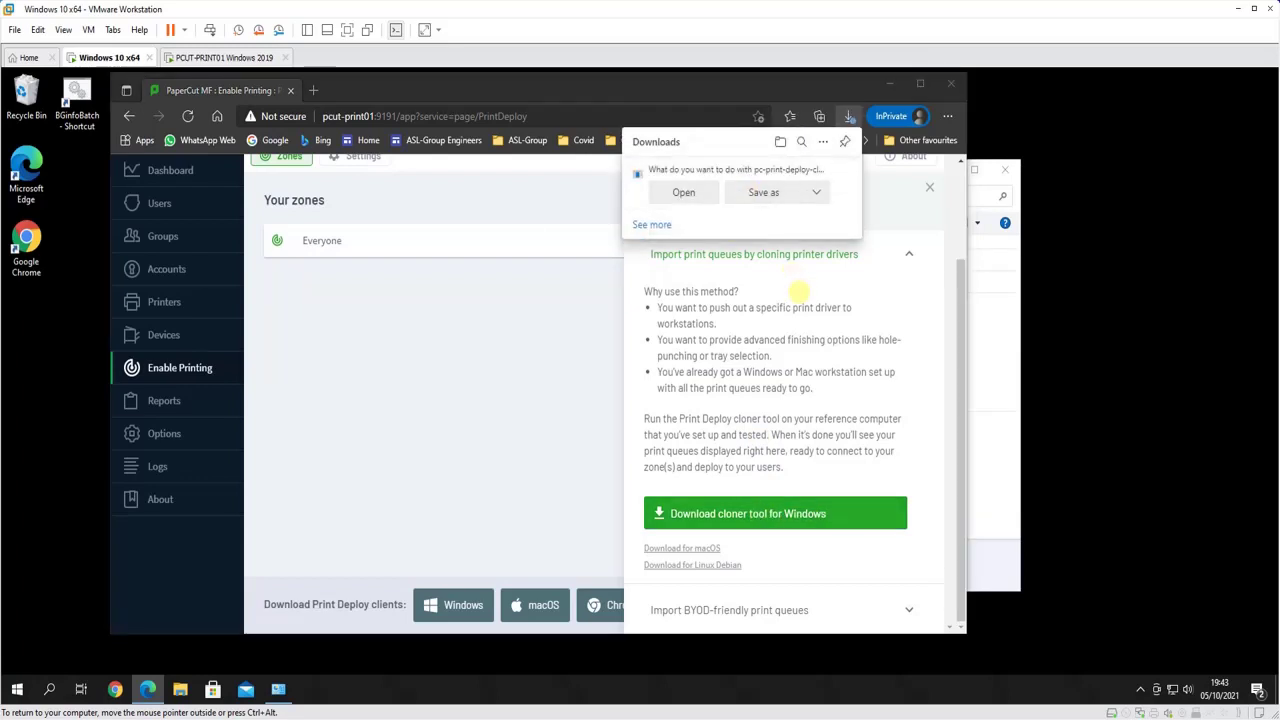
{"action": "left_click", "coordinate": [423, 399]}
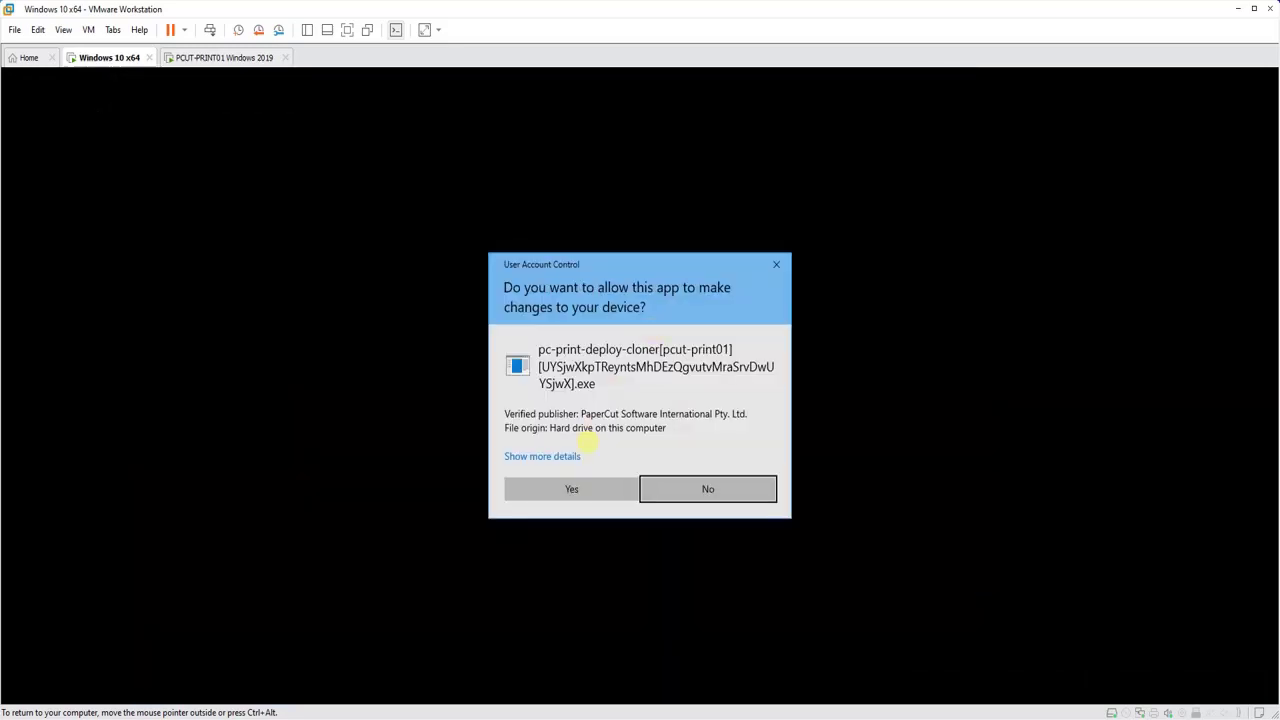
Run the cloner tool with admin rights to upload the FollowMe queue, then exit it
{"action": "left_click", "coordinate": [585, 487]}
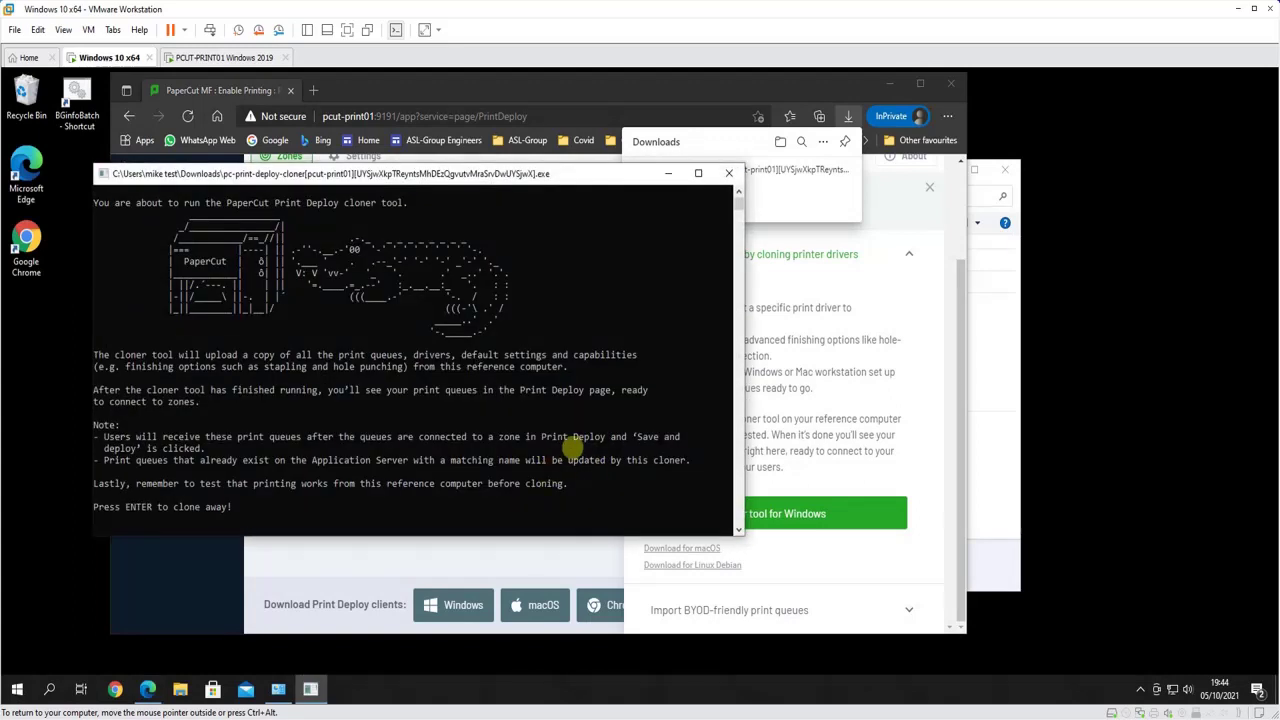
{"action": "key", "text": "Return"}
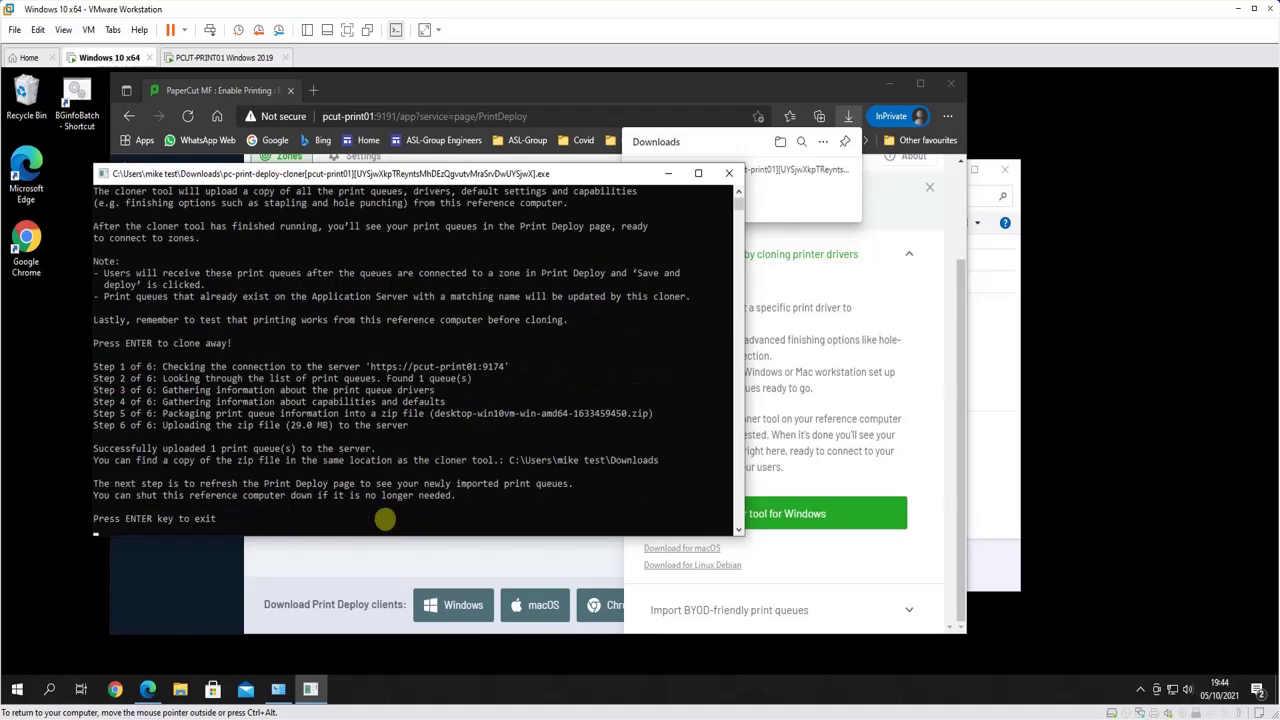
{"action": "key", "text": "Return"}
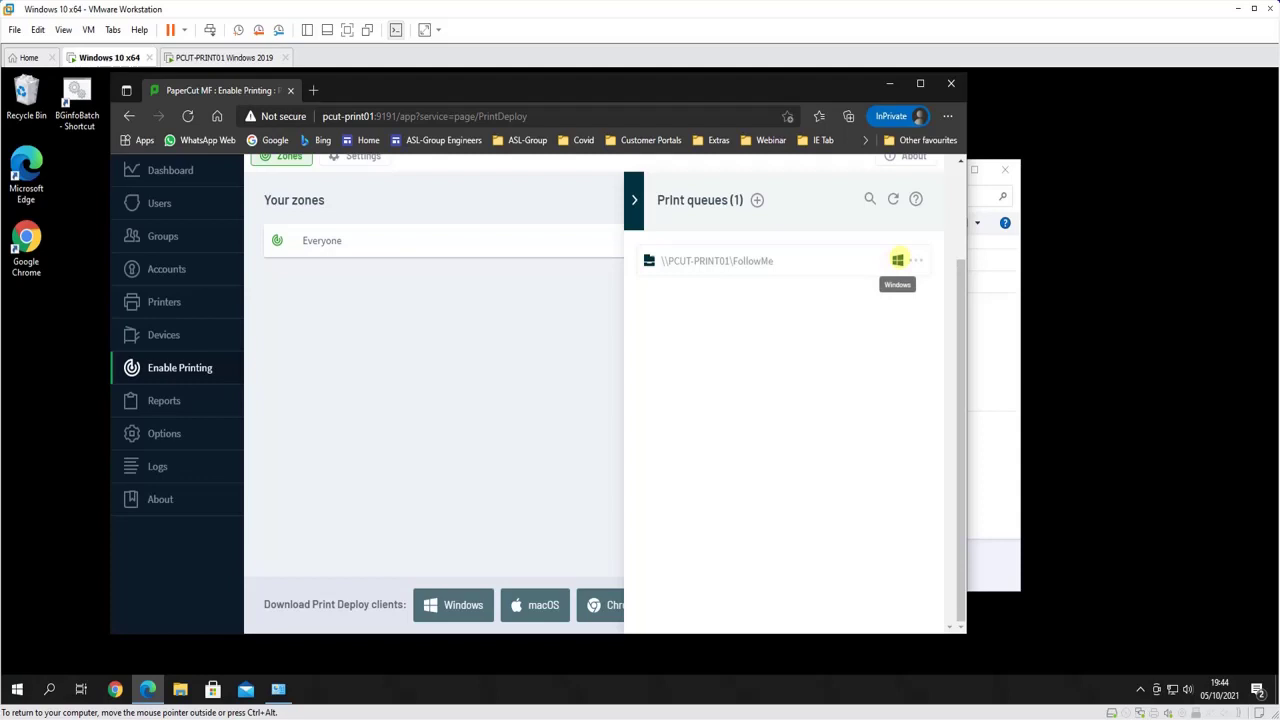
On the Mobile & BYOD tab, open the PCUT-PRINT01 Mobility Print server's admin page
{"action": "left_click", "coordinate": [634, 200]}
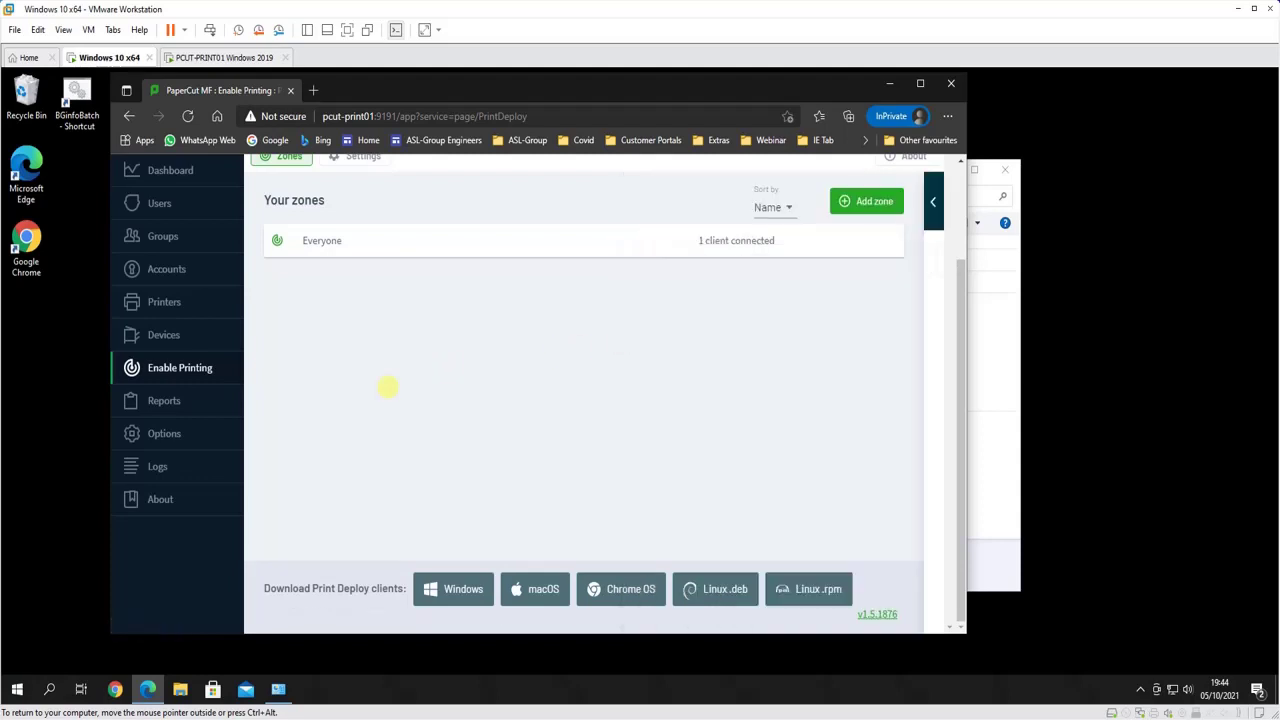
{"action": "left_click", "coordinate": [131, 368]}
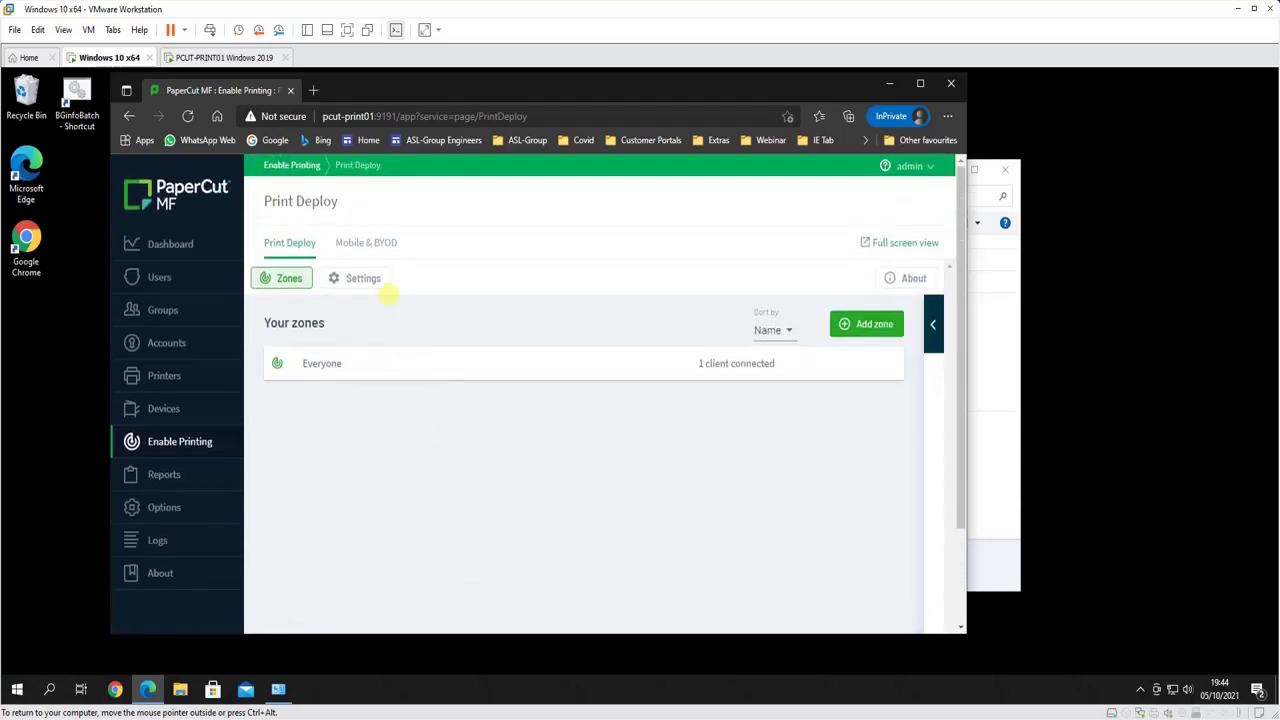
{"action": "left_click", "coordinate": [370, 242]}
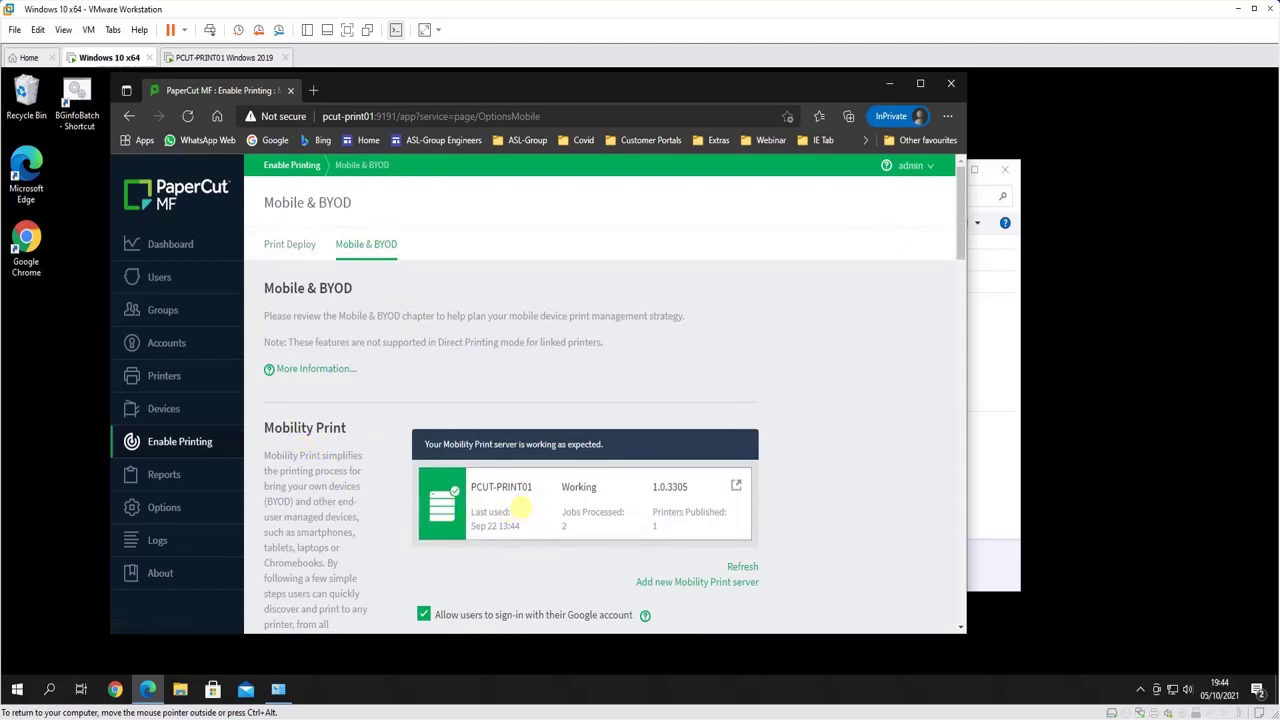
{"action": "left_click", "coordinate": [527, 512]}
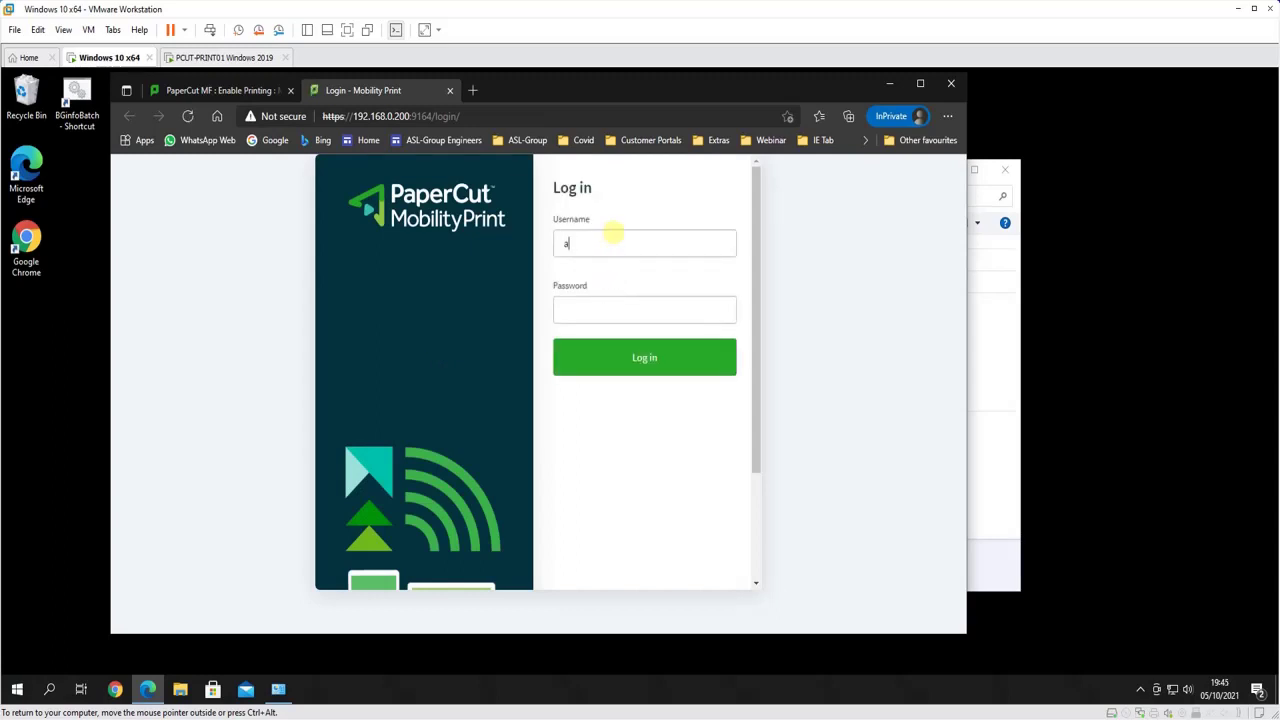
Sign in to the Mobility Print admin with the admin password
{"action": "key", "text": "Return"}
{"action": "type", "text": "••"}
{"action": "key", "text": "Return"}
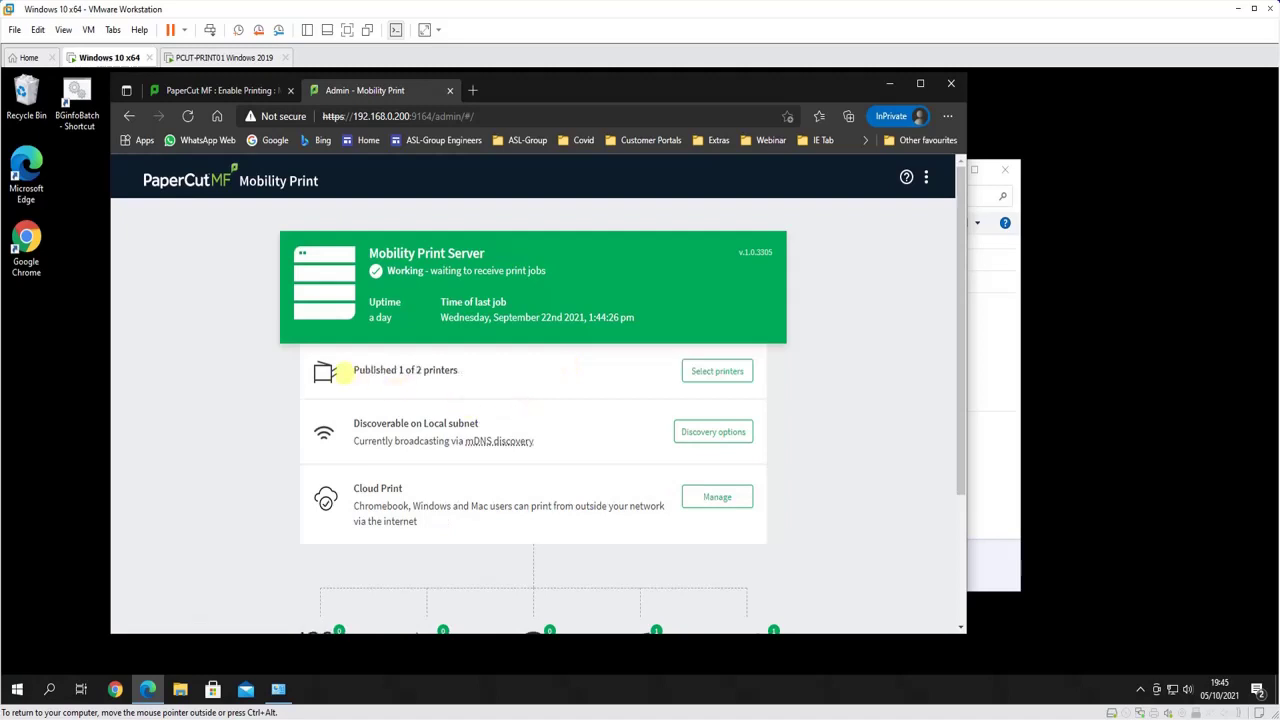
Publish Ricoh-Home alongside FollowMe, then return to the PaperCut MF tab
{"action": "left_click", "coordinate": [716, 371]}
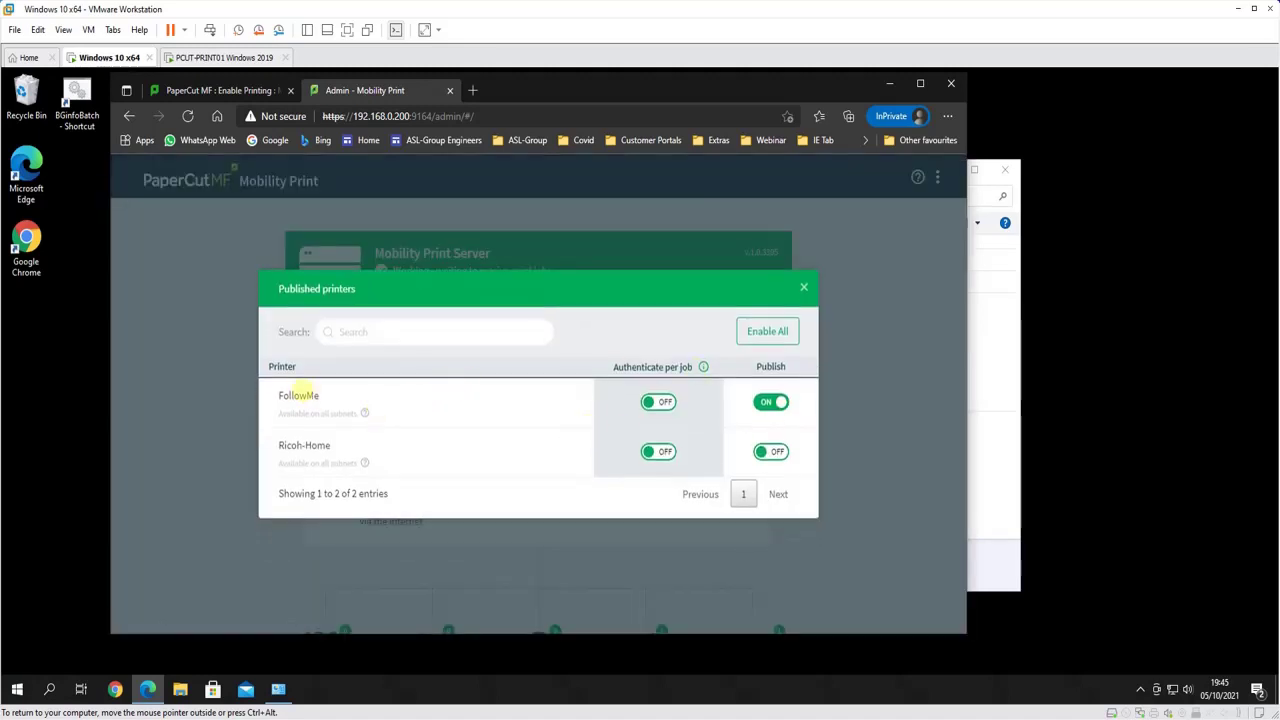
{"action": "left_click", "coordinate": [778, 452]}
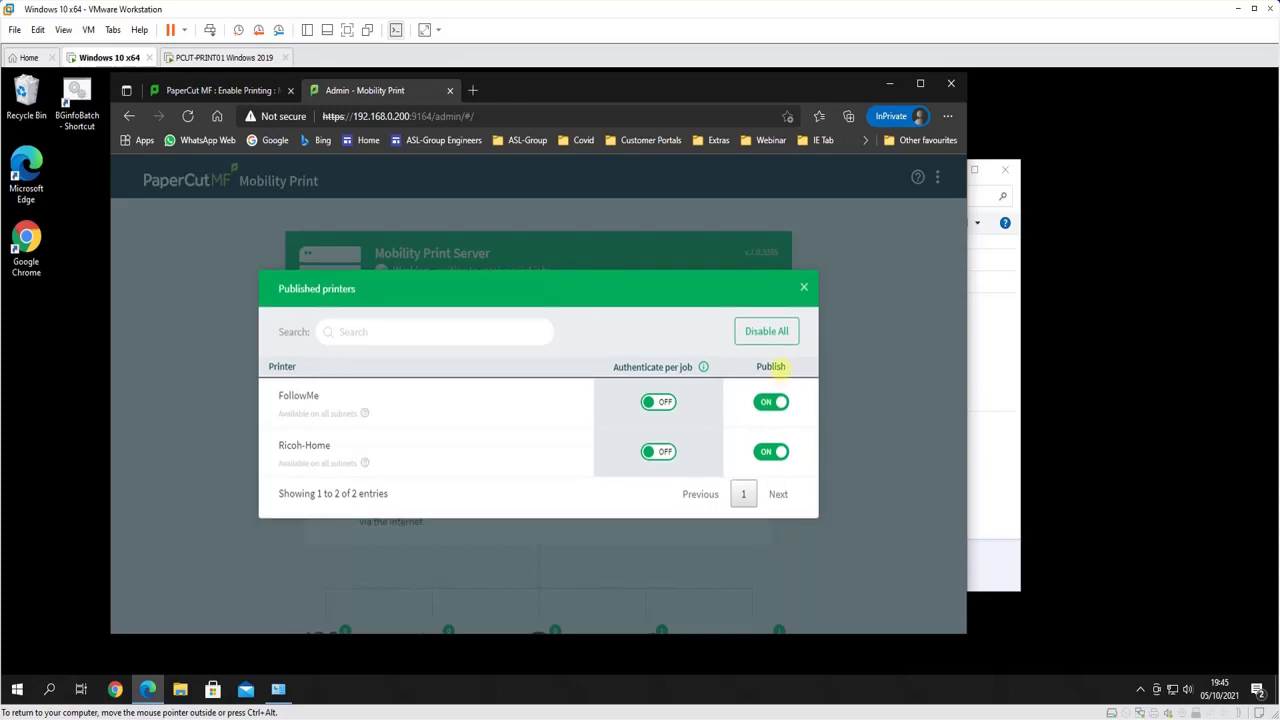
{"action": "left_click", "coordinate": [803, 286]}
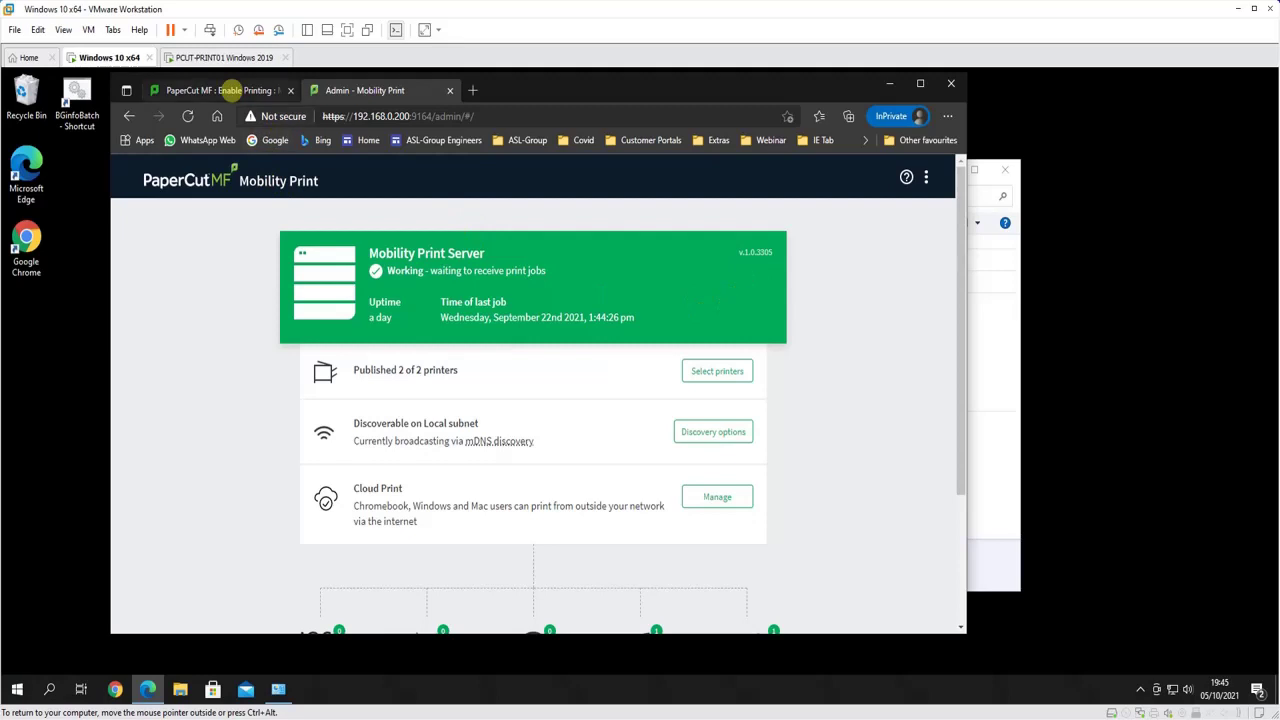
{"action": "left_click", "coordinate": [230, 90]}
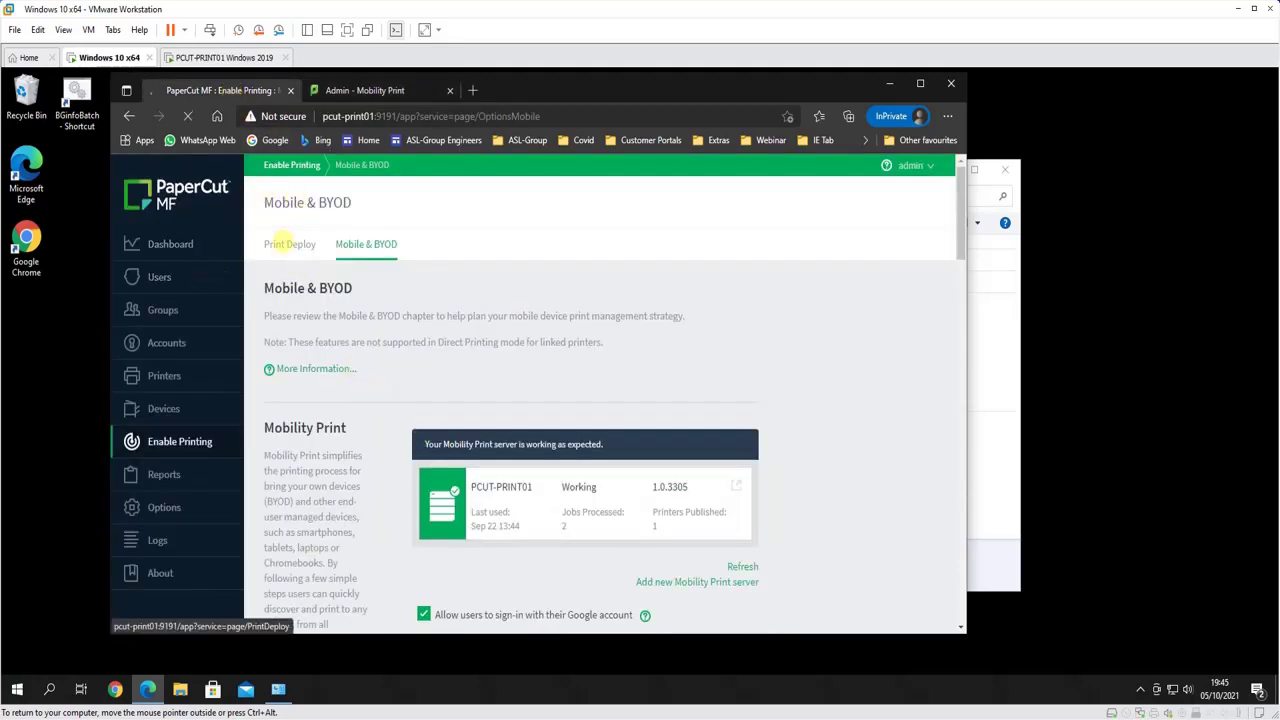
Start a BYOD-friendly print queue import in Print Deploy and scan for Mobility Print queues
{"action": "left_click", "coordinate": [290, 243]}
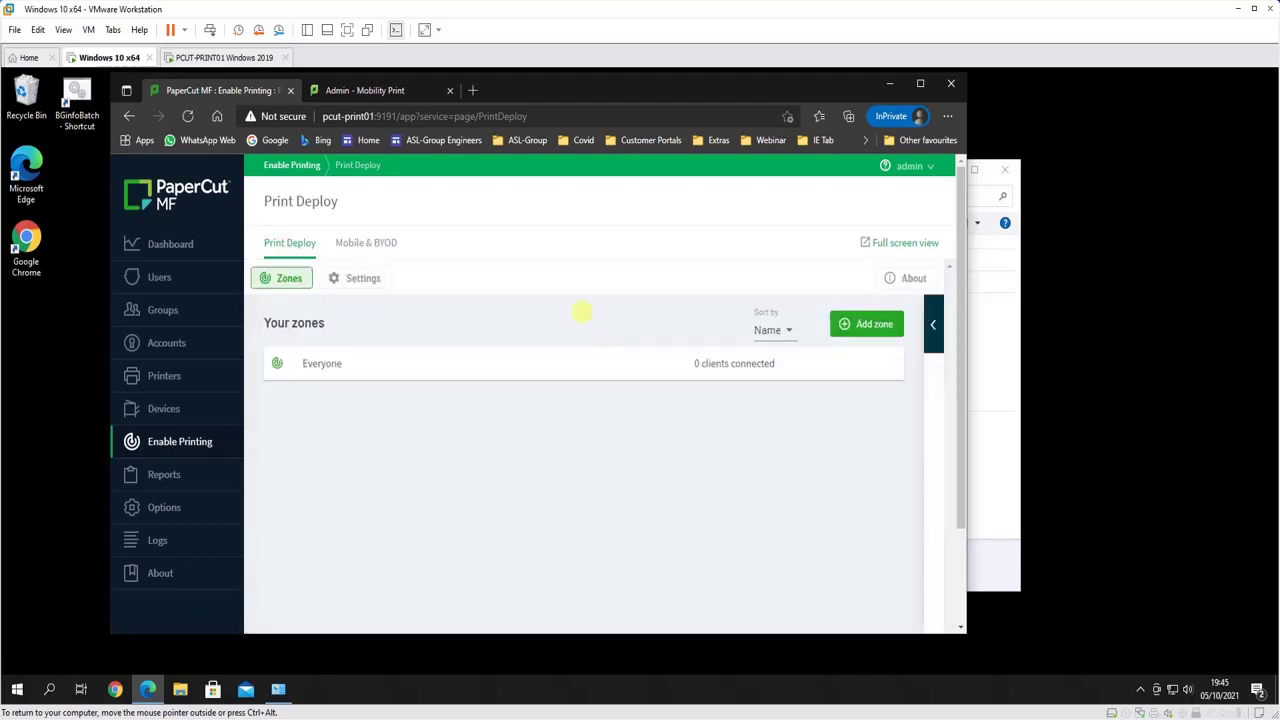
{"action": "left_click", "coordinate": [933, 324]}
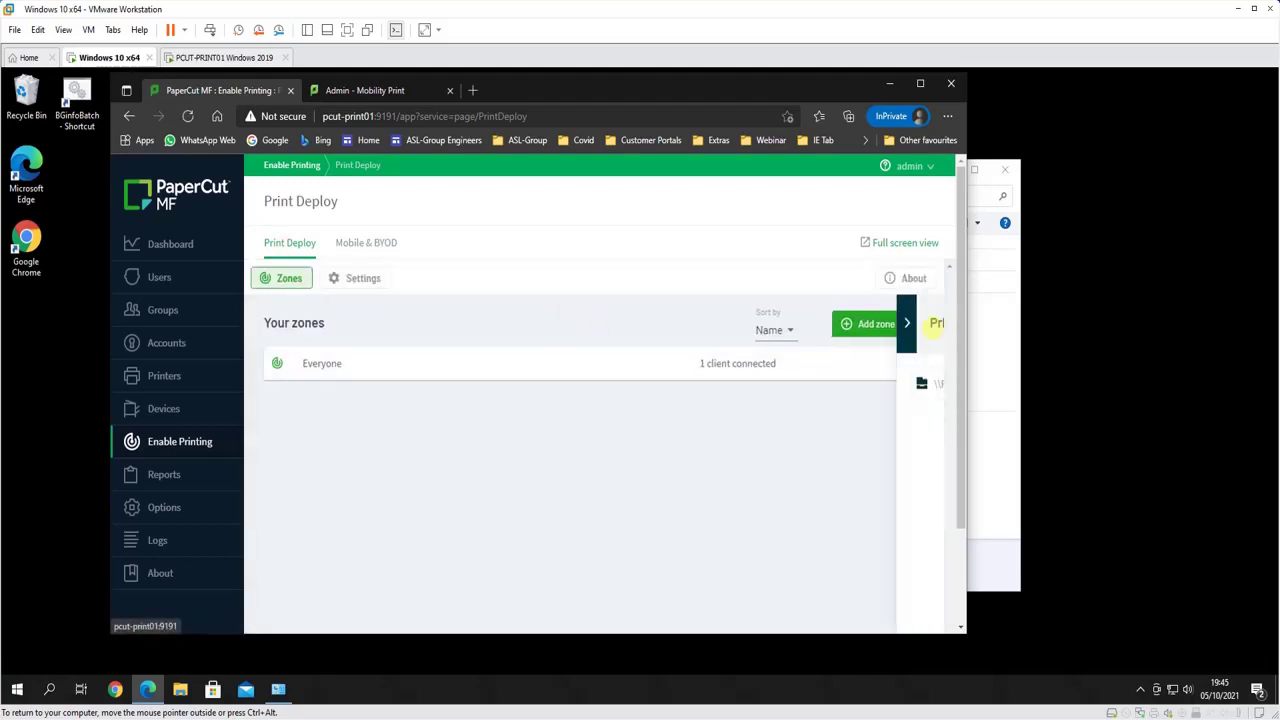
{"action": "left_click", "coordinate": [757, 322]}
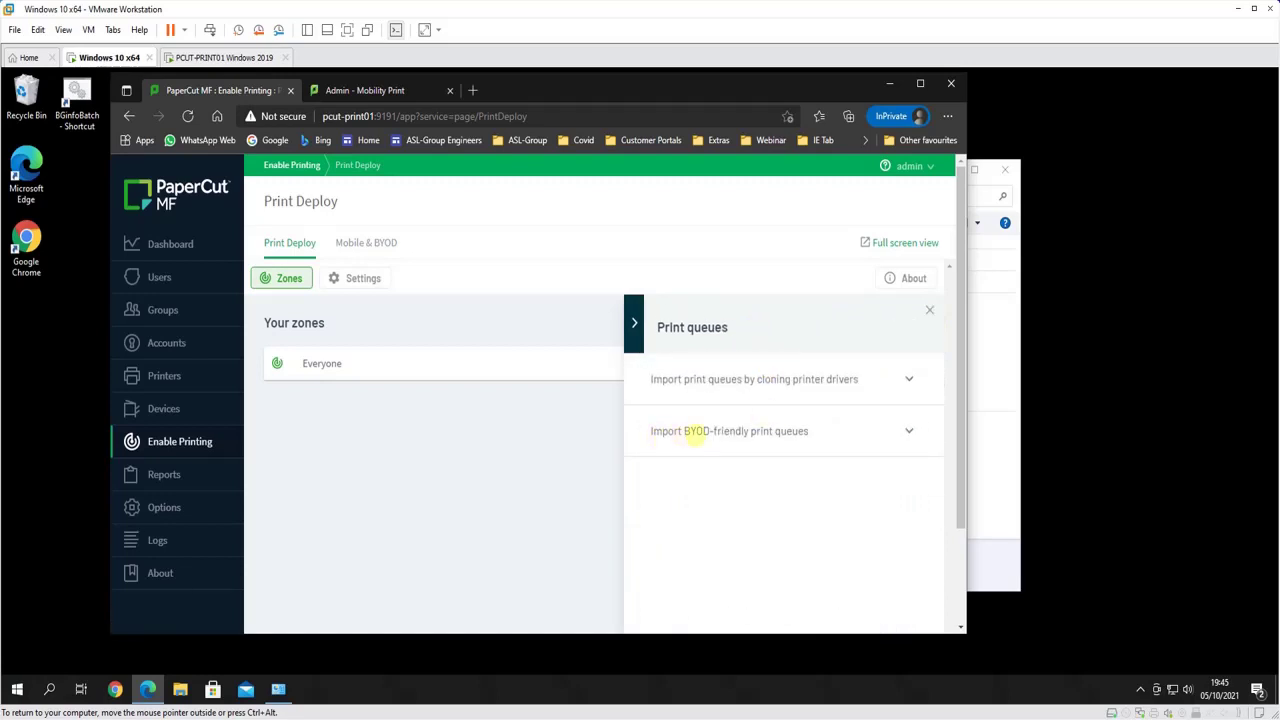
{"action": "left_click", "coordinate": [695, 433]}
{"action": "scroll", "coordinate": [711, 457], "scroll_direction": "down", "scroll_amount": 2}
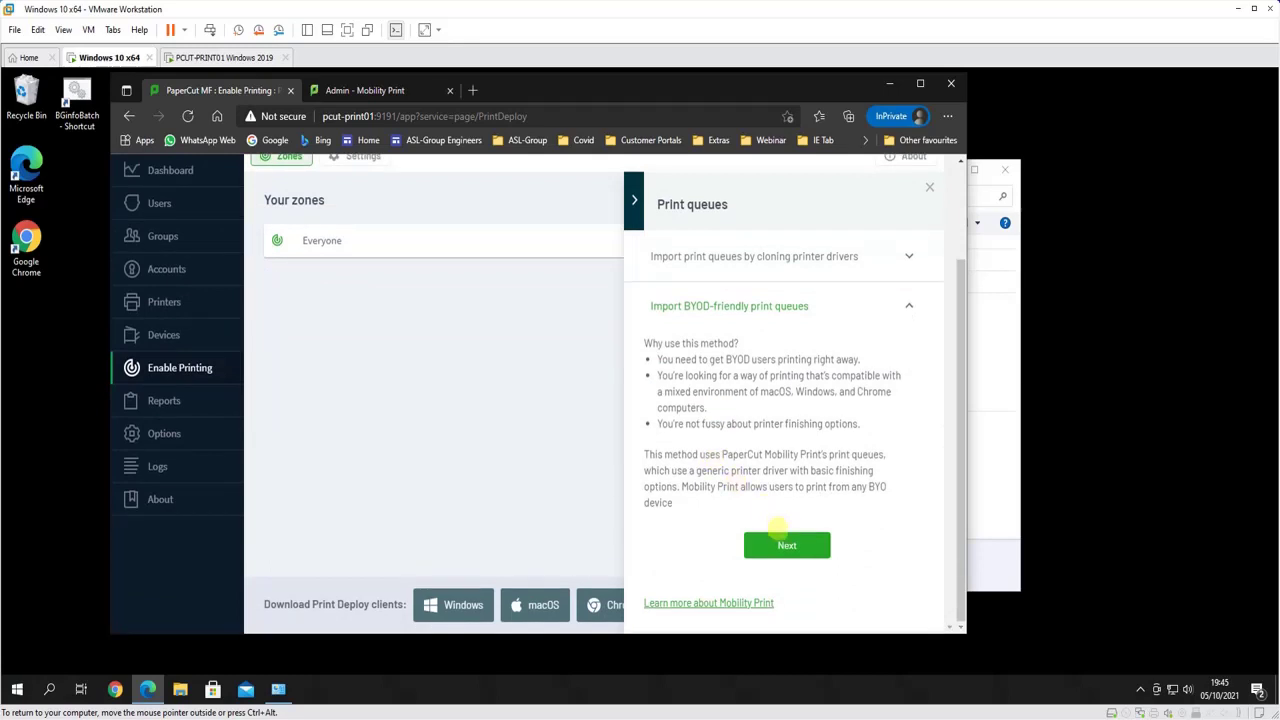
{"action": "left_click", "coordinate": [780, 543]}
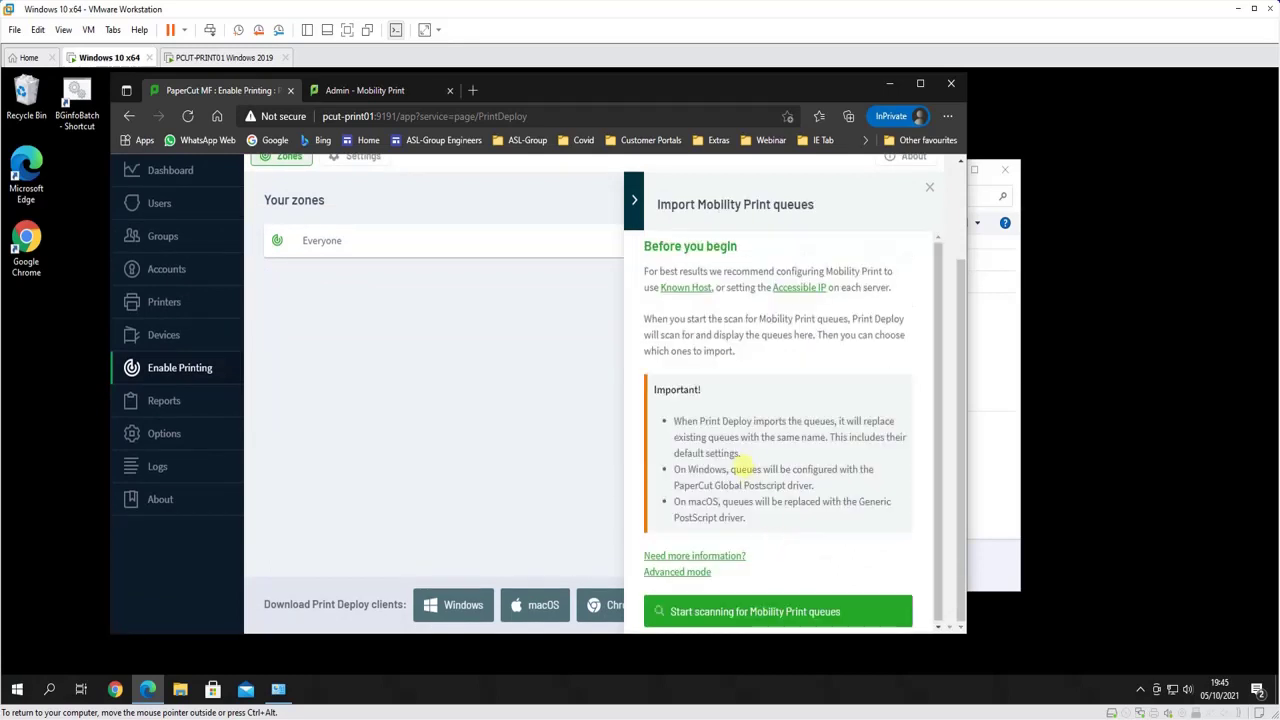
{"action": "left_click", "coordinate": [784, 611]}
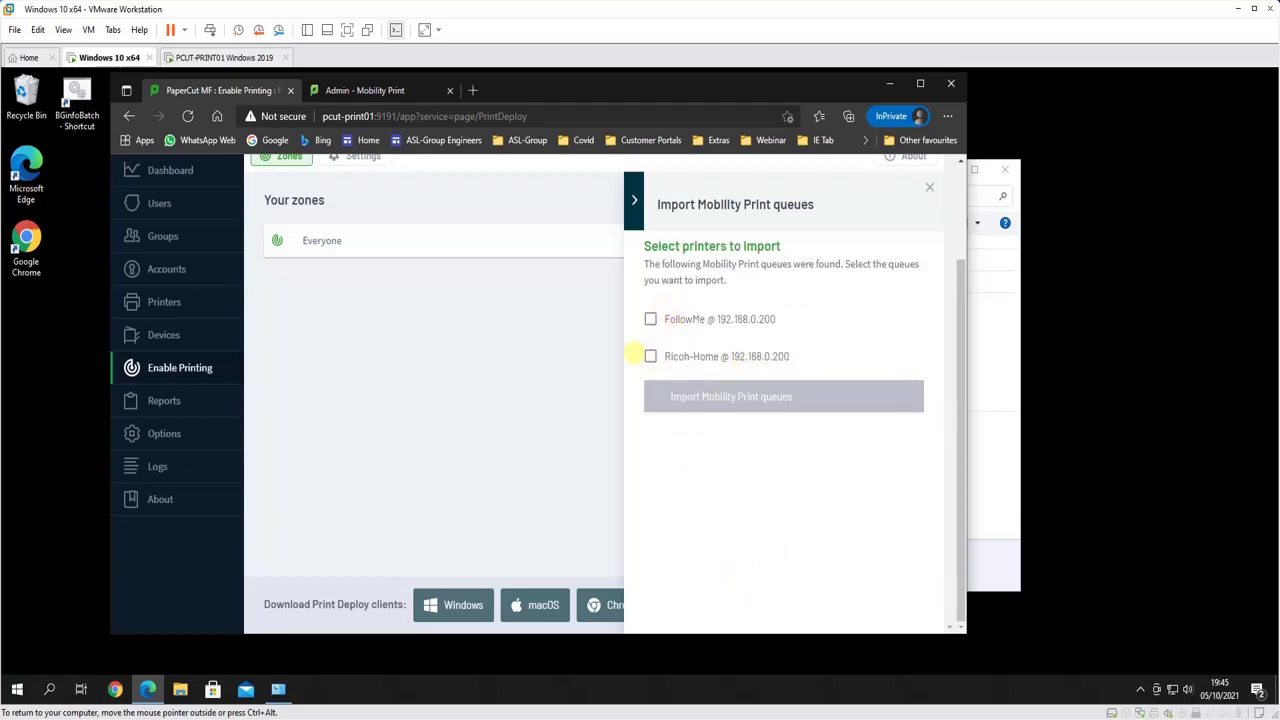
Import the FollowMe and Ricoh-Home queues and view the three installed print queues
{"action": "left_click", "coordinate": [650, 319]}
{"action": "left_click", "coordinate": [650, 356]}
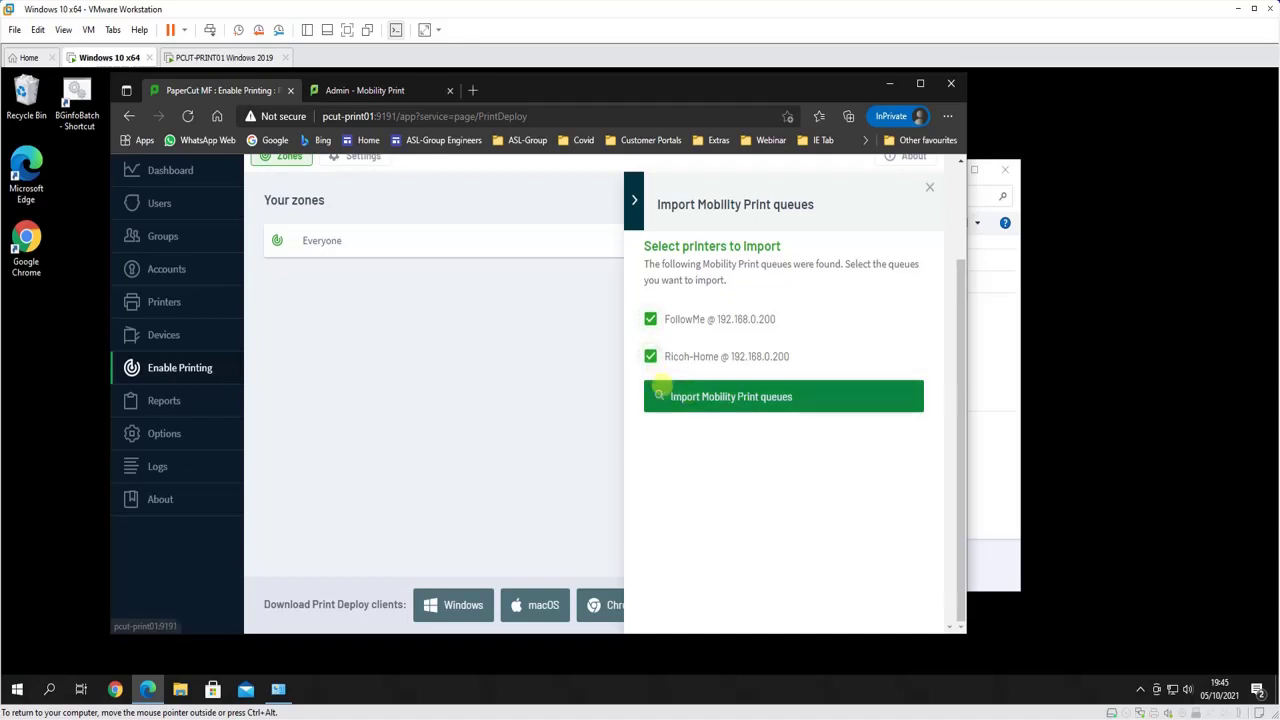
{"action": "left_click", "coordinate": [690, 396]}
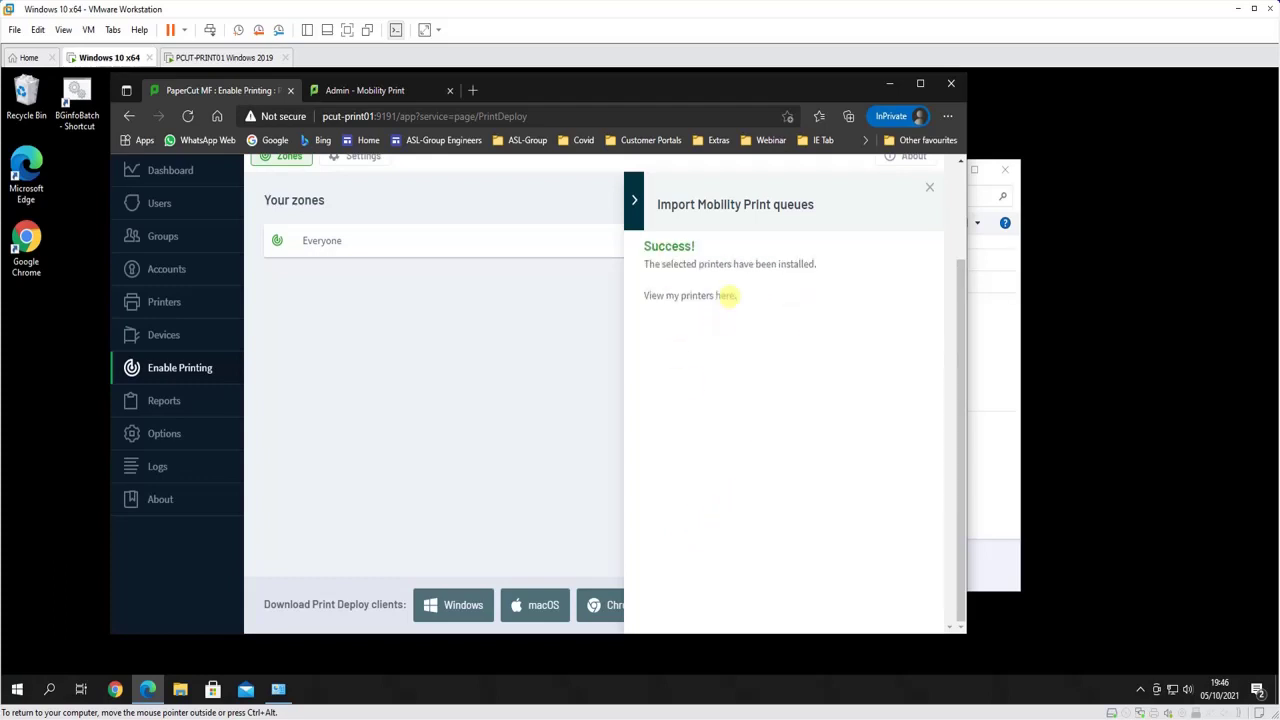
{"action": "left_click", "coordinate": [724, 295]}
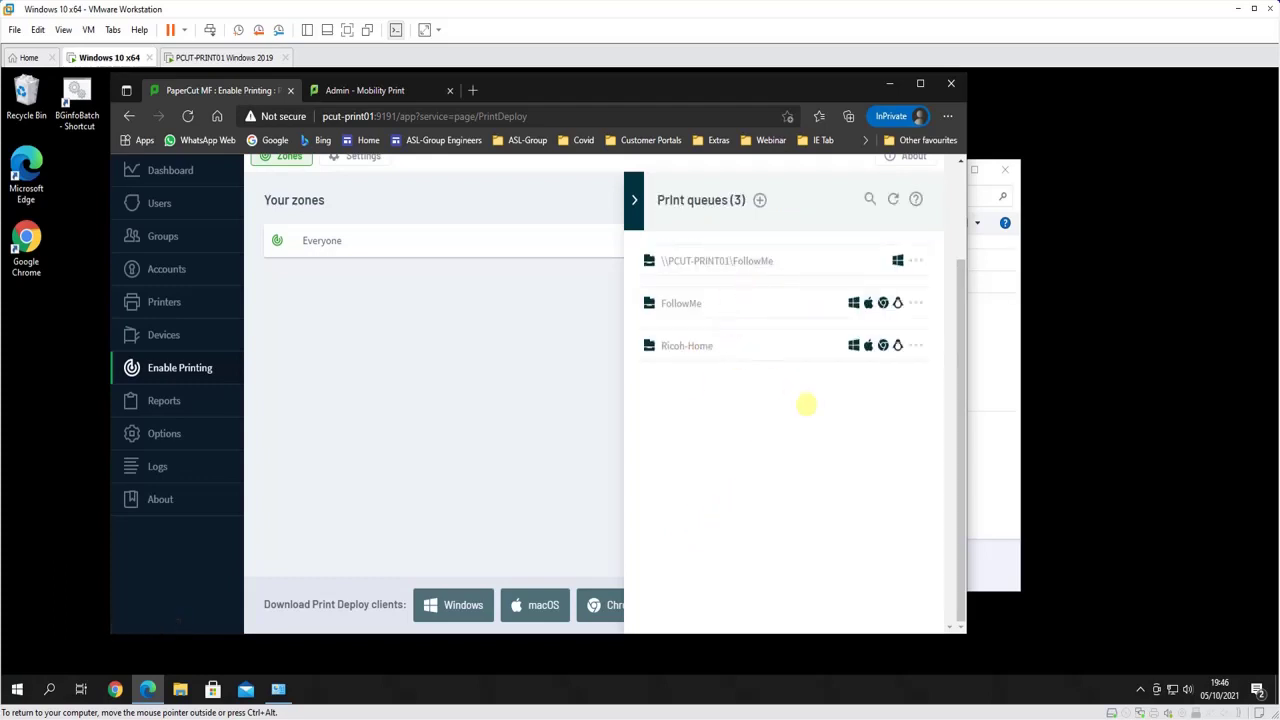
{"action": "left_click", "coordinate": [915, 260]}
Connect all three print queues to the Everyone zone
{"action": "left_click", "coordinate": [633, 199]}
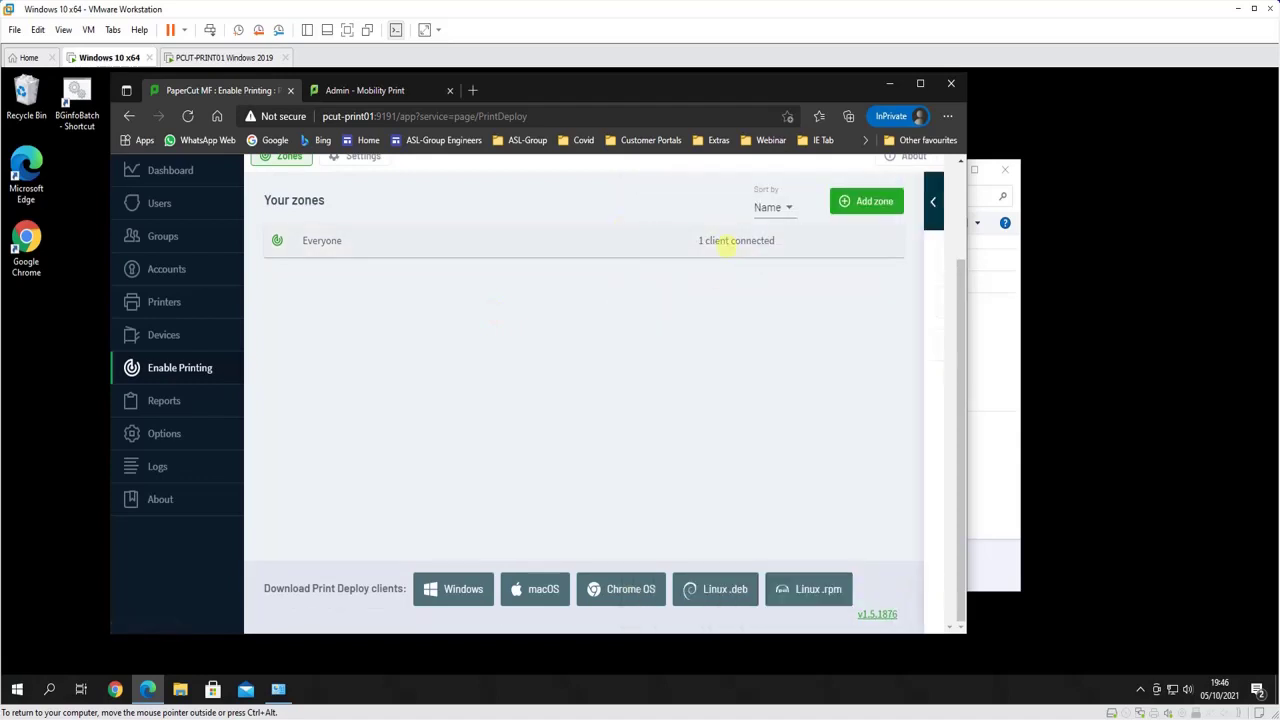
{"action": "left_click", "coordinate": [620, 241]}
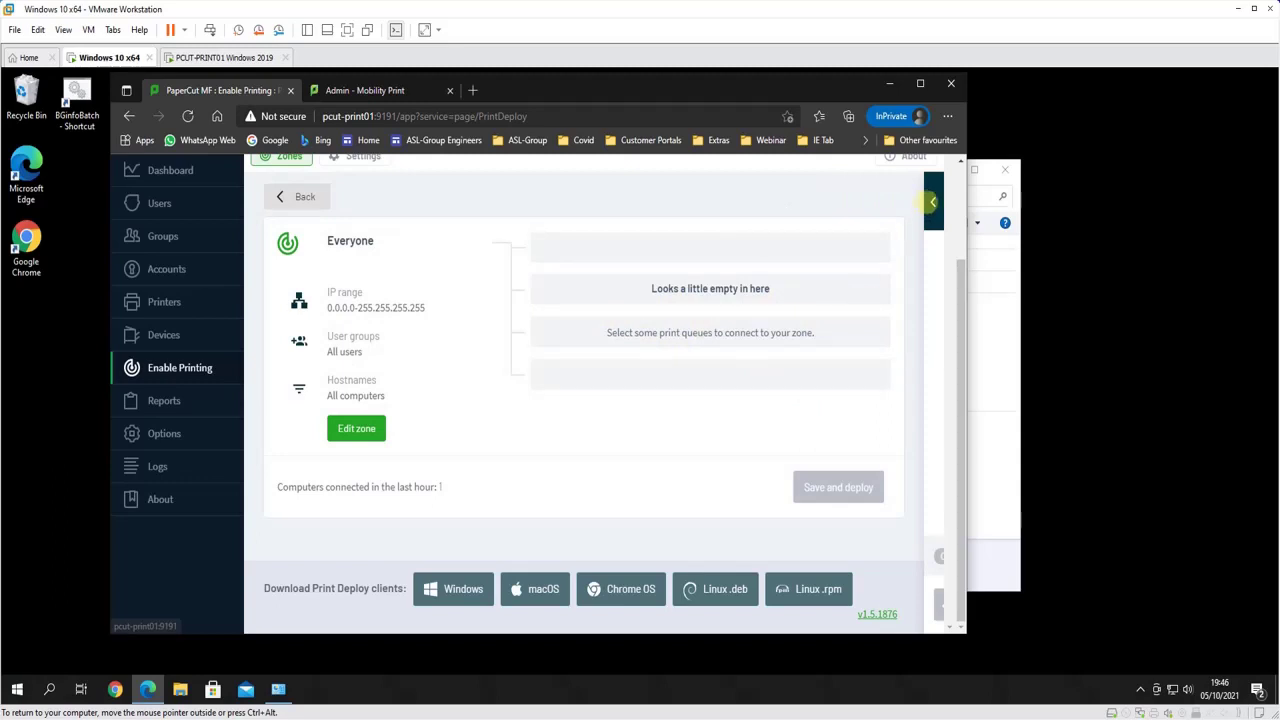
{"action": "left_click", "coordinate": [933, 201]}
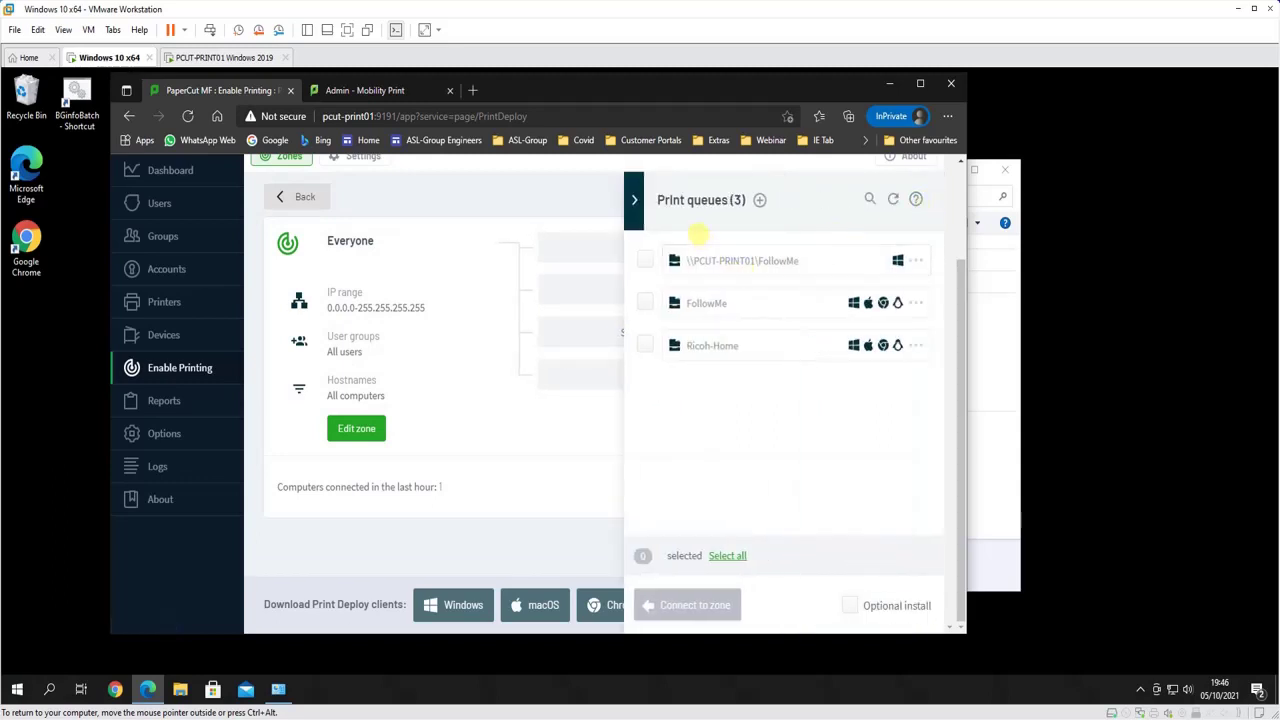
{"action": "left_click", "coordinate": [645, 260]}
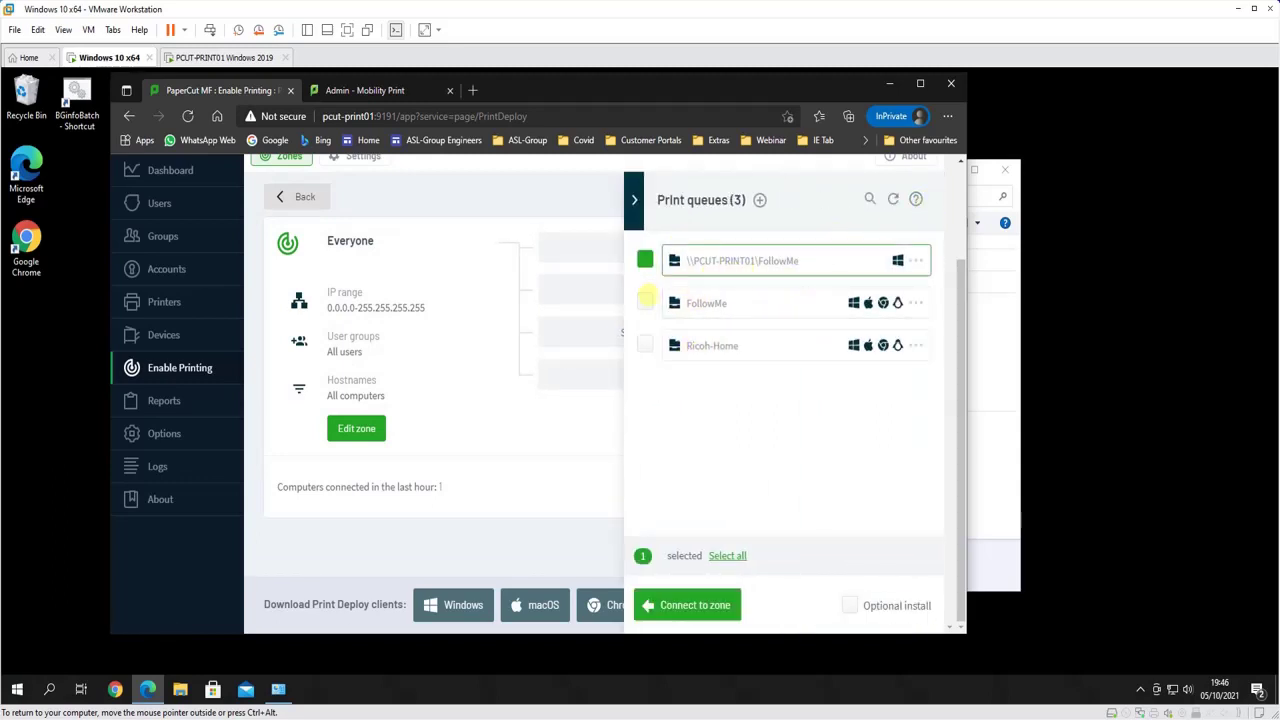
{"action": "left_click", "coordinate": [645, 302]}
{"action": "left_click", "coordinate": [645, 345]}
{"action": "left_click", "coordinate": [708, 604]}
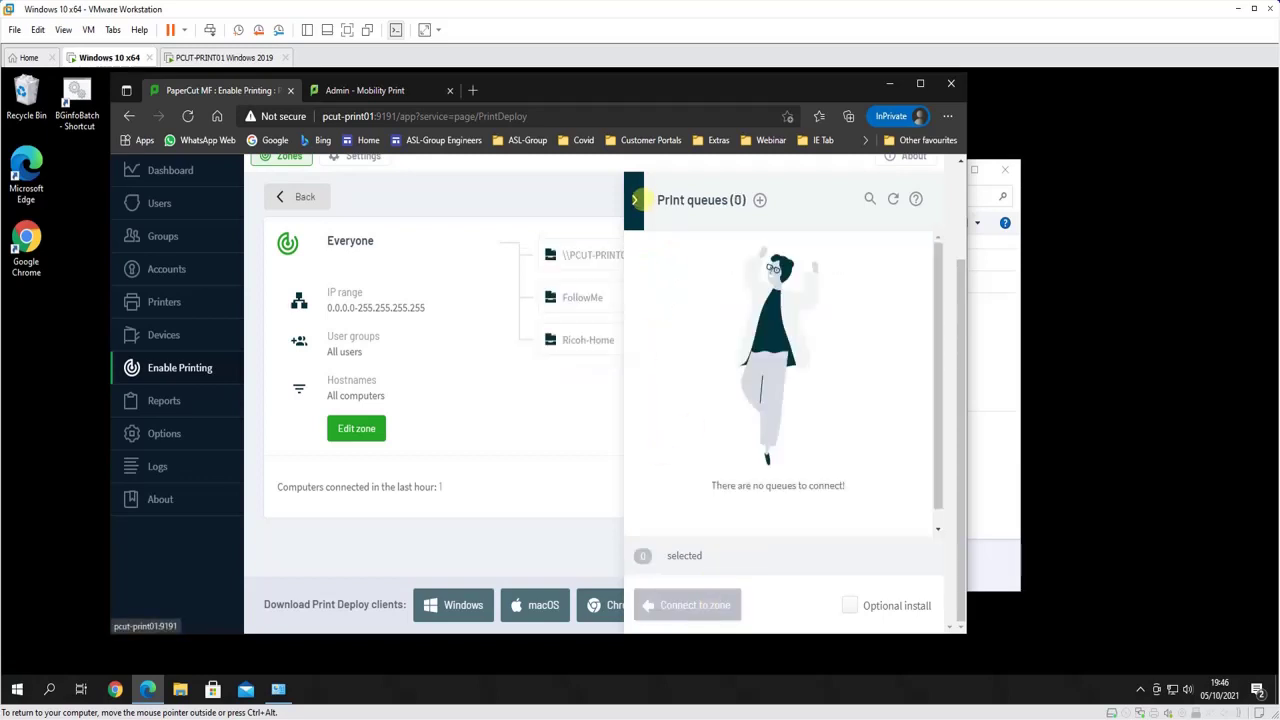
Remove the FollowMe Mobility Print queue, make Ricoh-Home an optional install, and save and deploy
{"action": "left_click", "coordinate": [636, 201]}
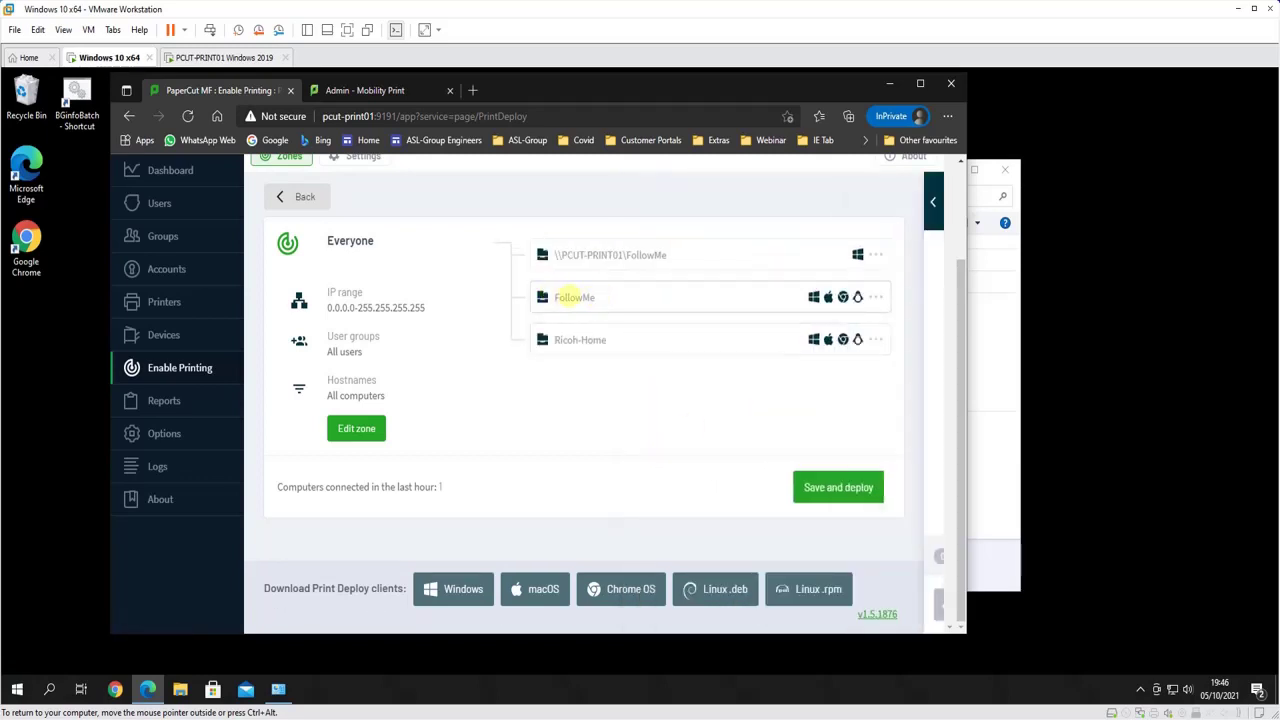
{"action": "left_click", "coordinate": [874, 297]}
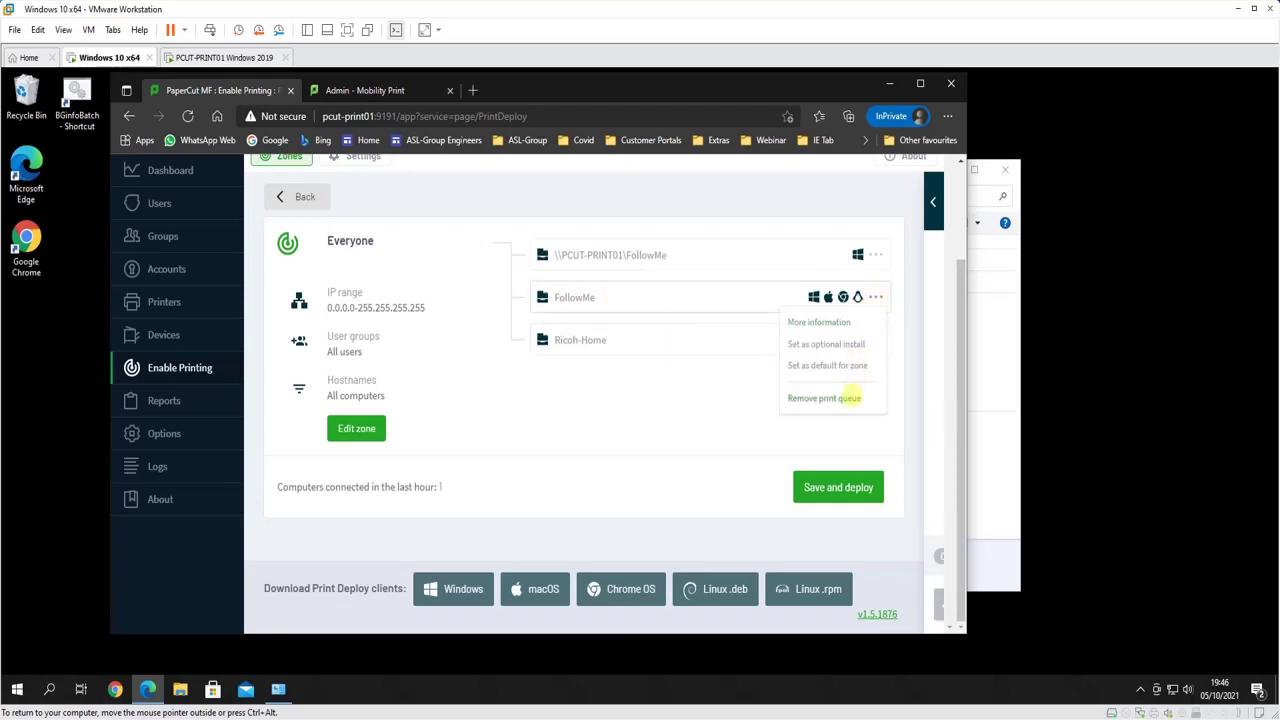
{"action": "left_click", "coordinate": [850, 398]}
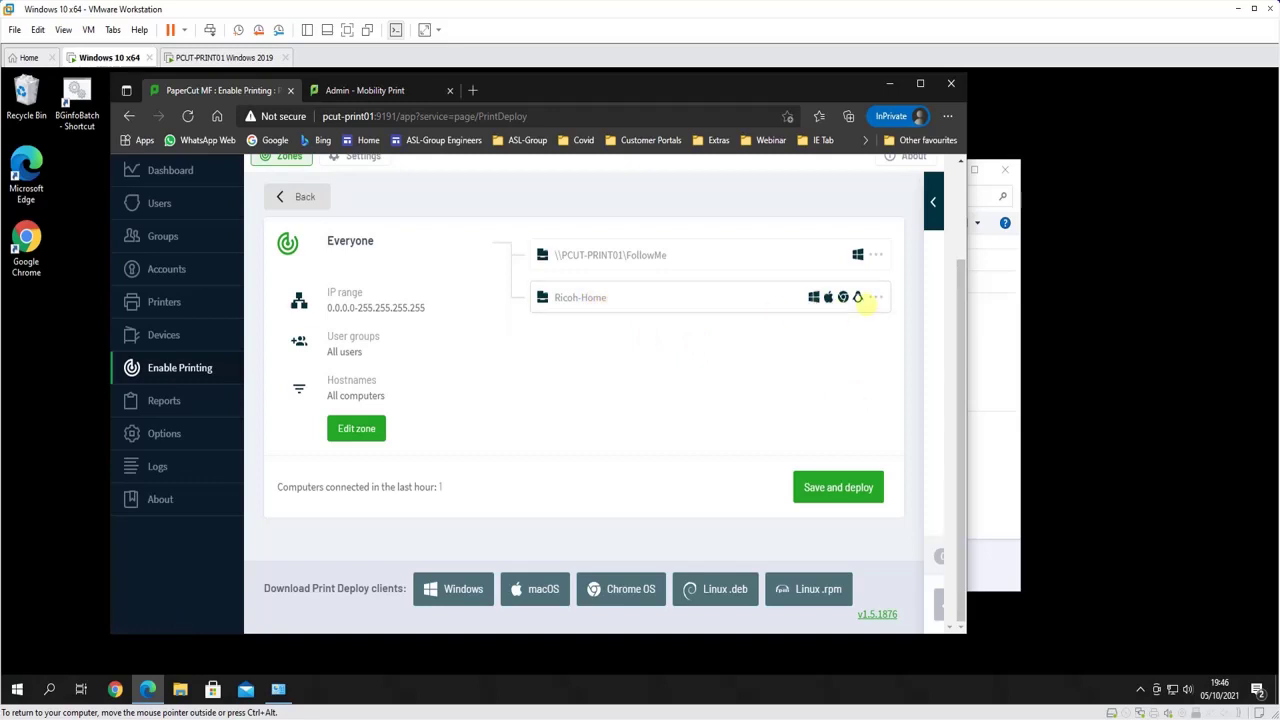
{"action": "left_click", "coordinate": [875, 297]}
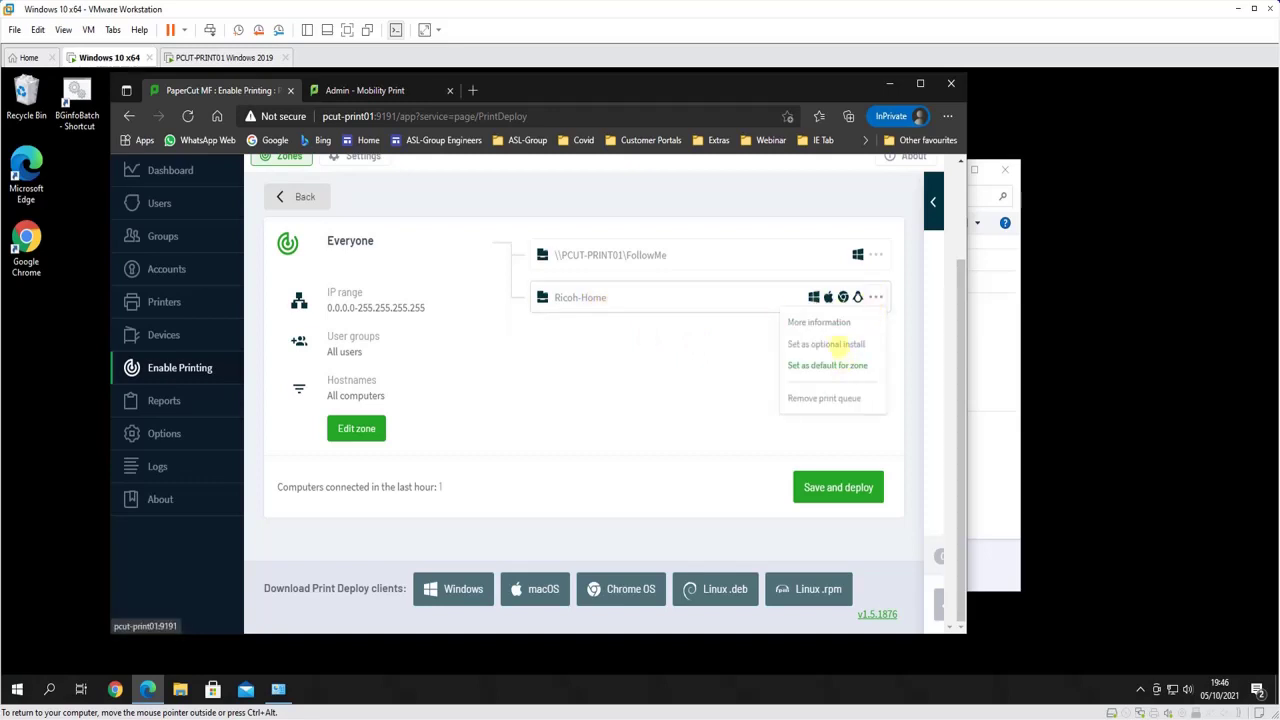
{"action": "left_click", "coordinate": [826, 343]}
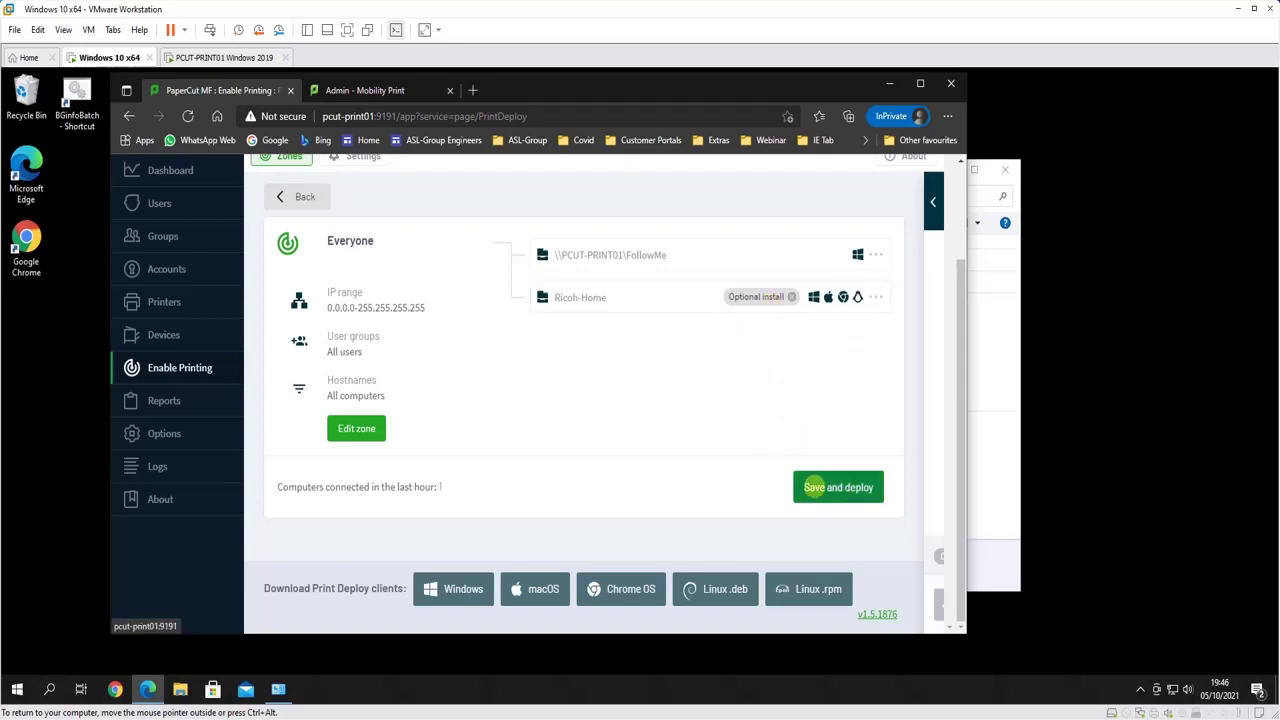
{"action": "left_click", "coordinate": [812, 487]}
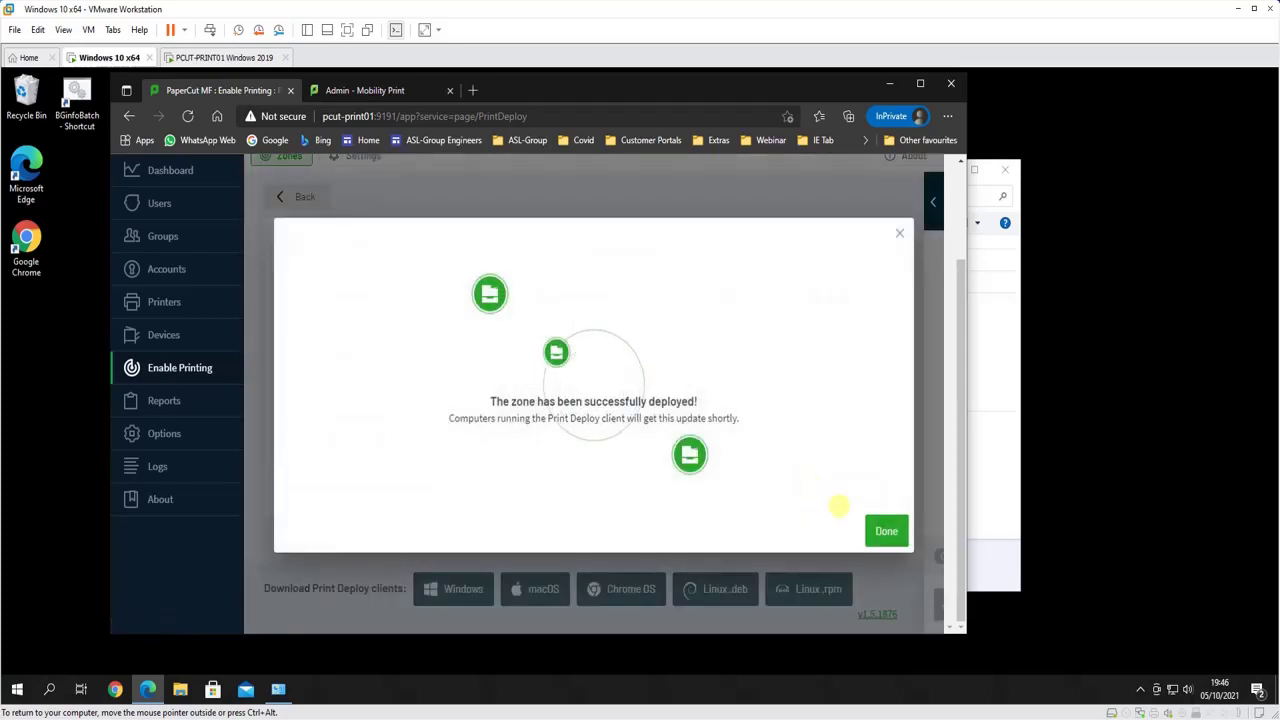
{"action": "left_click", "coordinate": [884, 530]}
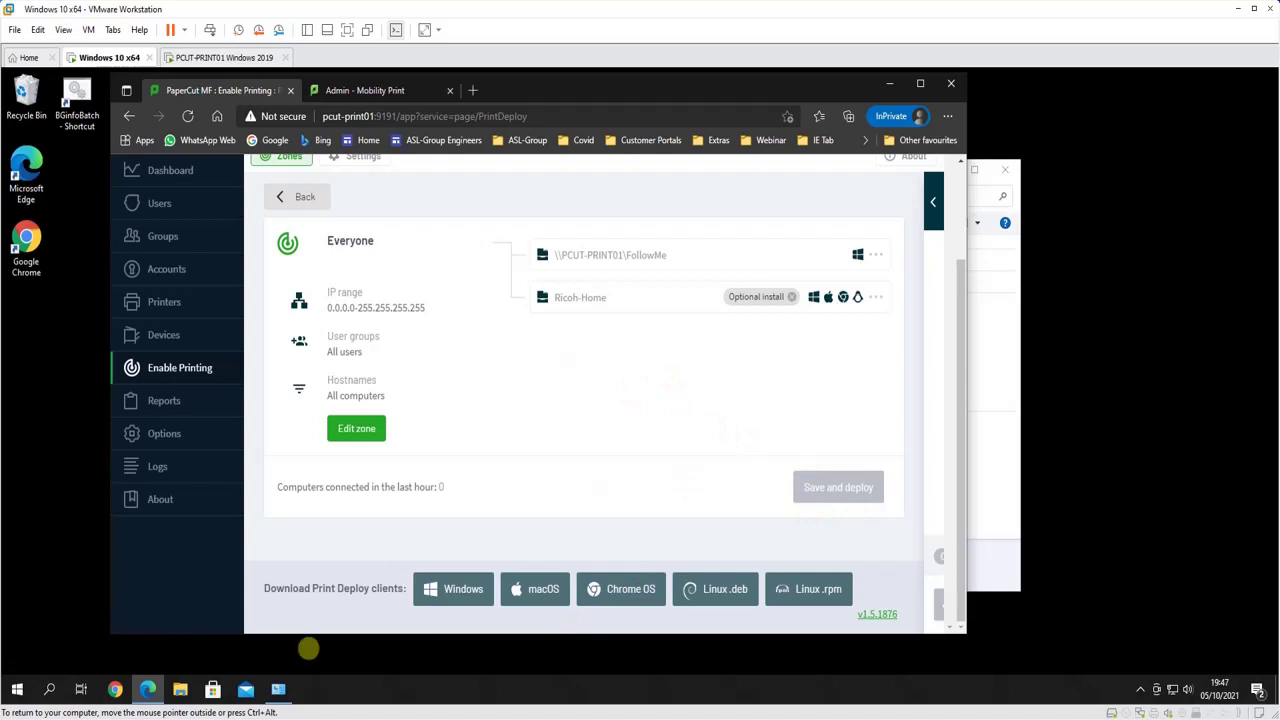
{"action": "left_click", "coordinate": [279, 689]}
Remove the FollowMe on PCUT-PRINT01 printer from Devices and Printers, then return to PaperCut MF
{"action": "right_click", "coordinate": [385, 346]}
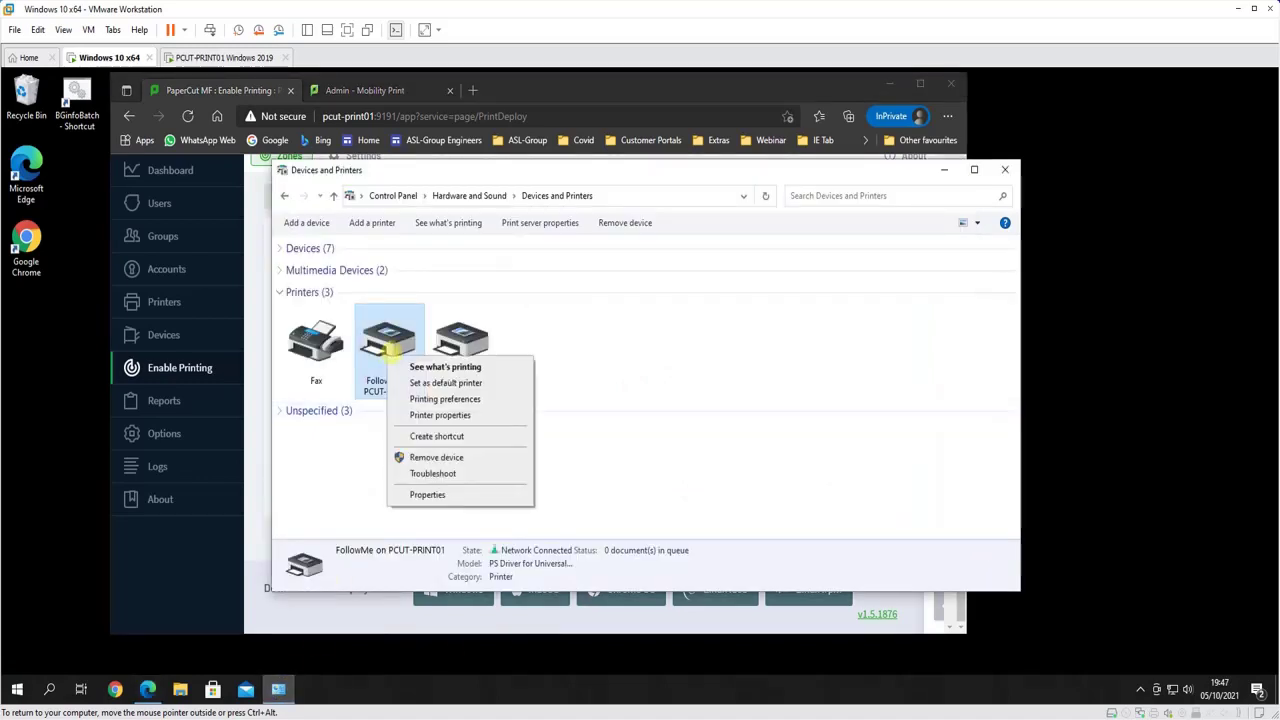
{"action": "left_click", "coordinate": [433, 457]}
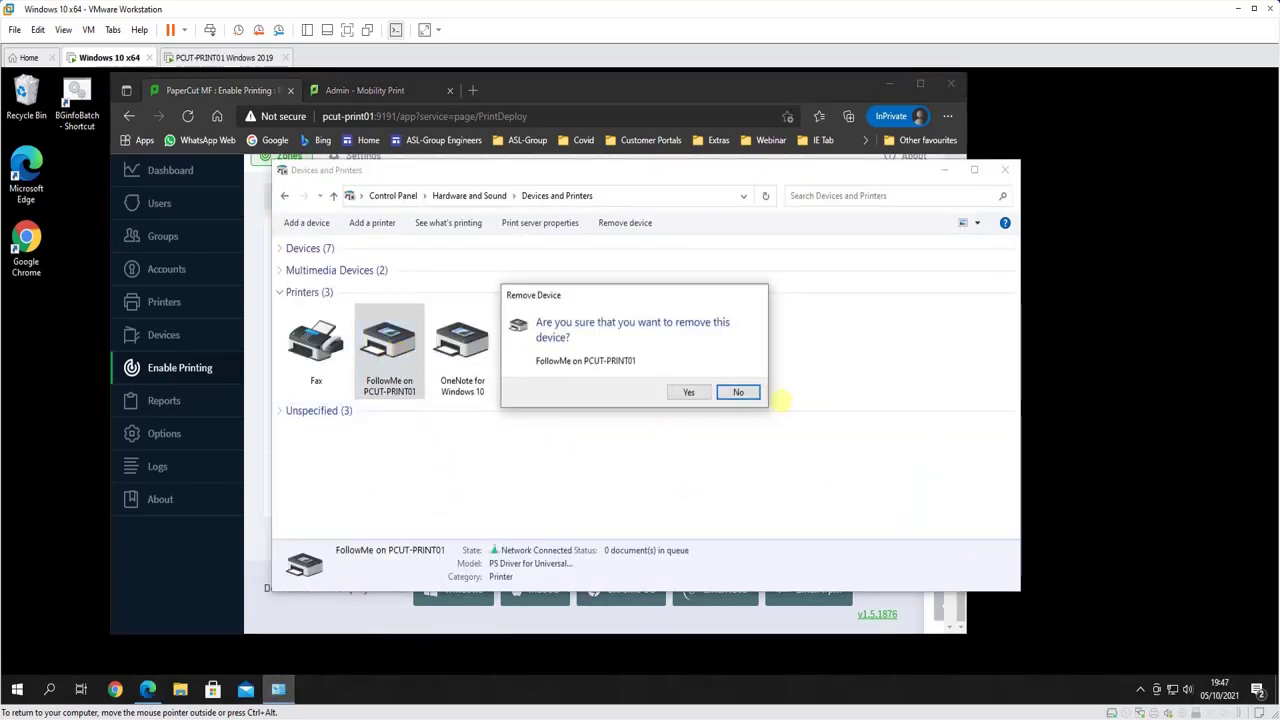
{"action": "left_click", "coordinate": [689, 392]}
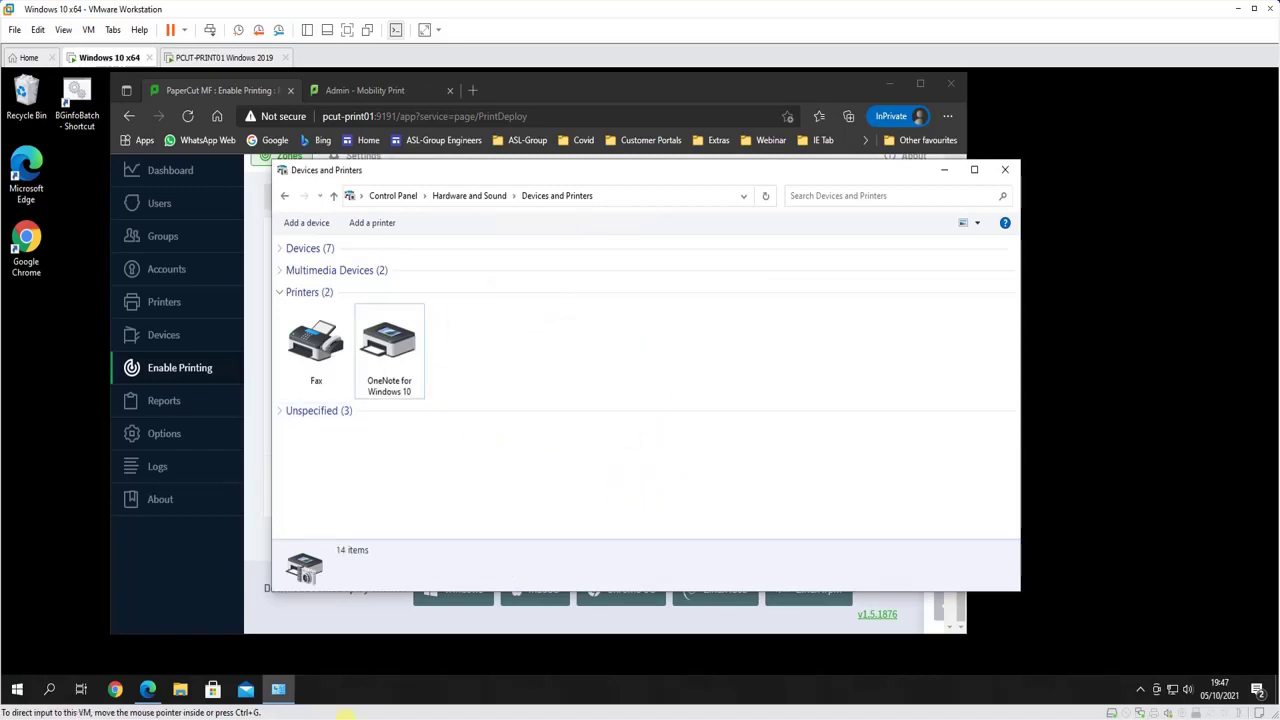
{"action": "left_click", "coordinate": [268, 566]}
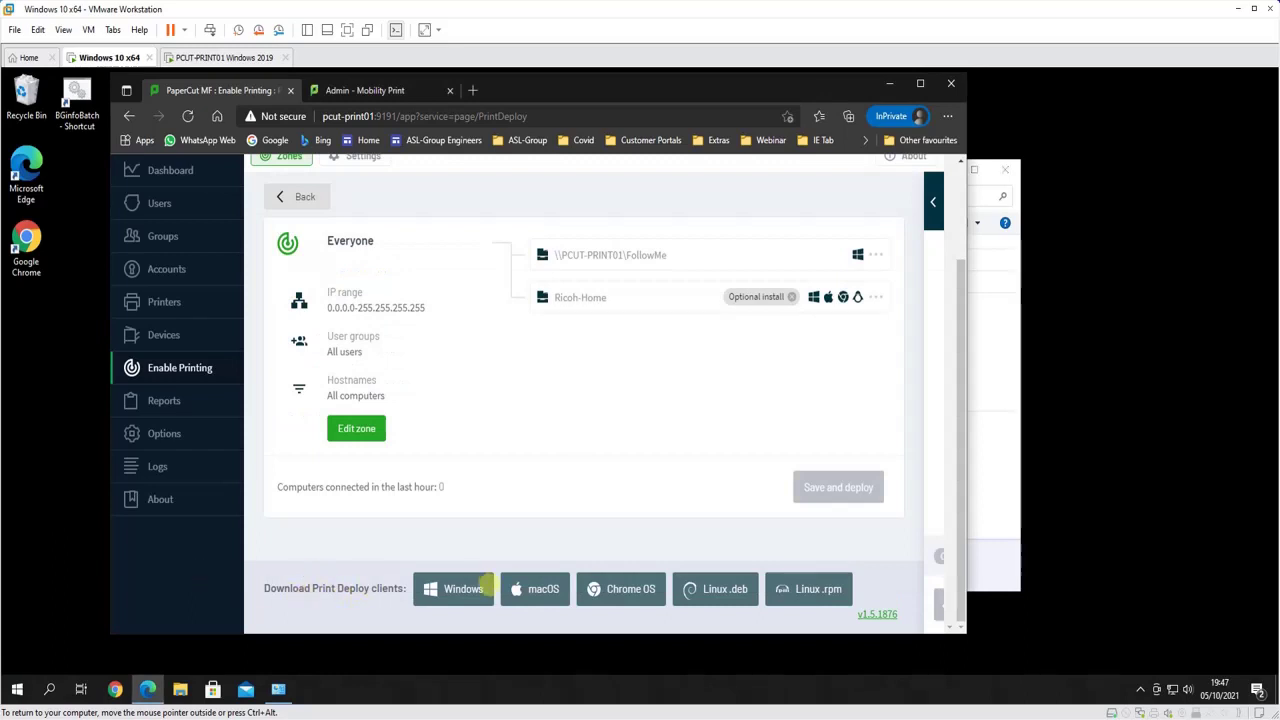
Start downloading the Windows Print Deploy client and close the Roll out help page
{"action": "left_click", "coordinate": [441, 585]}
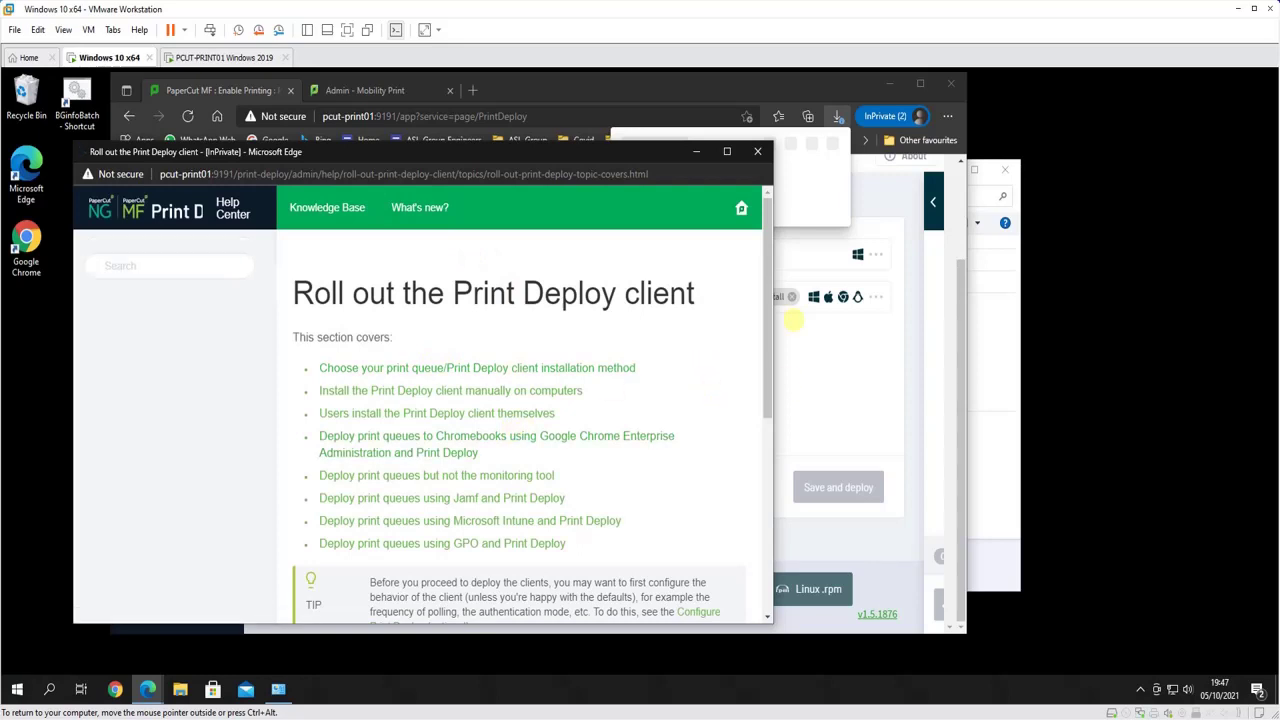
{"action": "left_click", "coordinate": [818, 208]}
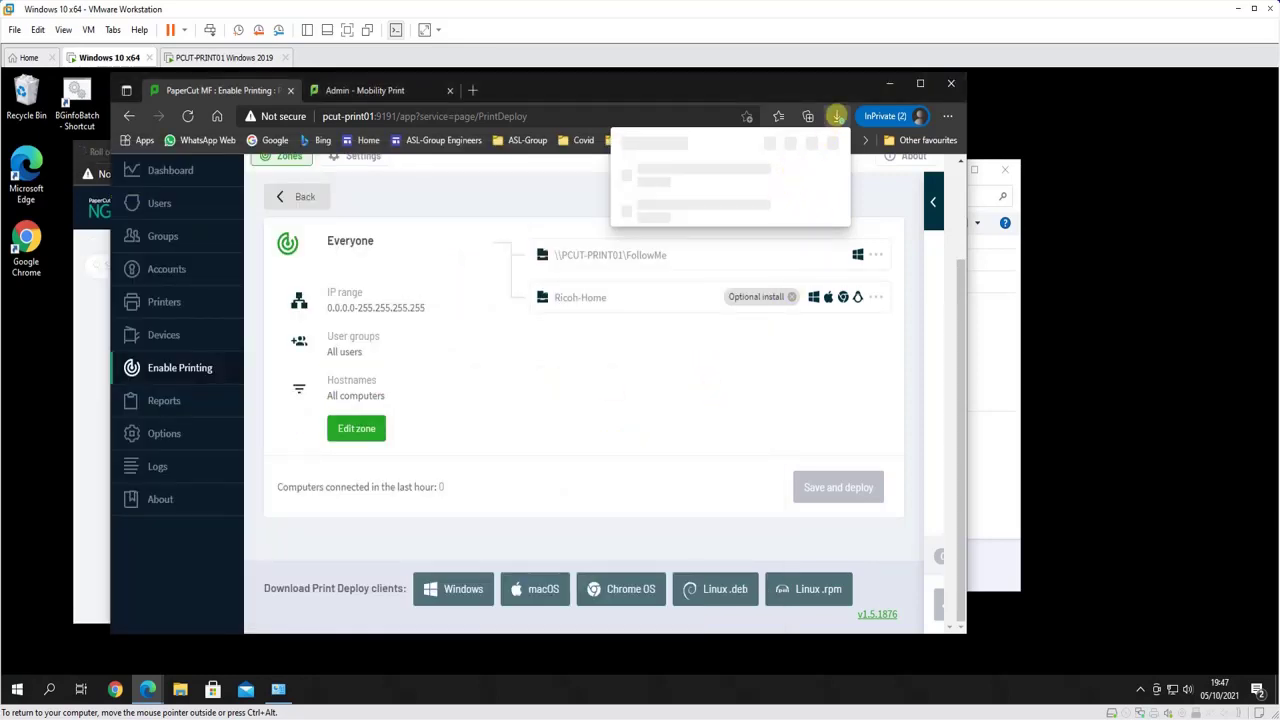
{"action": "left_click", "coordinate": [836, 116]}
{"action": "left_click", "coordinate": [836, 116]}
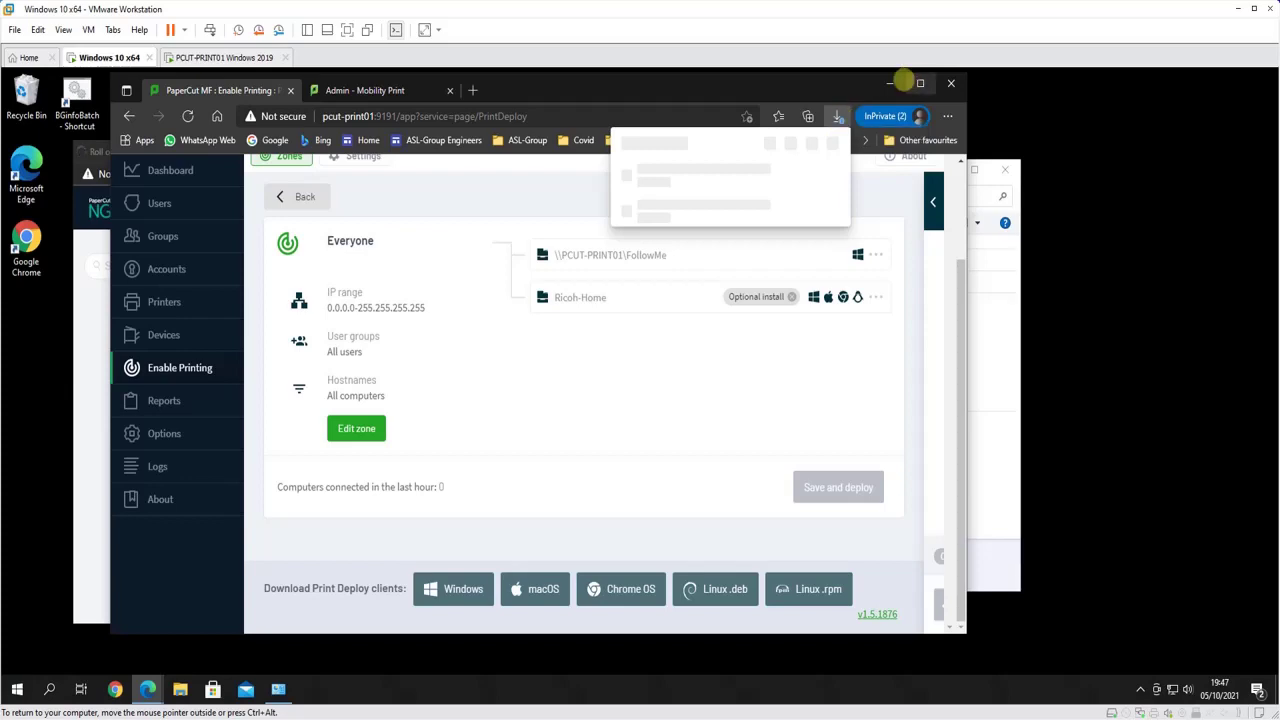
{"action": "left_click", "coordinate": [886, 83]}
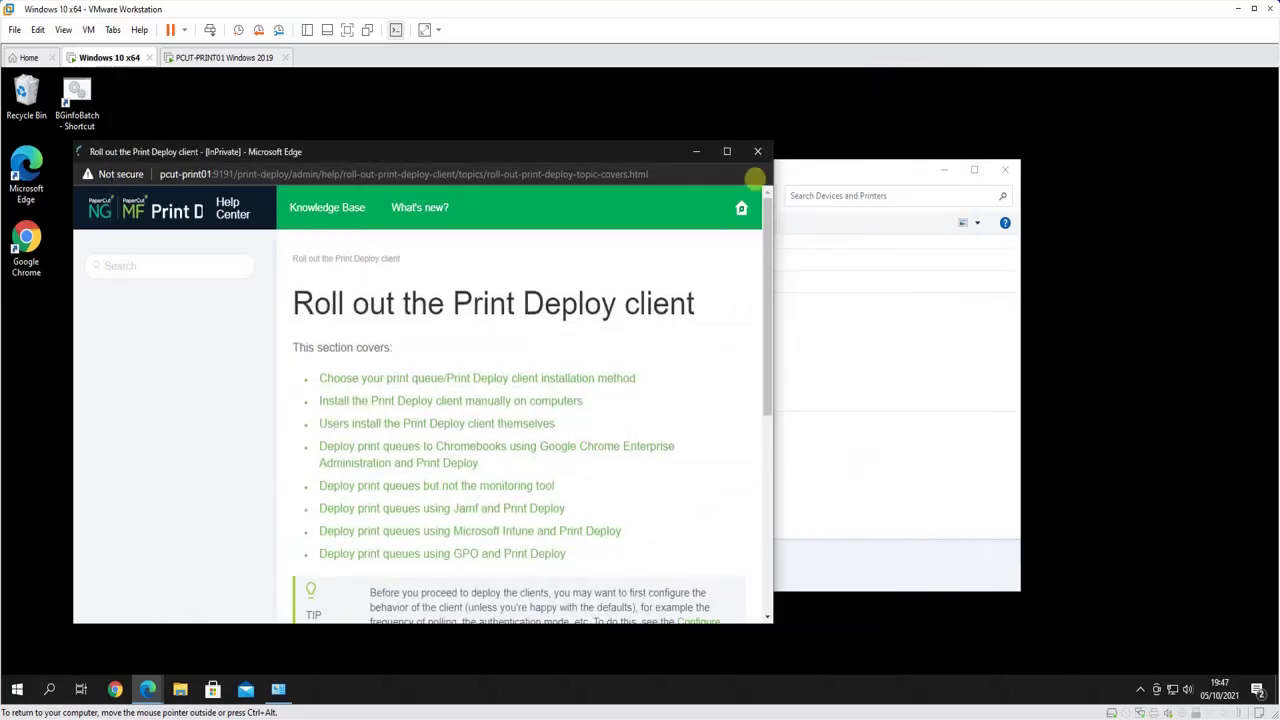
{"action": "left_click", "coordinate": [757, 151]}
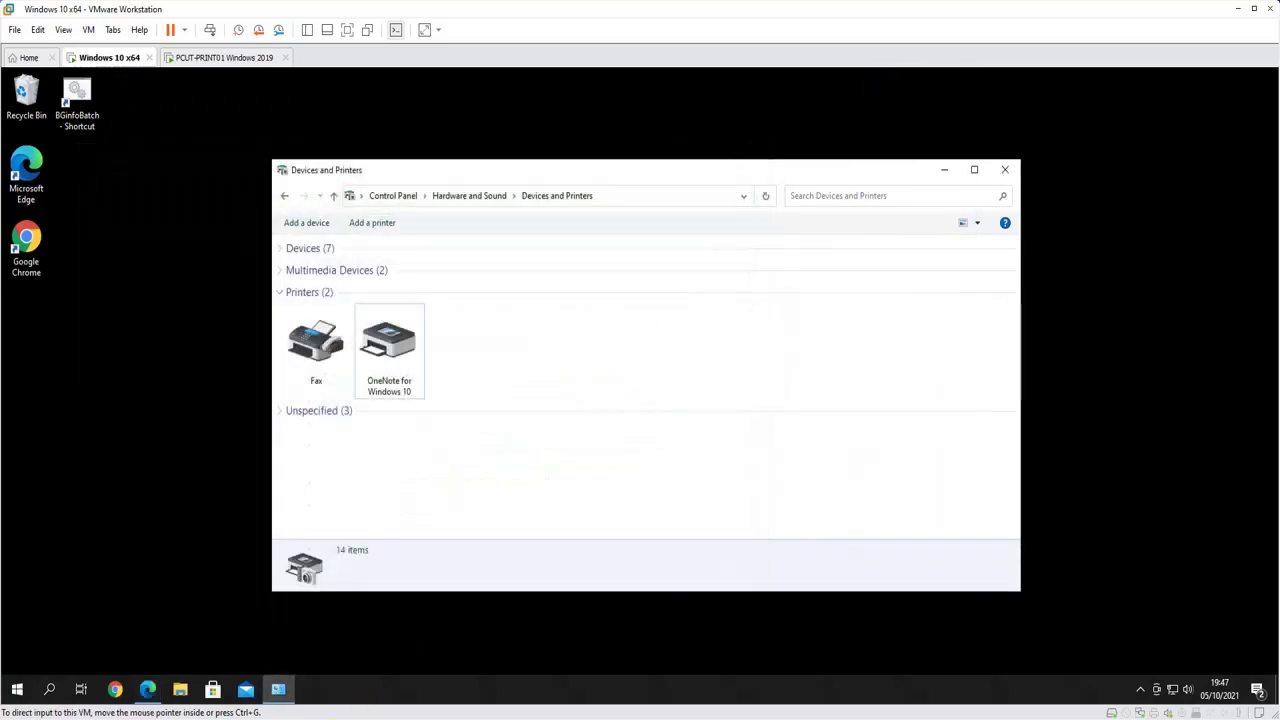
{"action": "left_click", "coordinate": [147, 689]}
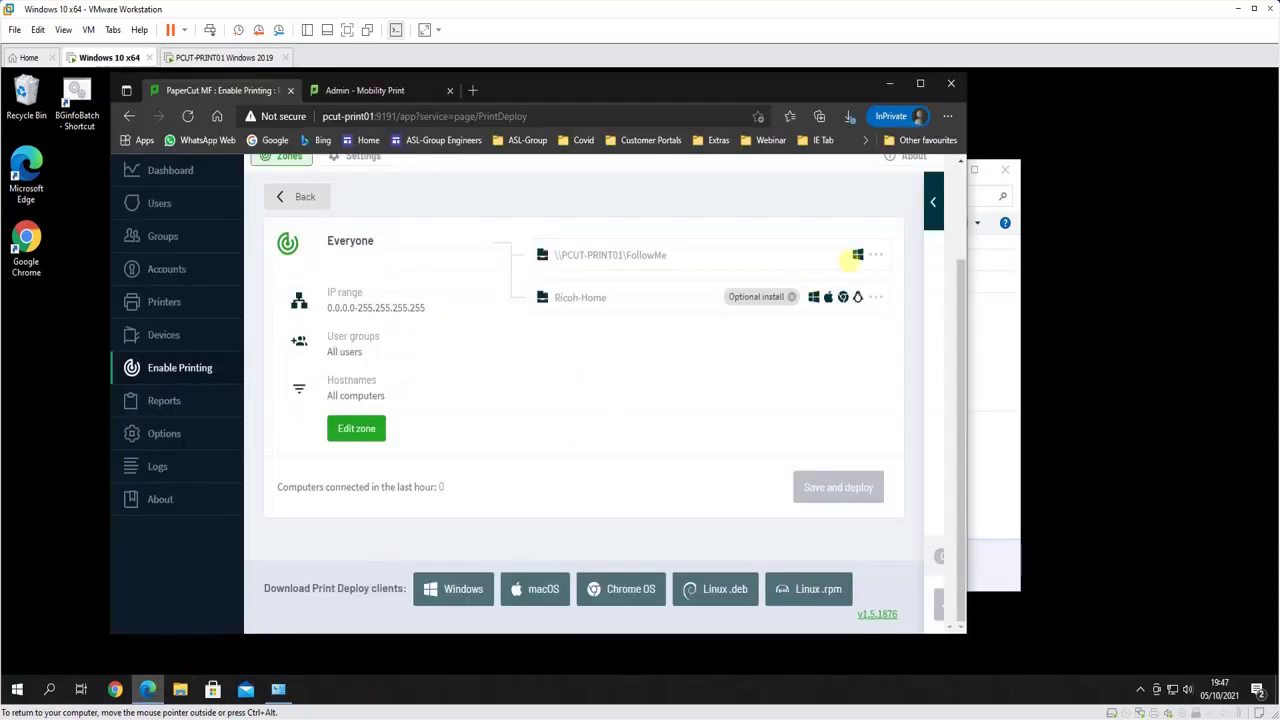
Save pc-print-deploy-client[pcut-print01].msi to the Downloads folder
{"action": "left_click", "coordinate": [848, 118]}
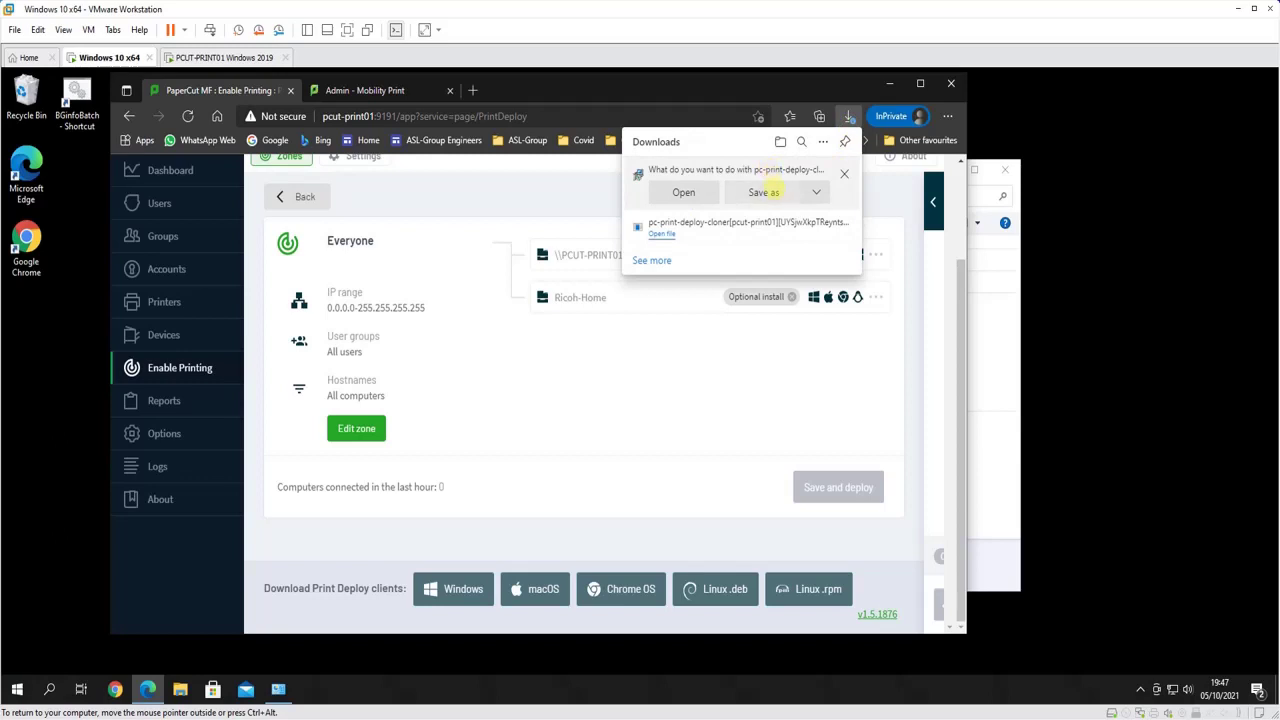
{"action": "left_click", "coordinate": [766, 192]}
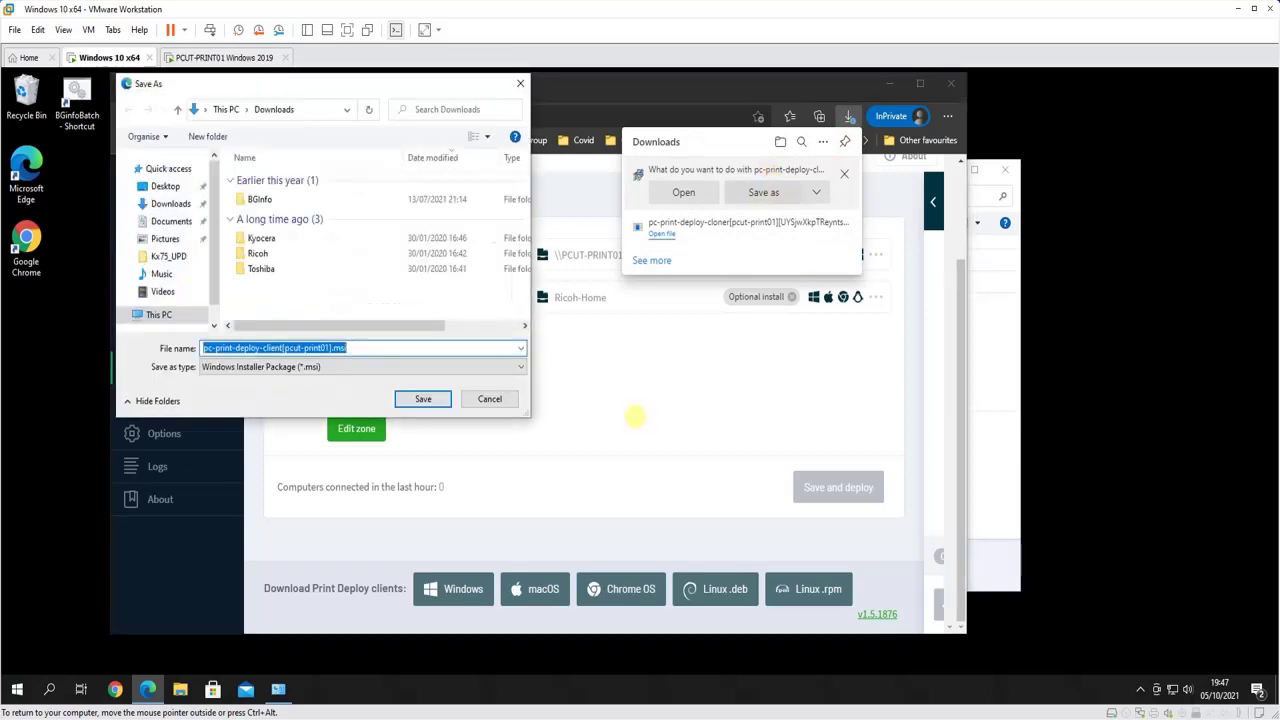
{"action": "left_click", "coordinate": [421, 398]}
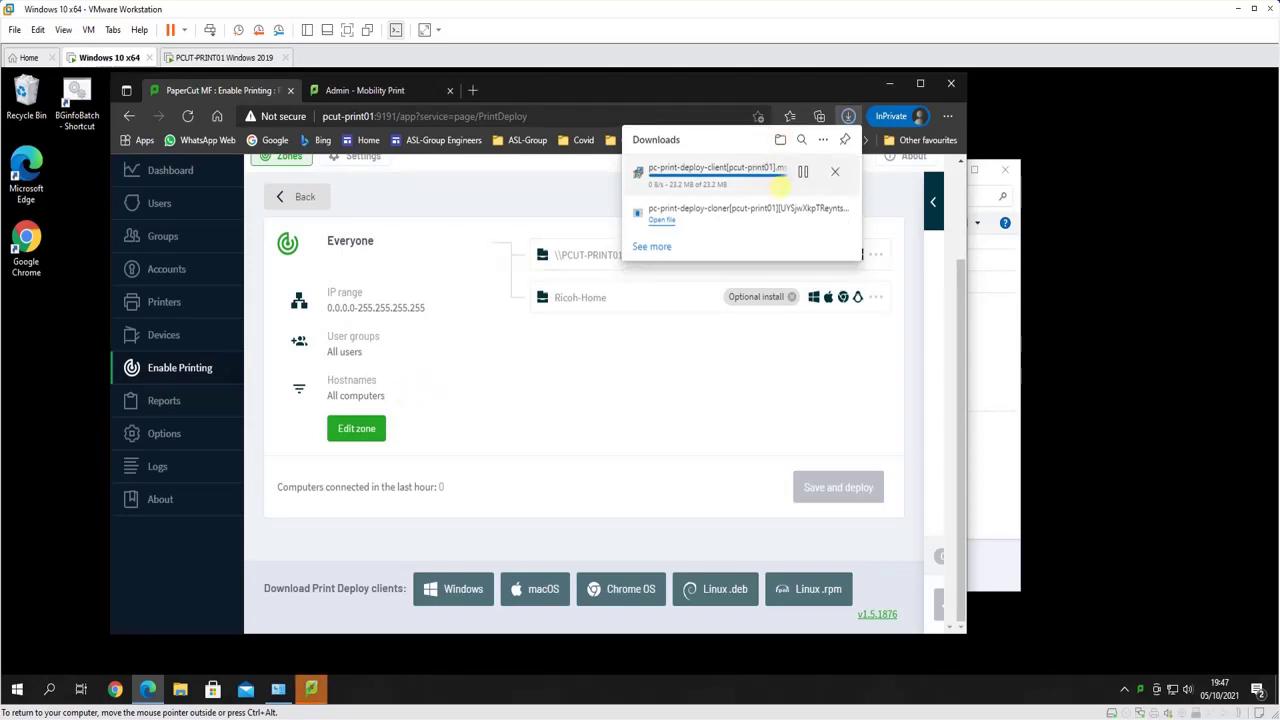
{"action": "left_click", "coordinate": [780, 186]}
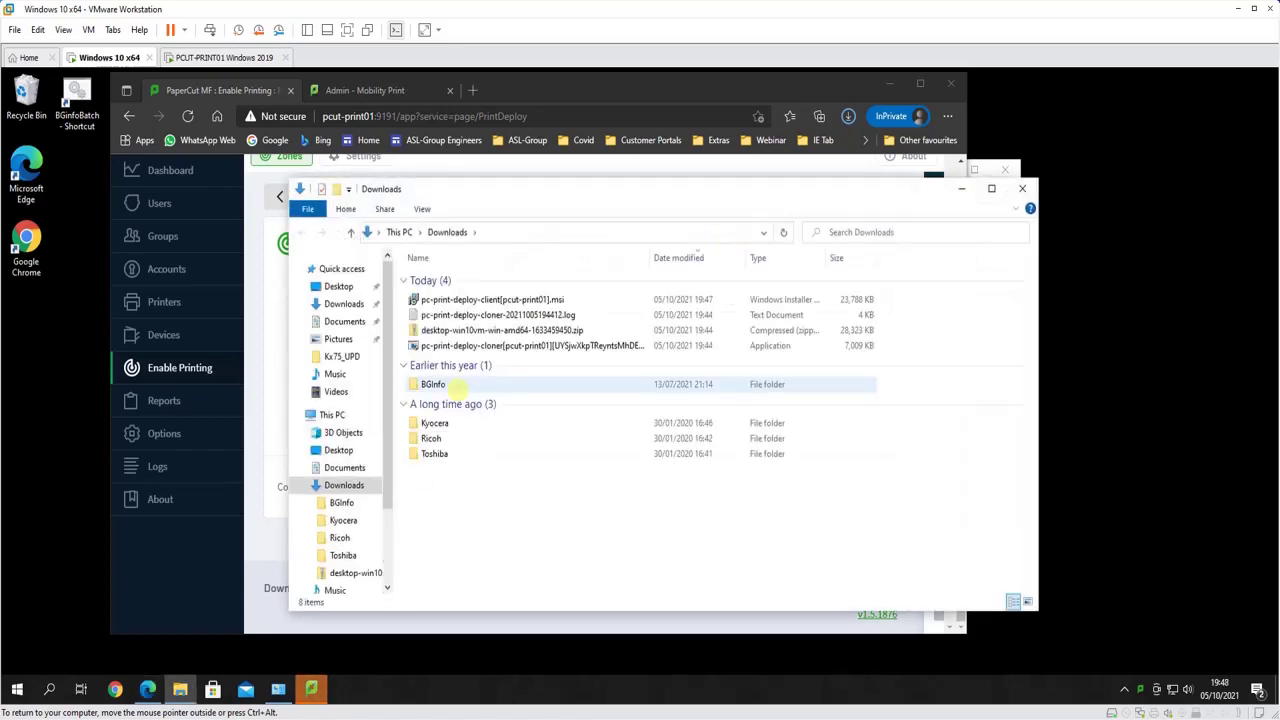
Launch pc-print-deploy-client[pcut-print01].msi from the Downloads folder
{"action": "left_click", "coordinate": [440, 299]}
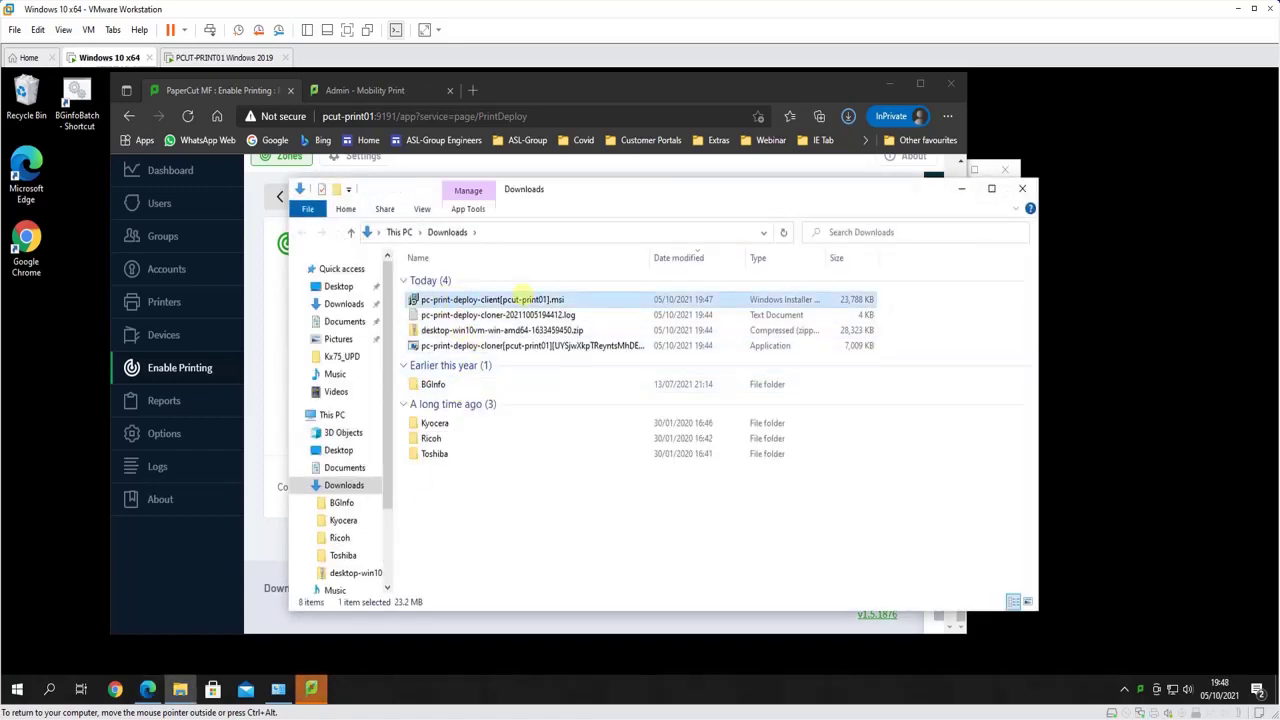
{"action": "left_click", "coordinate": [485, 315]}
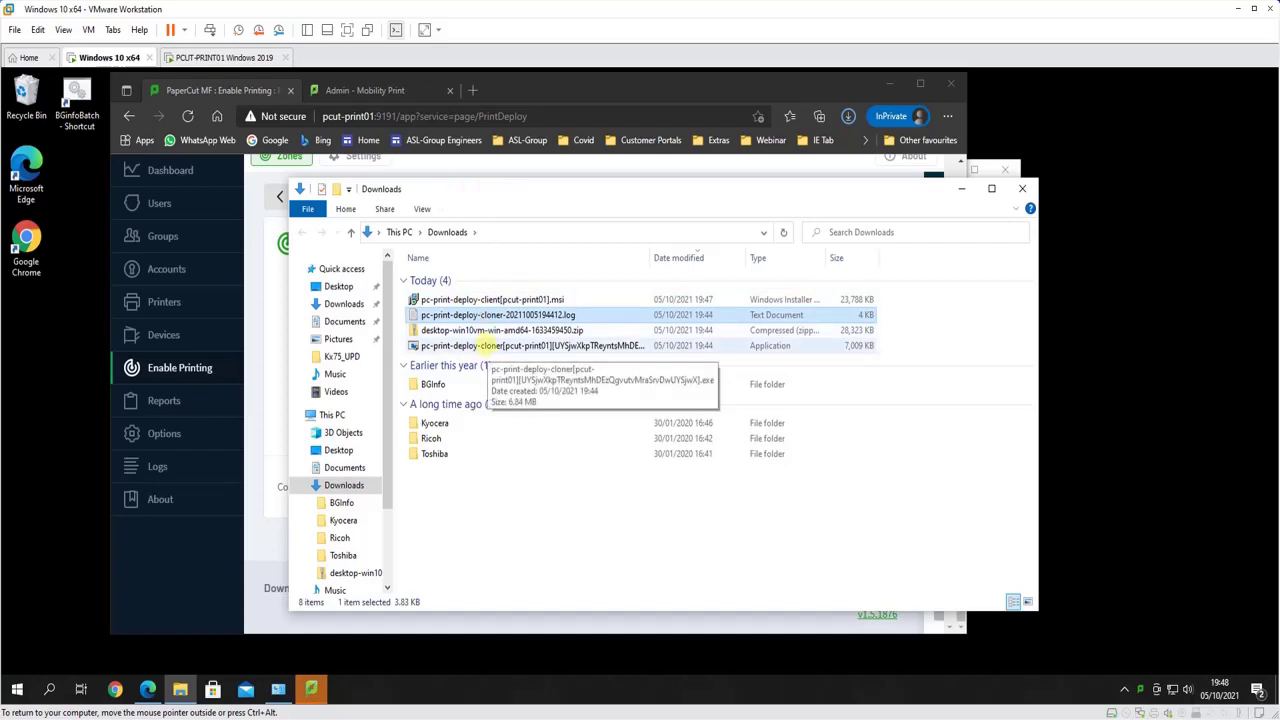
{"action": "left_click", "coordinate": [487, 345], "text": "shift"}
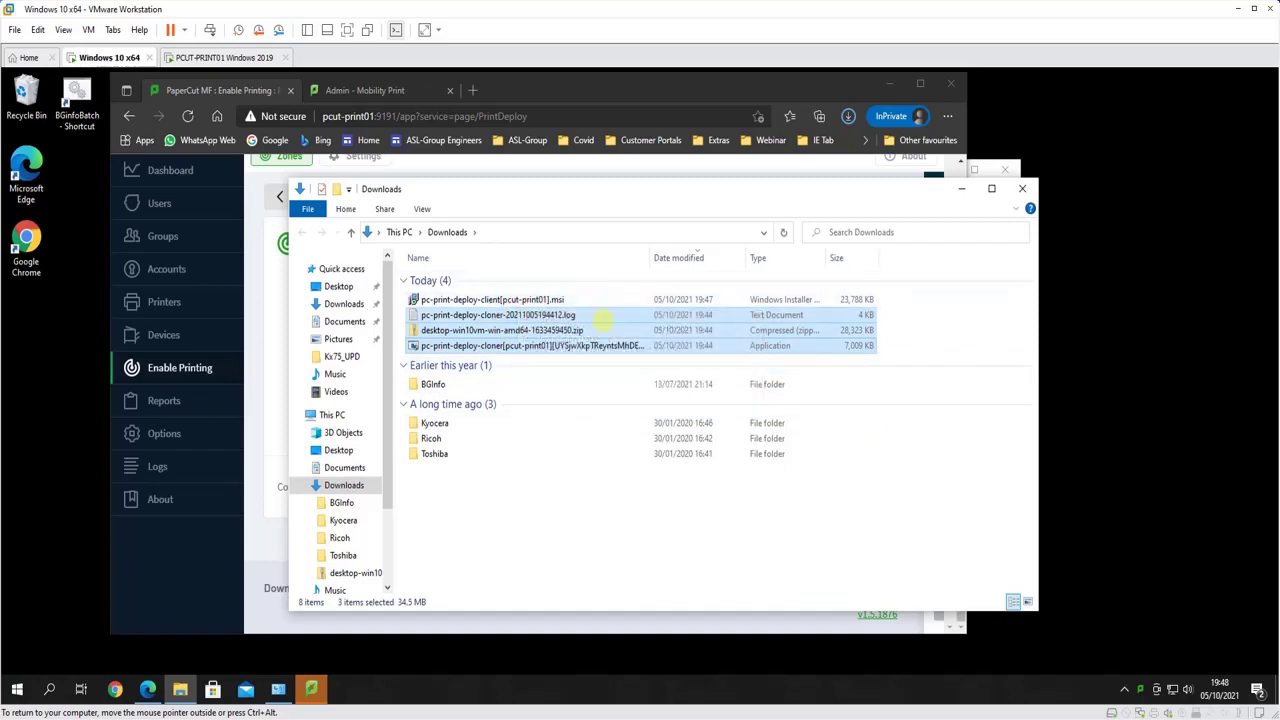
{"action": "left_click", "coordinate": [575, 492]}
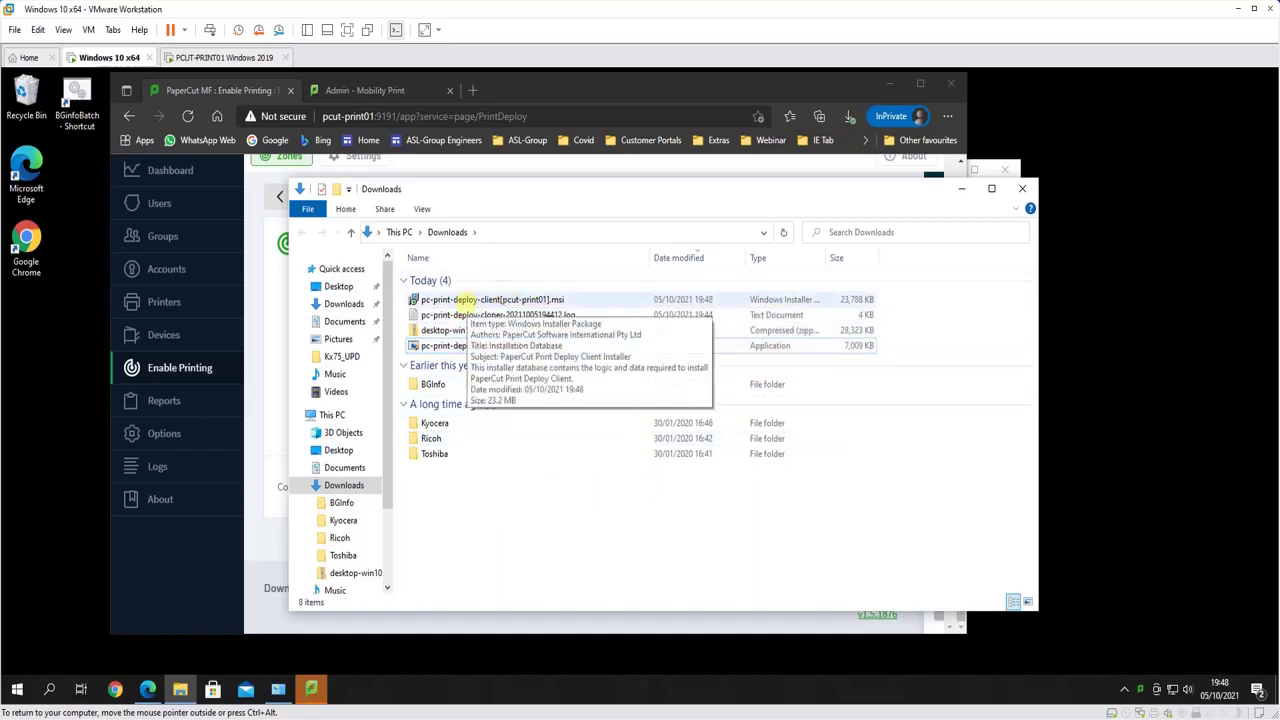
{"action": "double_click", "coordinate": [465, 300]}
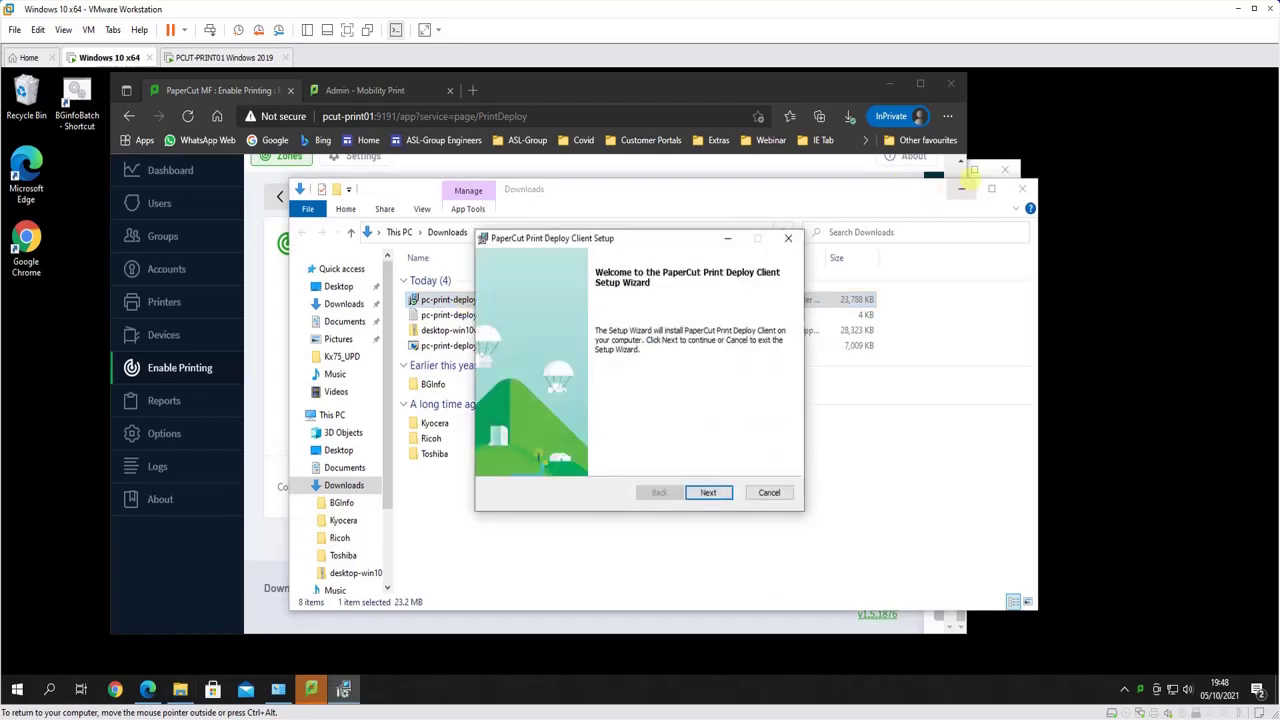
Run the Print Deploy client setup through to Finish, approving the administrator prompt
{"action": "left_click", "coordinate": [961, 188]}
{"action": "left_click", "coordinate": [708, 492]}
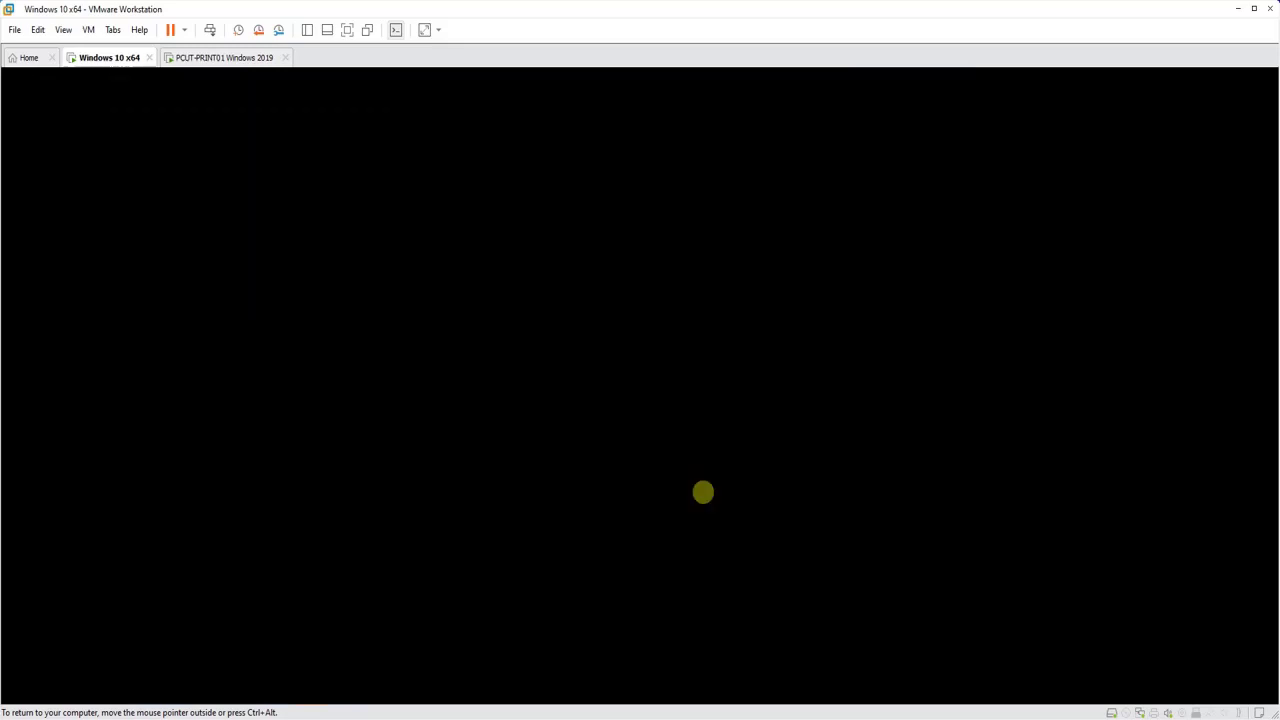
{"action": "left_click", "coordinate": [560, 480]}
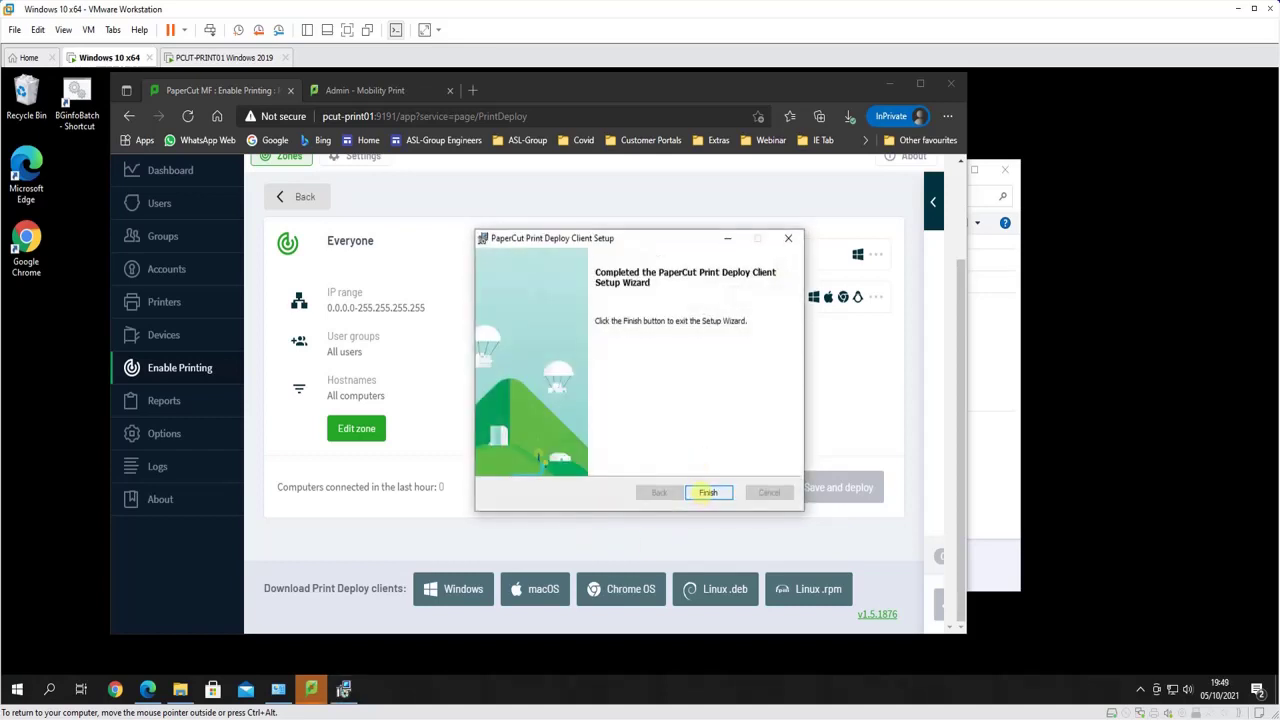
{"action": "left_click", "coordinate": [708, 492]}
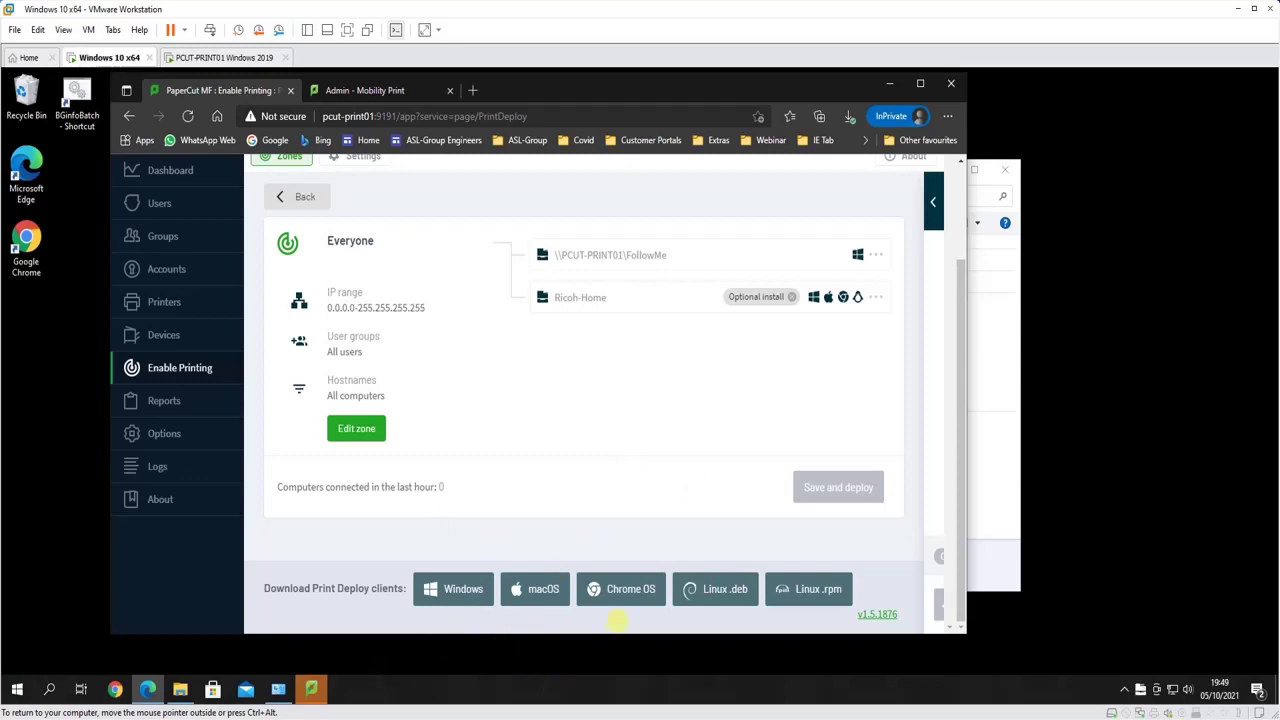
{"action": "left_click", "coordinate": [889, 83]}
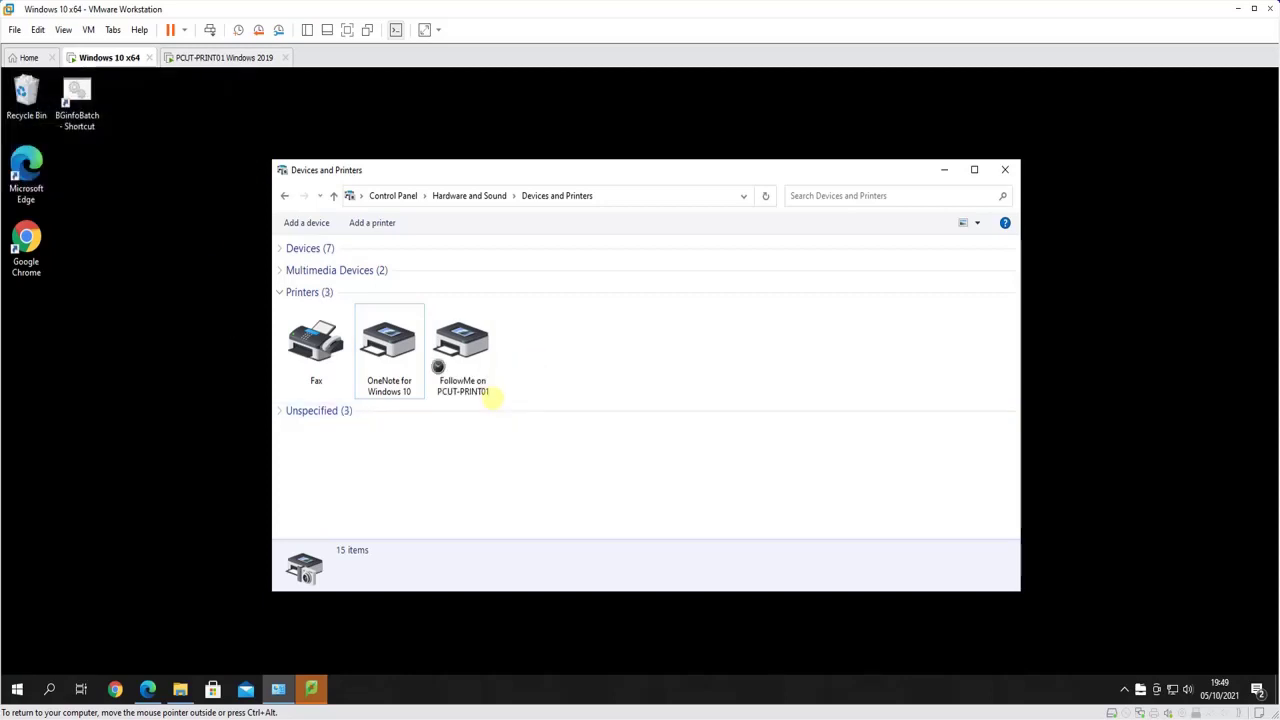
Check the re-added FollowMe printer and bring up the Print Deploy client's tray menu
{"action": "left_click", "coordinate": [449, 368]}
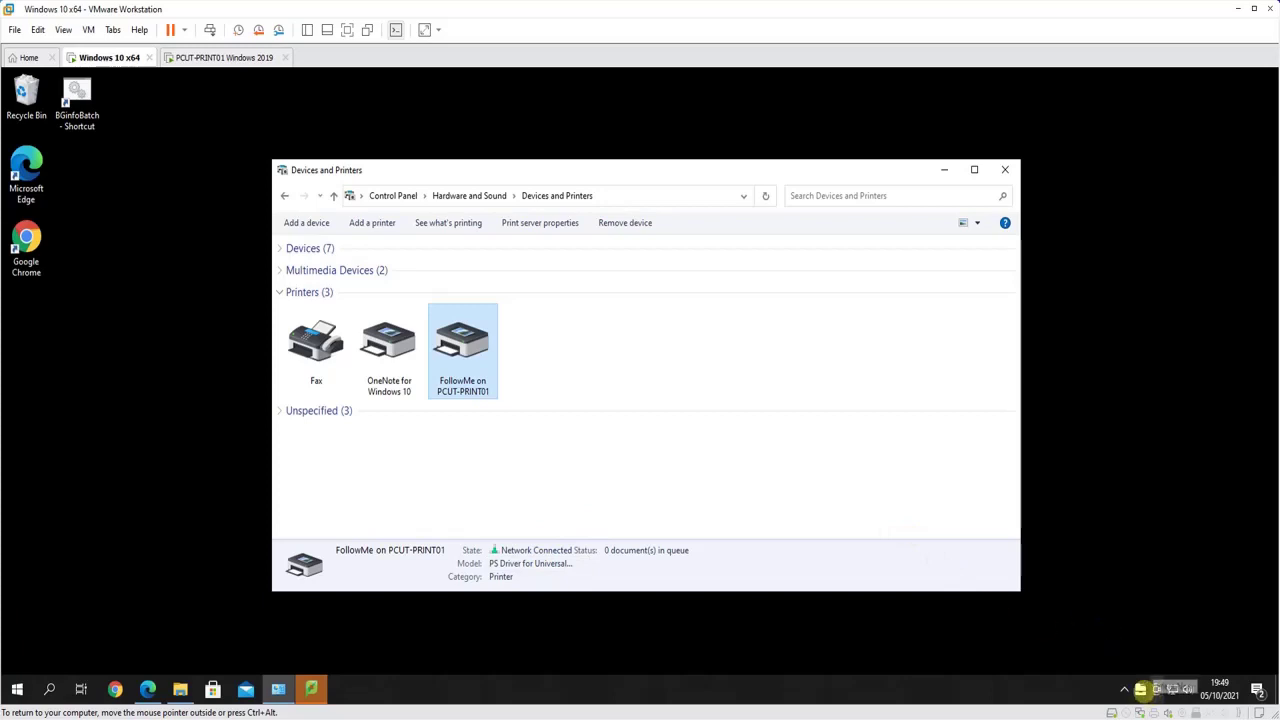
{"action": "left_click", "coordinate": [1140, 689]}
{"action": "right_click", "coordinate": [1140, 689]}
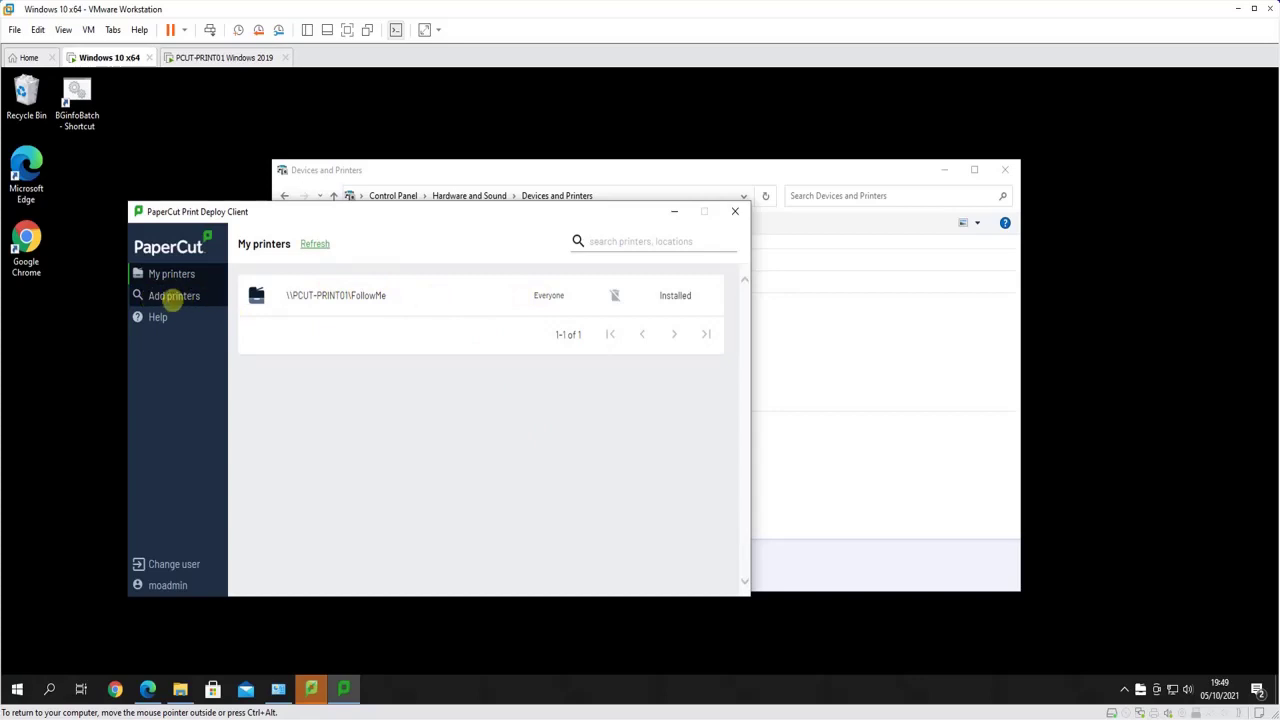
Install Ricoh-Home through the Print Deploy client and confirm both printers appear in Windows
{"action": "left_click", "coordinate": [172, 296]}
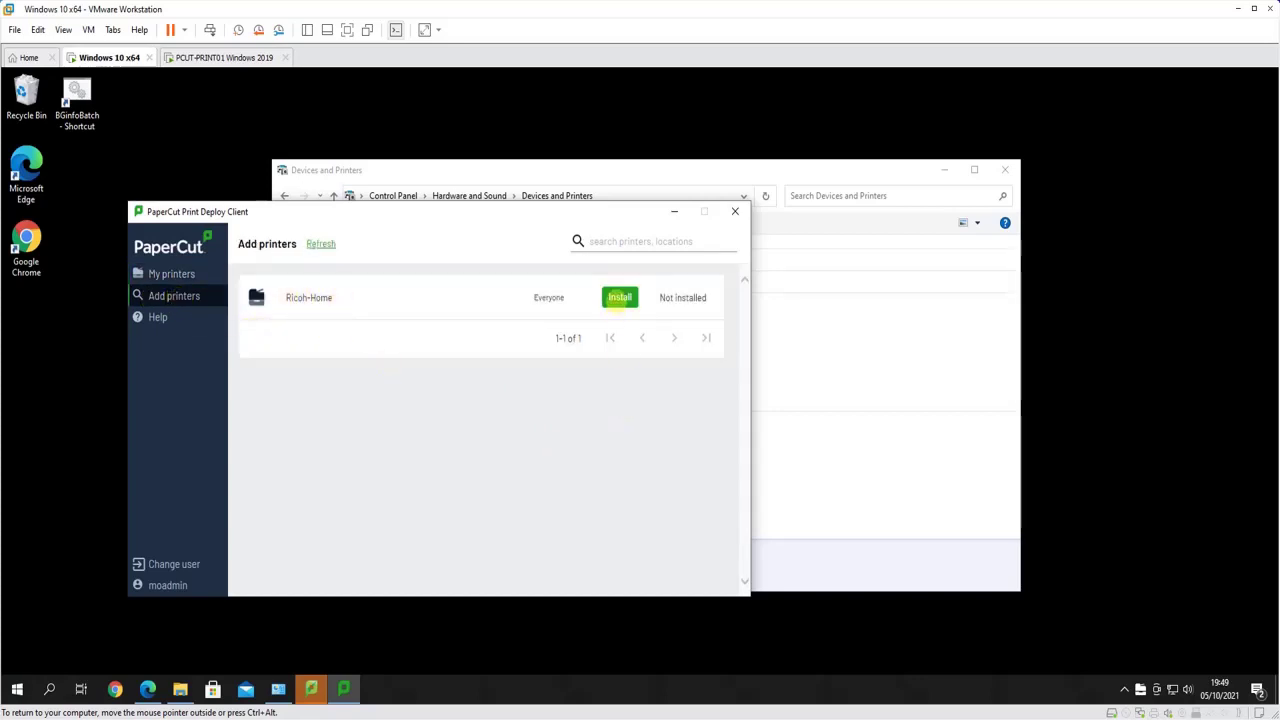
{"action": "left_click", "coordinate": [620, 297]}
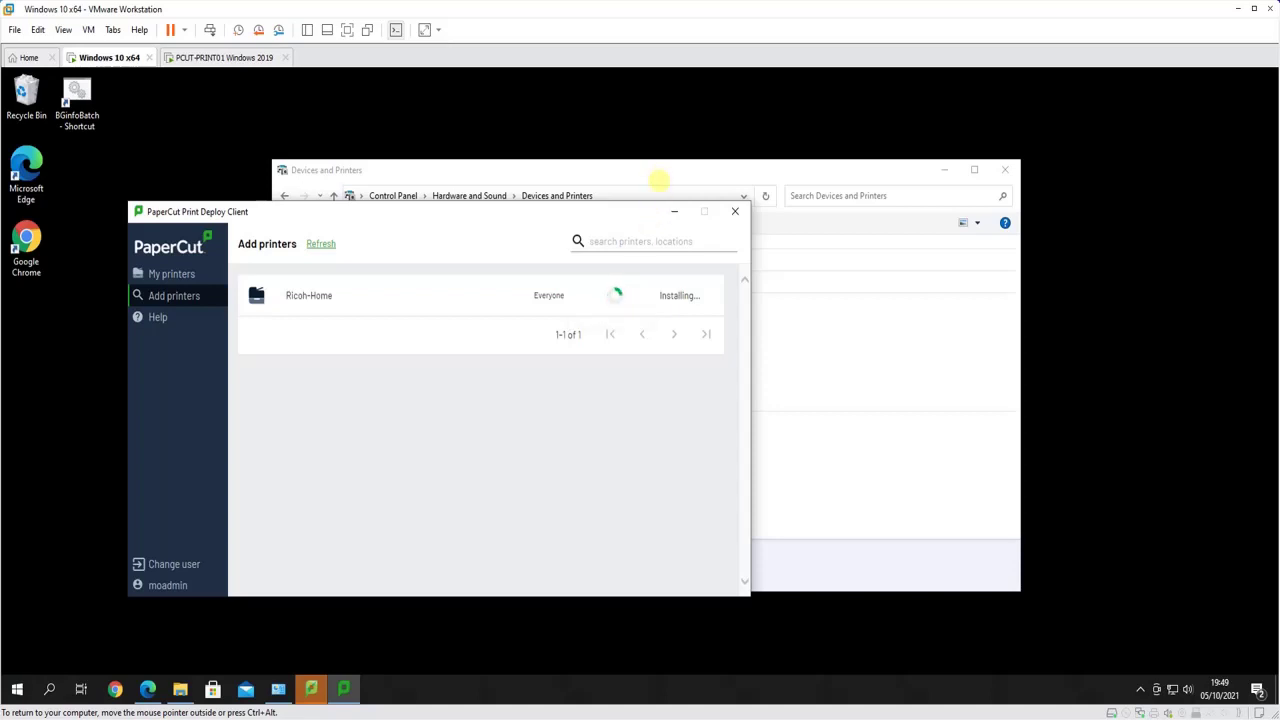
{"action": "left_click", "coordinate": [659, 175]}
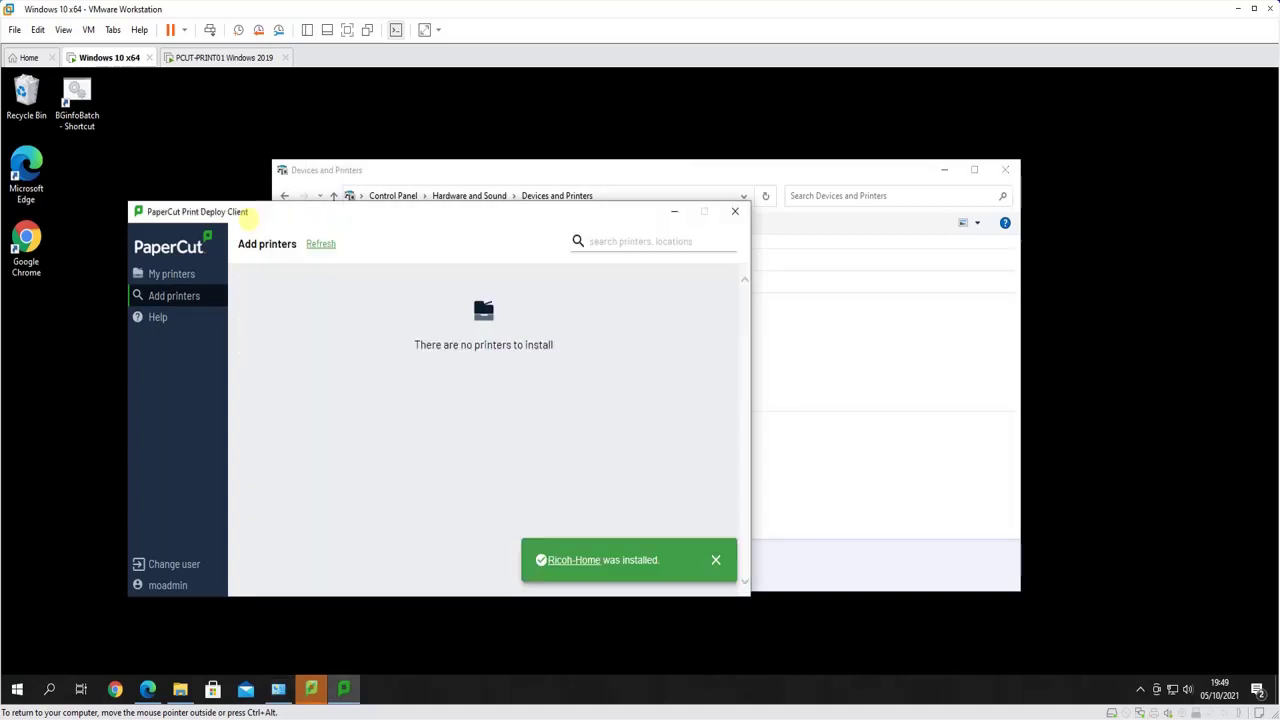
{"action": "left_click", "coordinate": [247, 212]}
{"action": "left_click", "coordinate": [206, 274]}
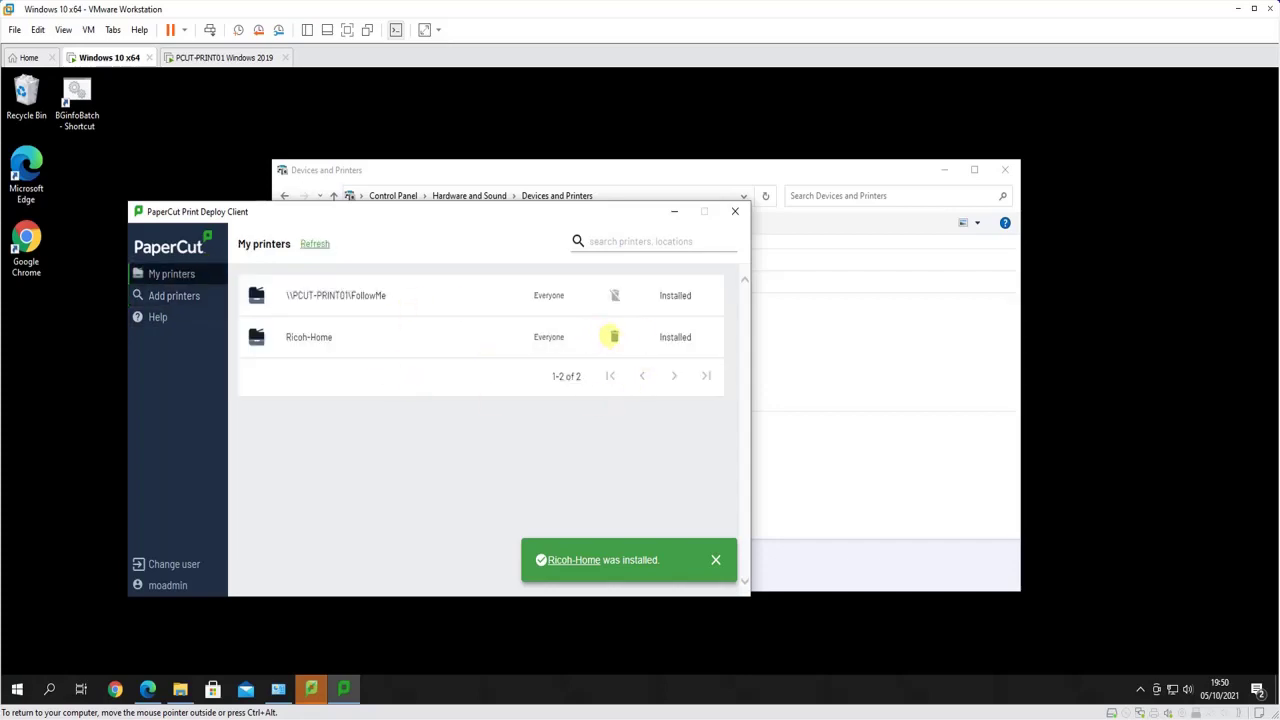
{"action": "mouse_move", "coordinate": [612, 294]}
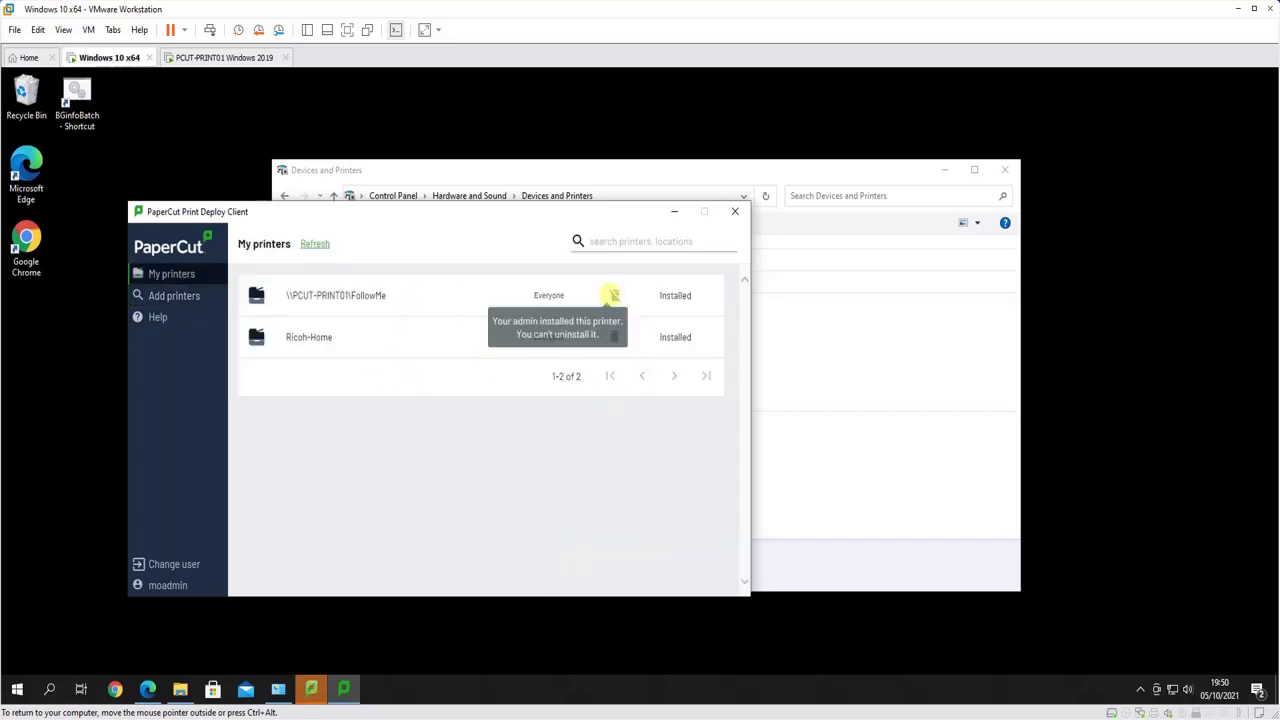
{"action": "left_click", "coordinate": [811, 277]}
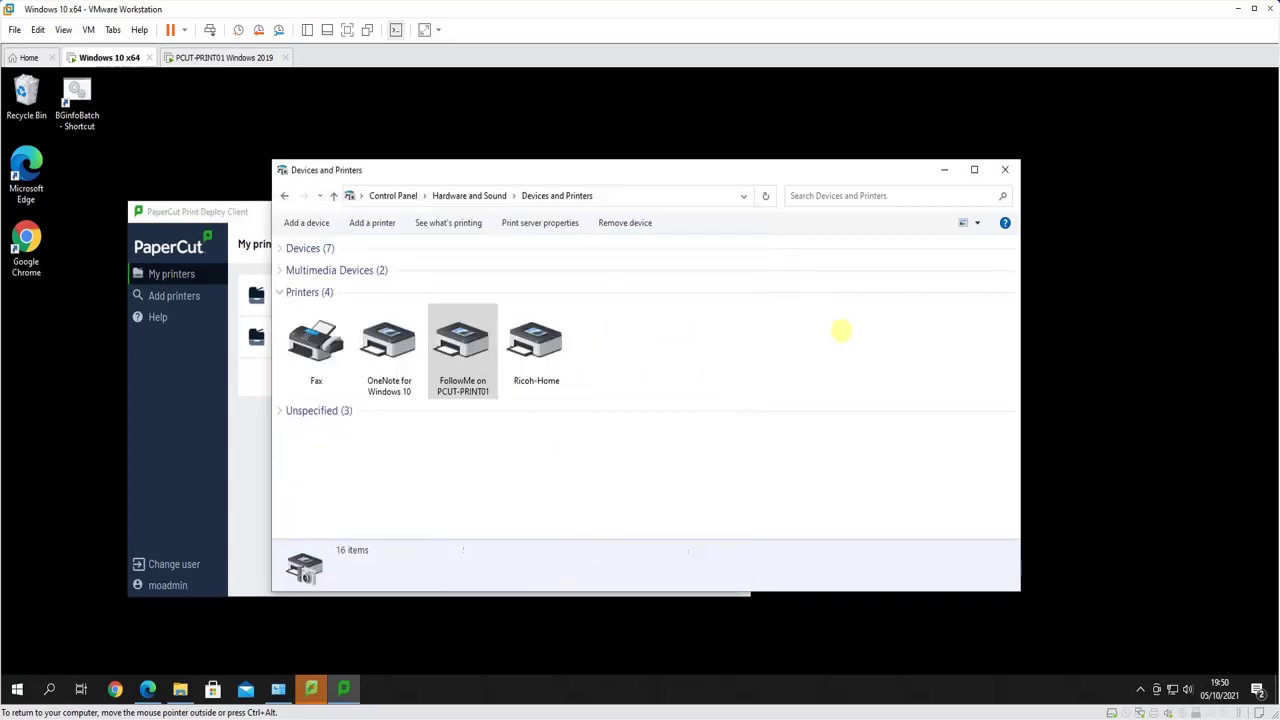
Open and cancel printing preferences for Ricoh-Home and FollowMe, then check the Print Deploy client
{"action": "left_click", "coordinate": [537, 347]}
{"action": "right_click", "coordinate": [540, 358]}
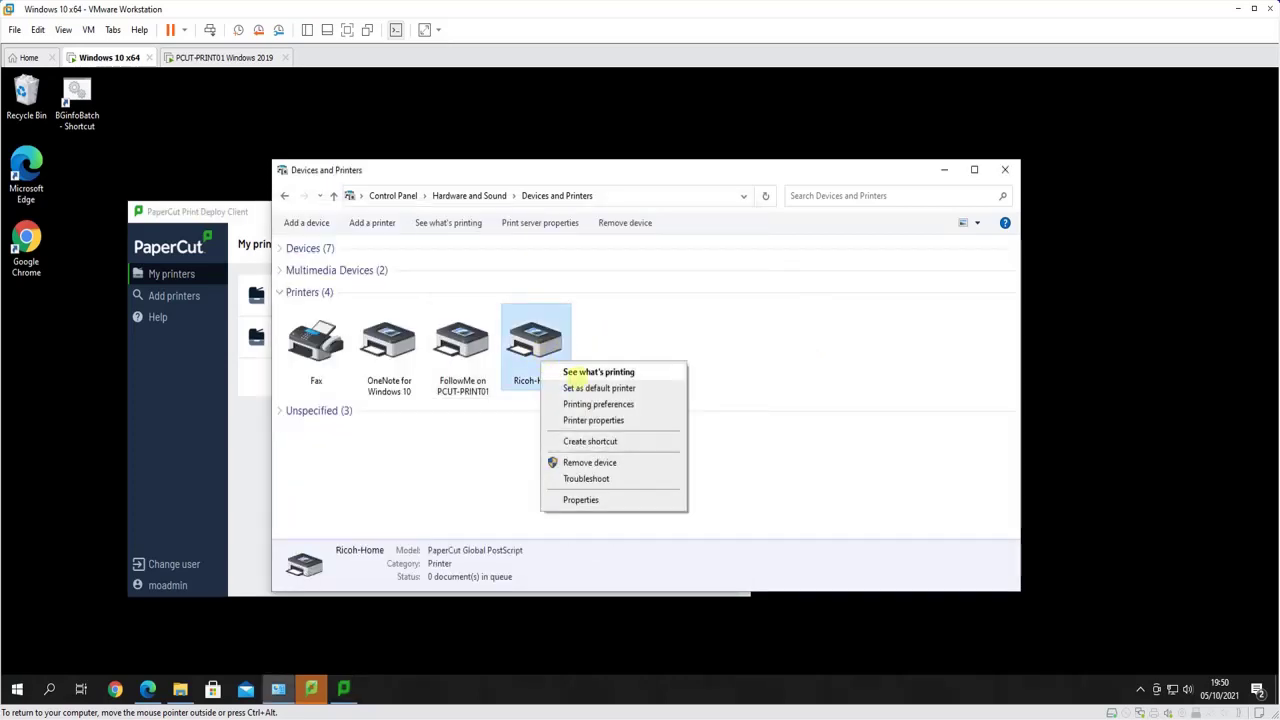
{"action": "left_click", "coordinate": [592, 403]}
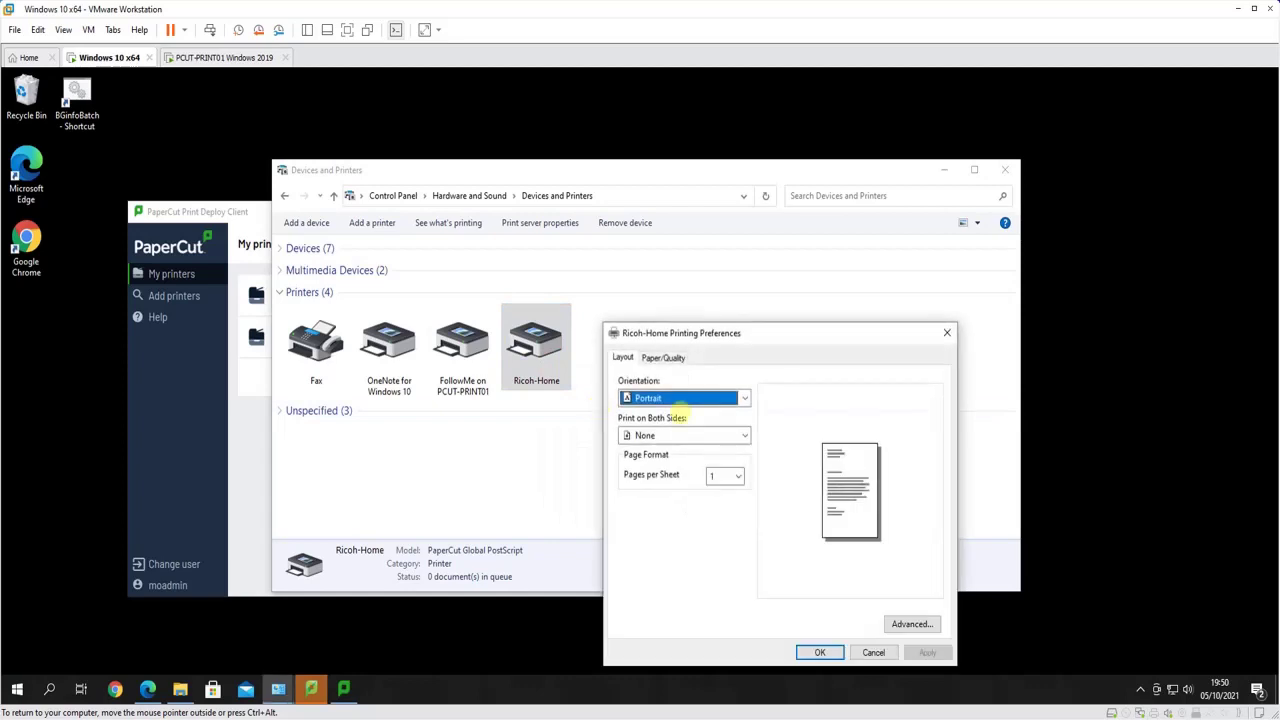
{"action": "left_click", "coordinate": [870, 648]}
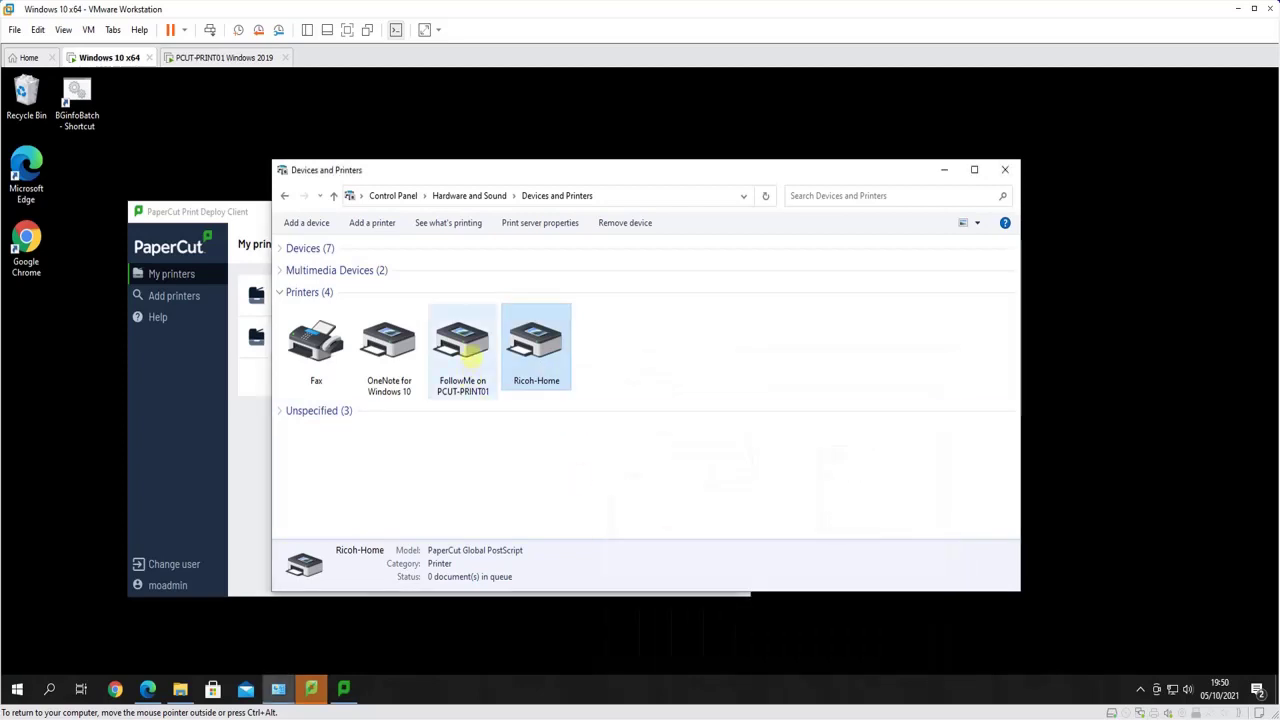
{"action": "right_click", "coordinate": [470, 355]}
{"action": "left_click", "coordinate": [522, 401]}
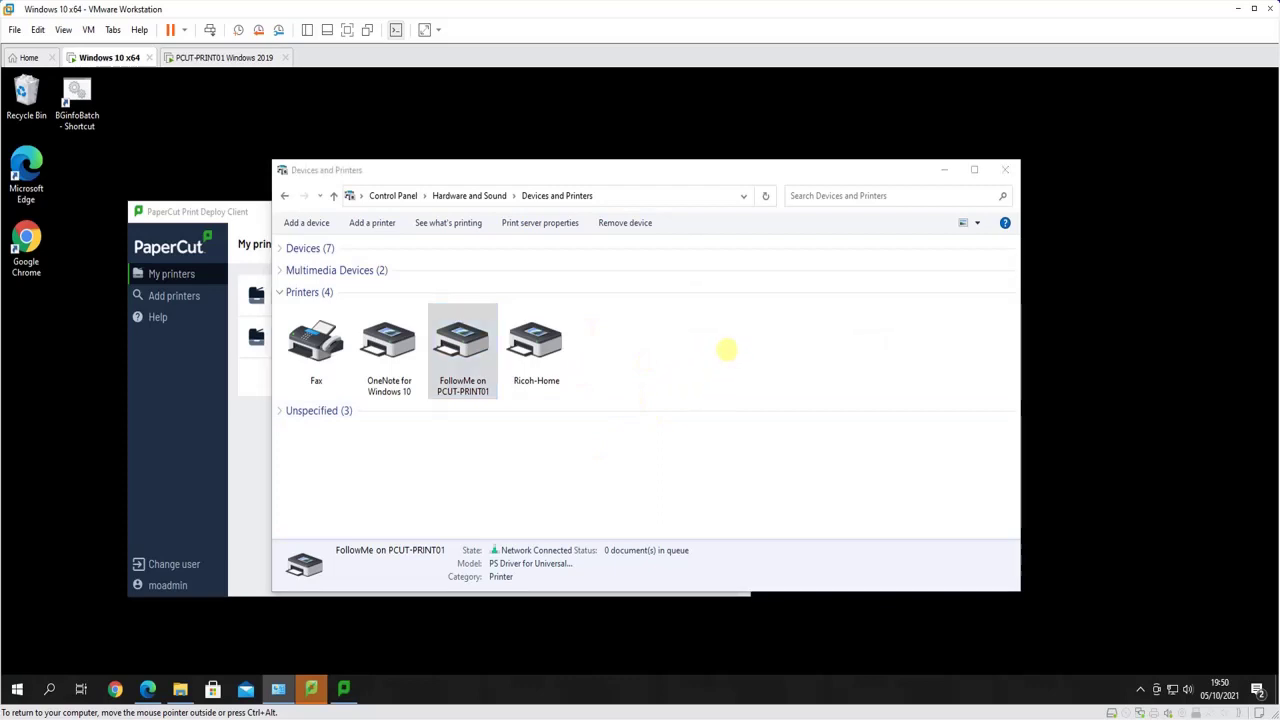
{"action": "left_click", "coordinate": [898, 651]}
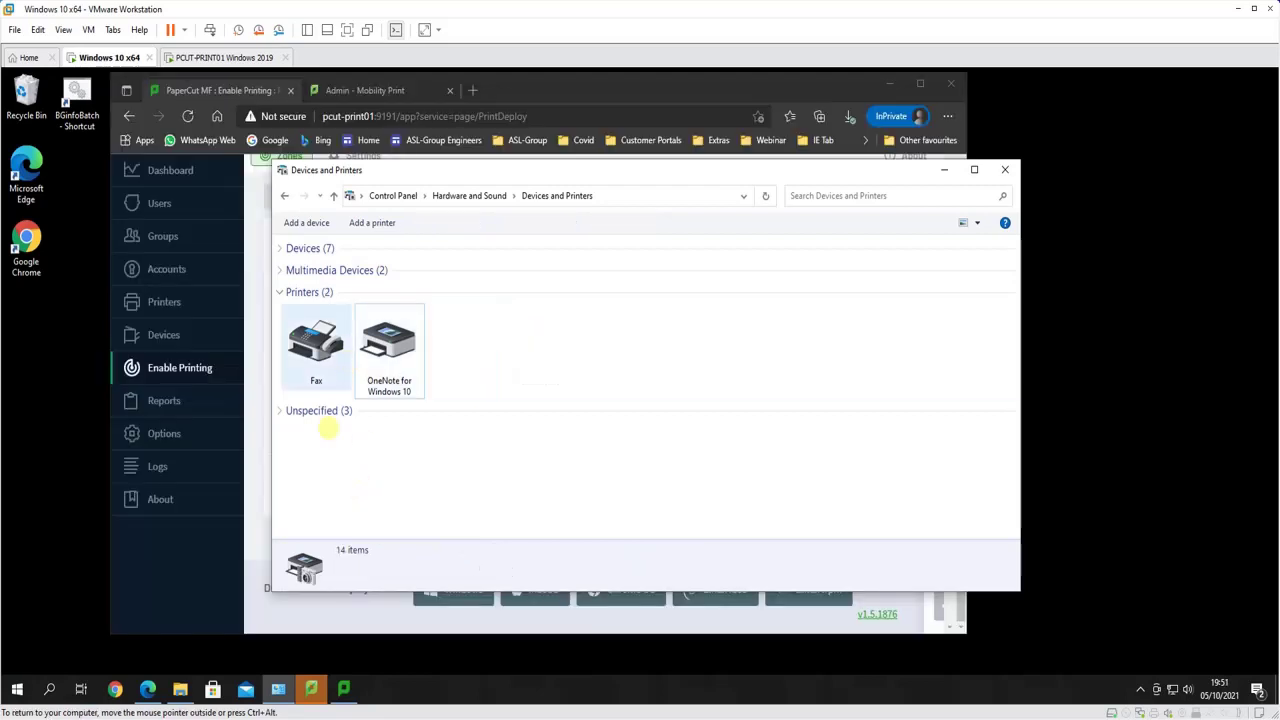
{"action": "left_click", "coordinate": [344, 688]}
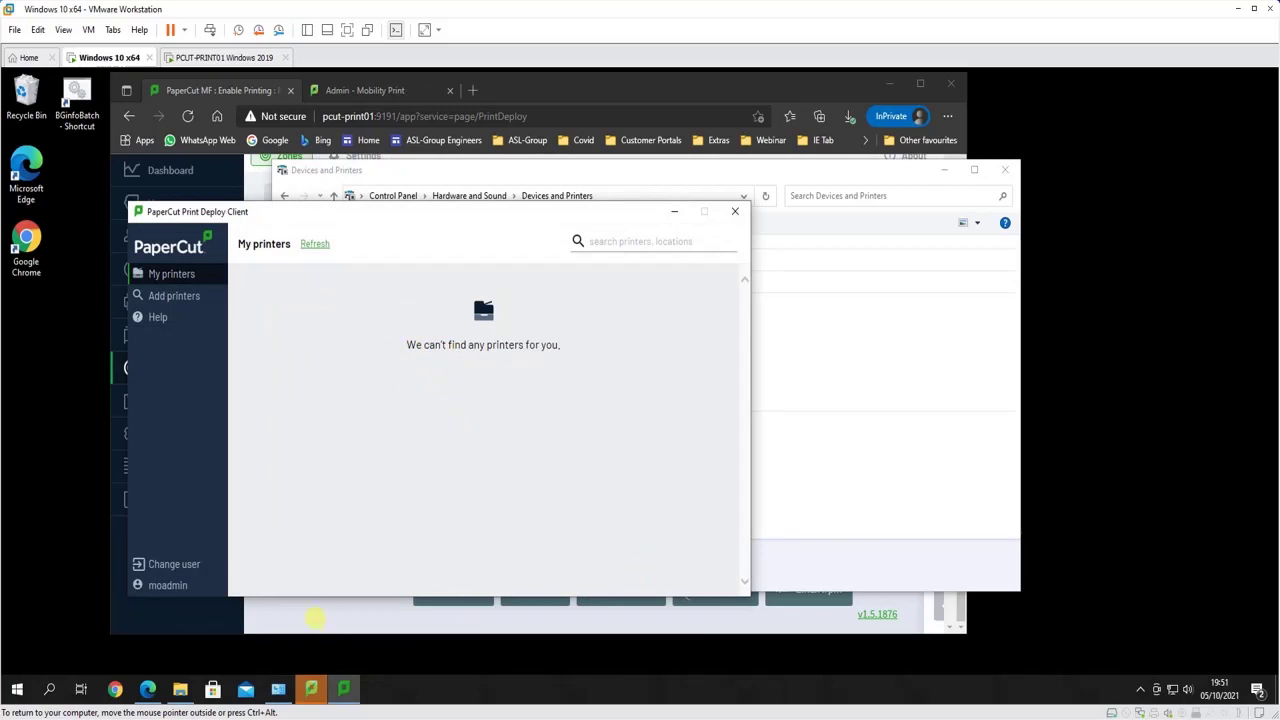
{"action": "left_click", "coordinate": [315, 619]}
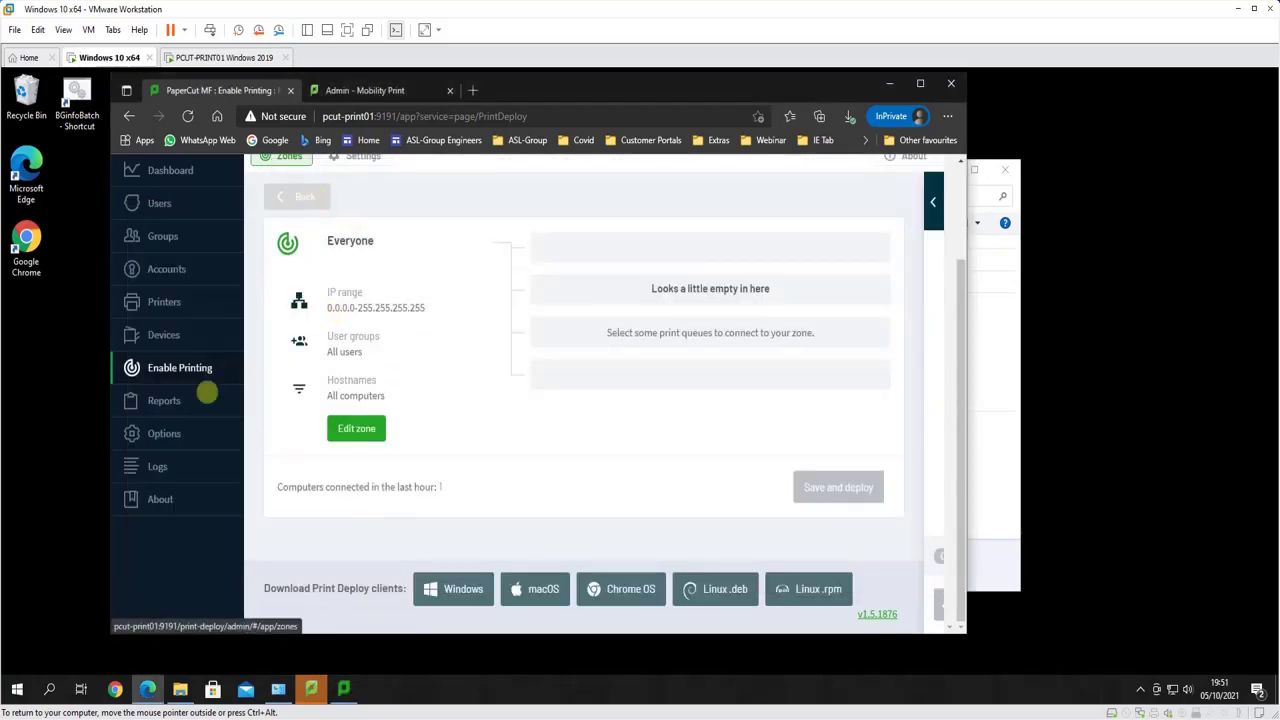
Review the Everyone zone's details in the Print Deploy zones list
{"action": "left_click", "coordinate": [160, 368]}
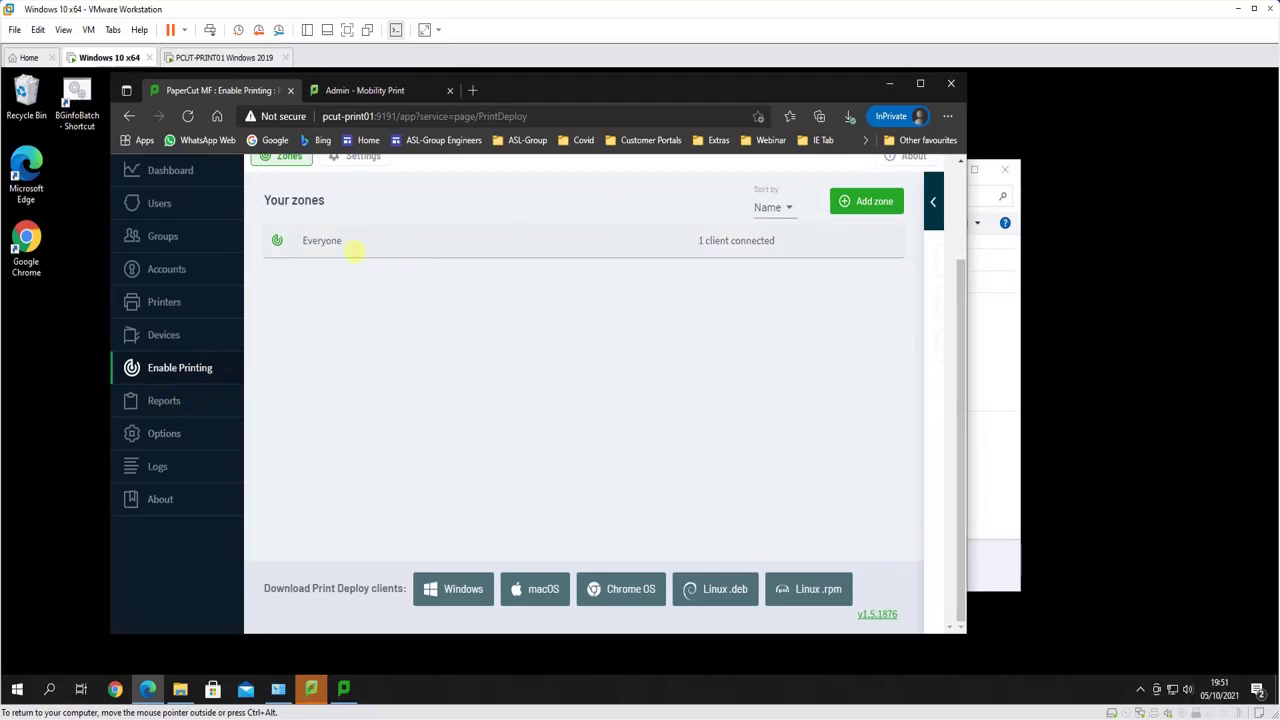
{"action": "left_click", "coordinate": [447, 249]}
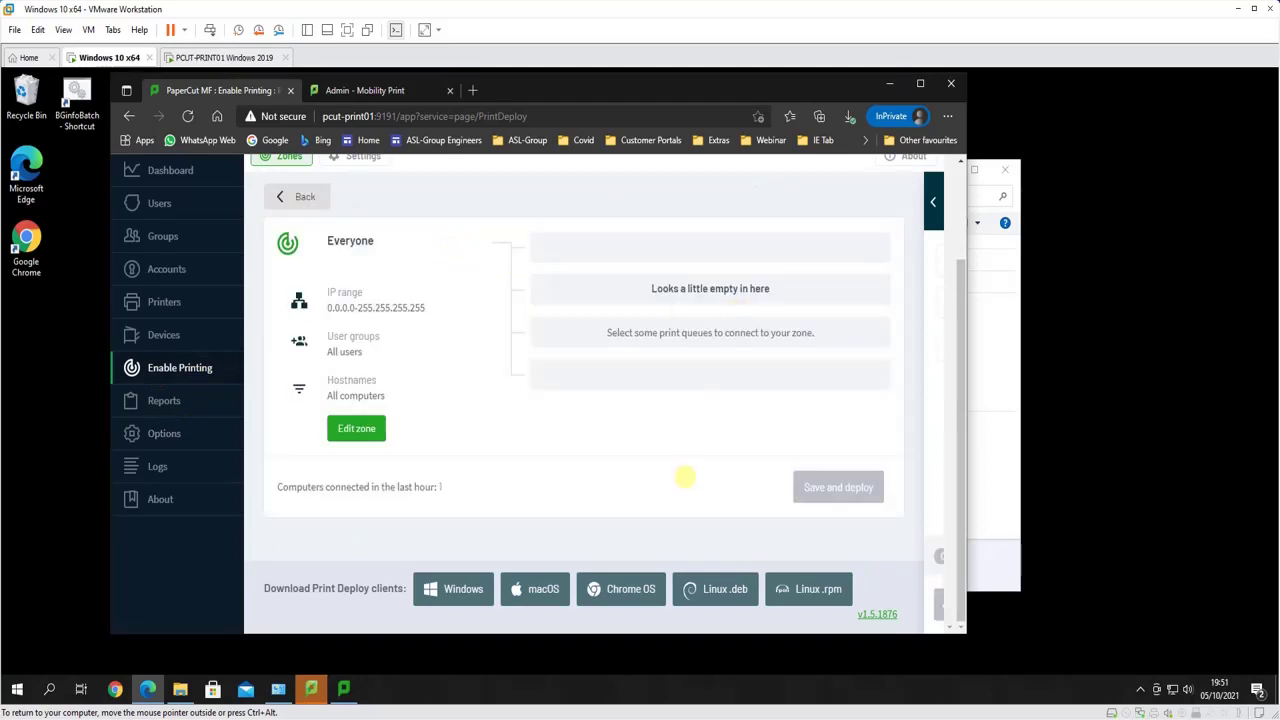
{"action": "left_click", "coordinate": [293, 196]}
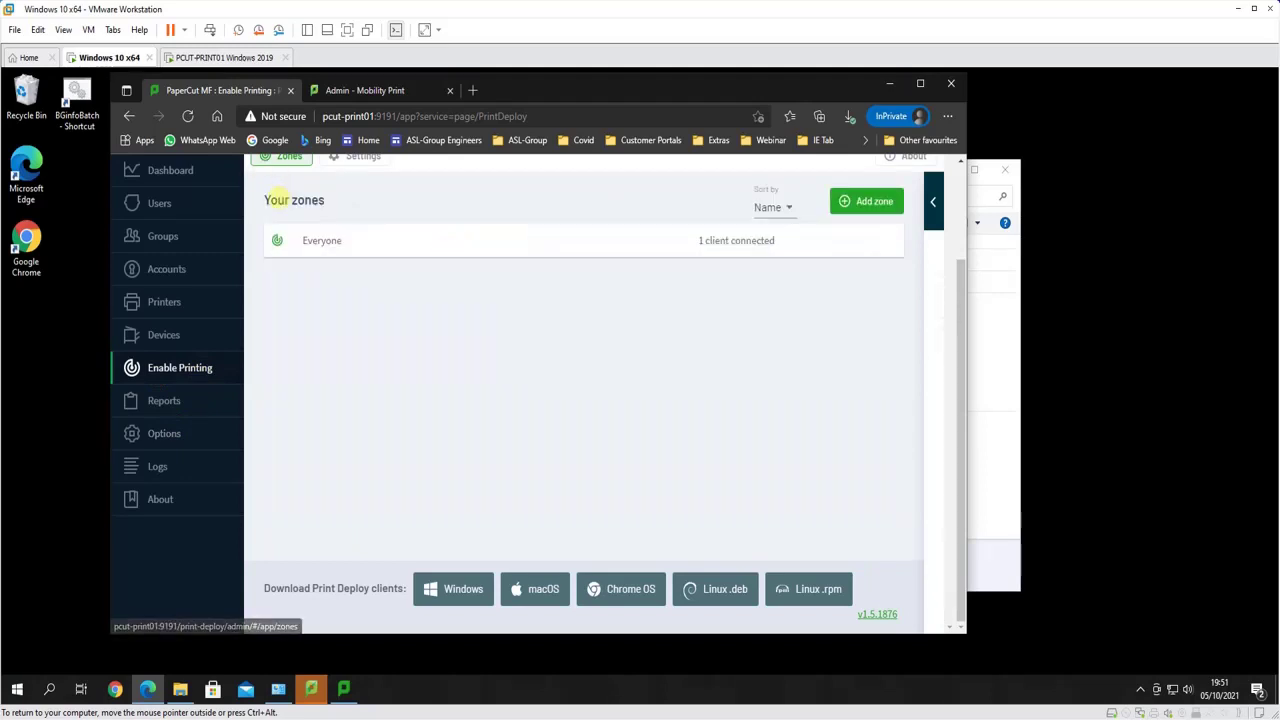
Add a zone named Pupils restricted to the Pupils user group and save it
{"action": "left_click", "coordinate": [862, 201]}
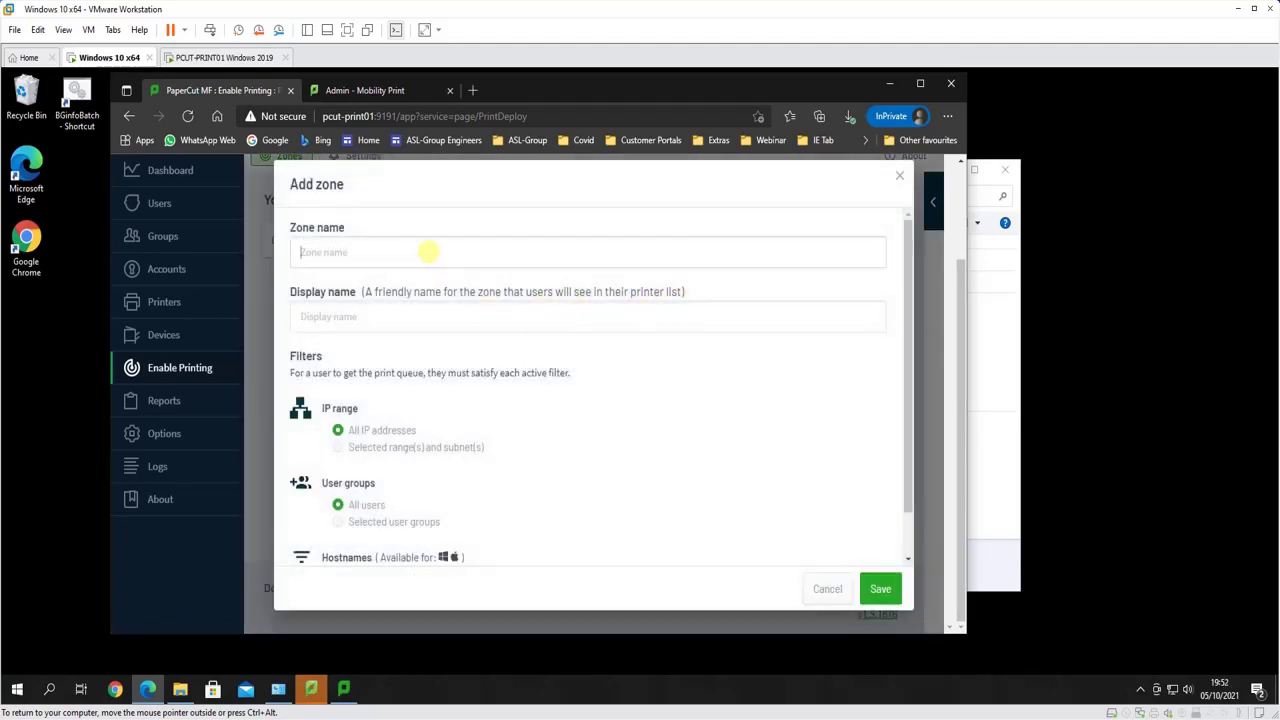
{"action": "type", "text": "Pupil"}
{"action": "key", "text": "Tab"}
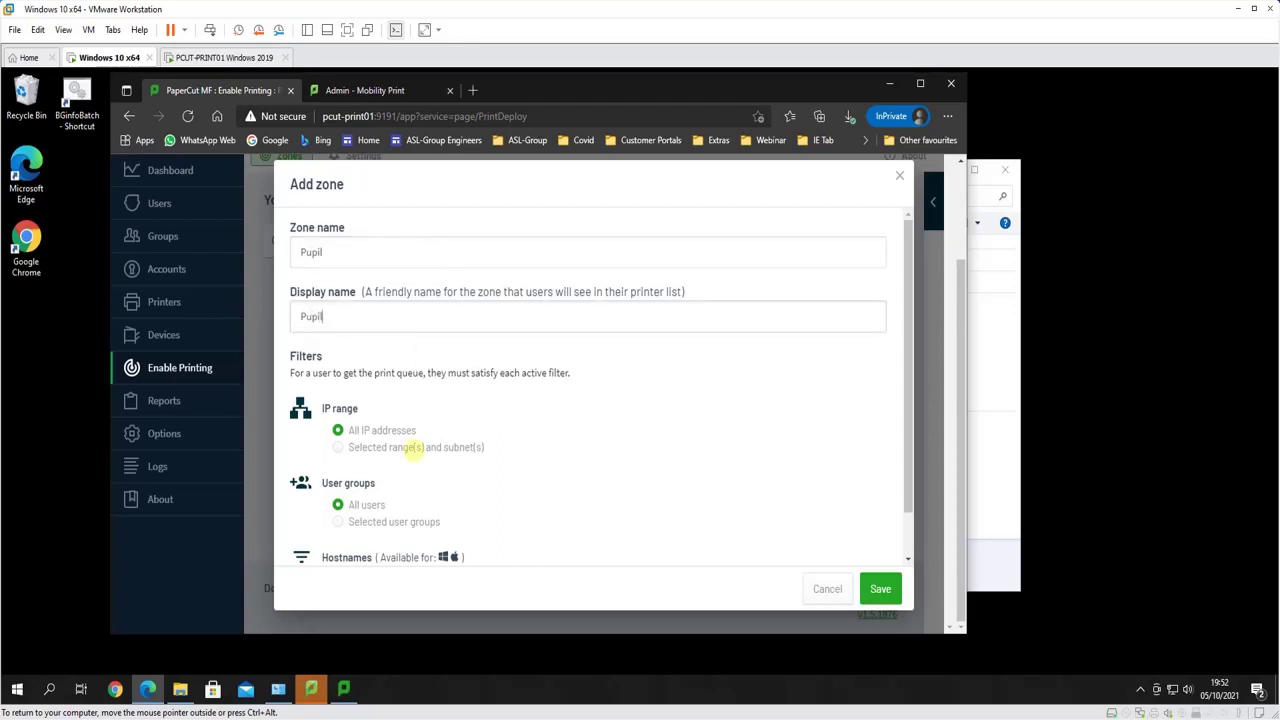
{"action": "left_click", "coordinate": [339, 521]}
{"action": "scroll", "coordinate": [500, 460], "scroll_direction": "down", "scroll_amount": 1}
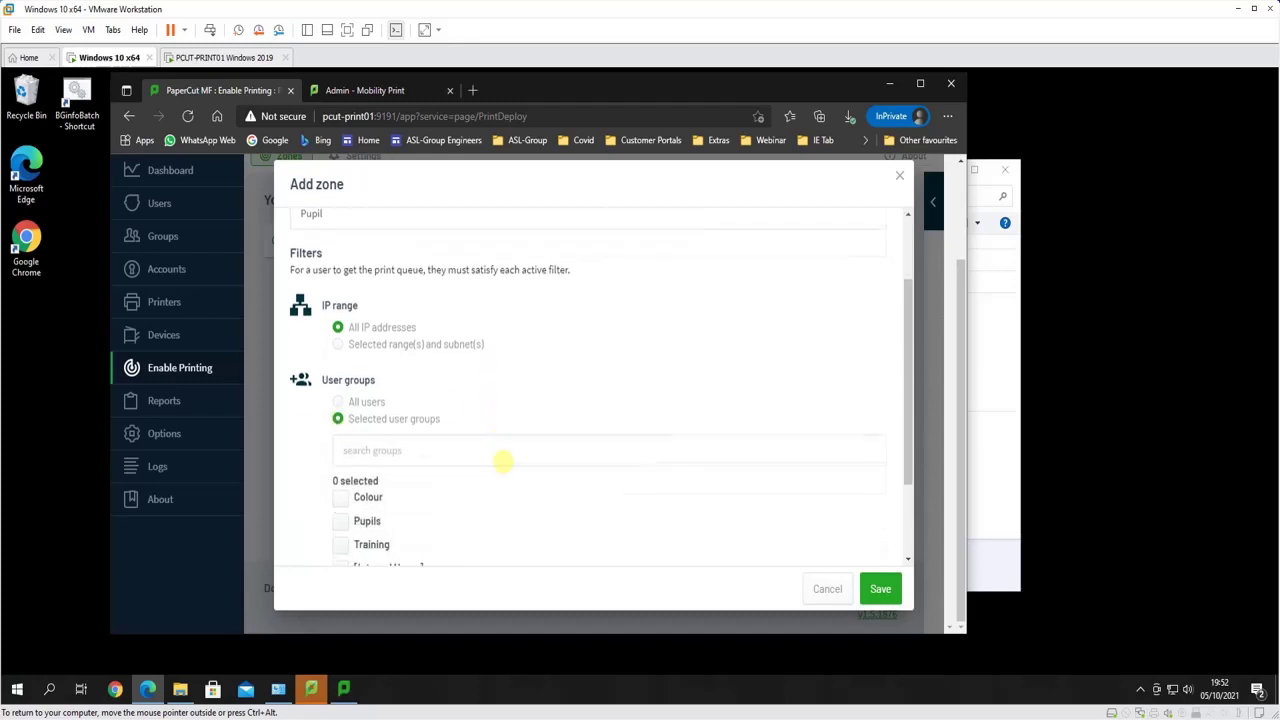
{"action": "scroll", "coordinate": [400, 425], "scroll_direction": "up", "scroll_amount": 2}
{"action": "scroll", "coordinate": [380, 430], "scroll_direction": "down", "scroll_amount": 4}
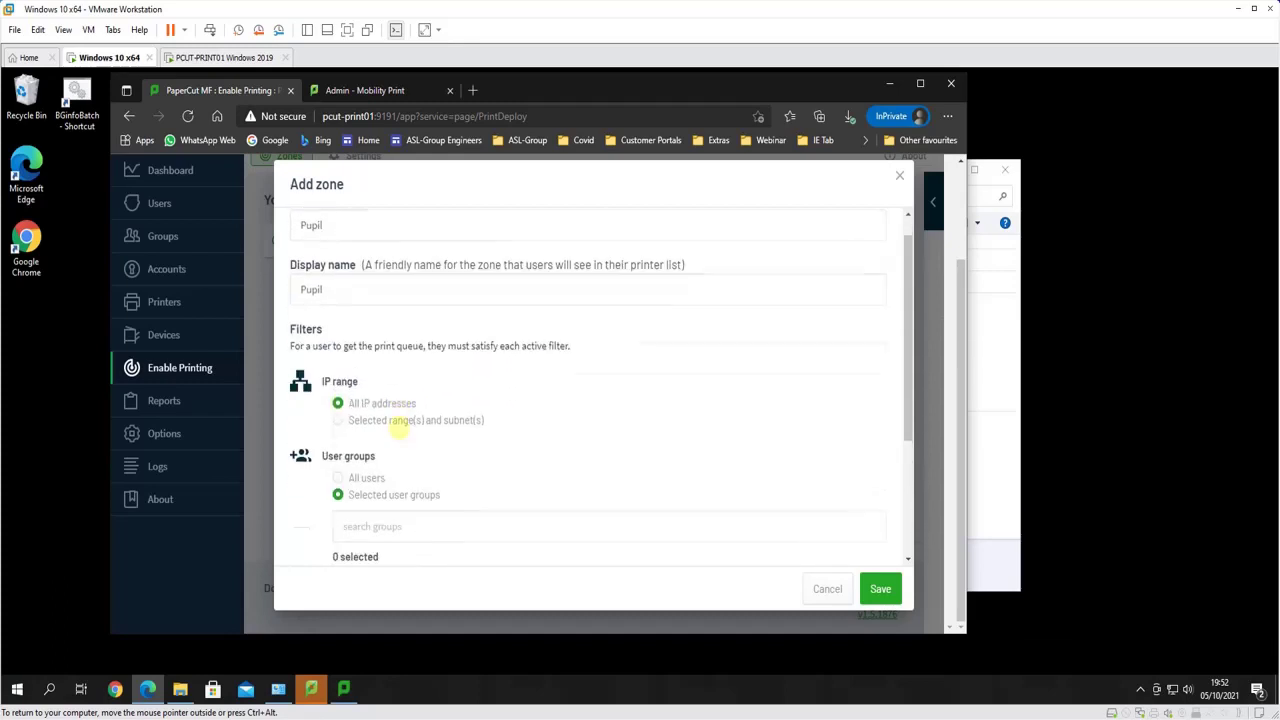
{"action": "left_click", "coordinate": [342, 409]}
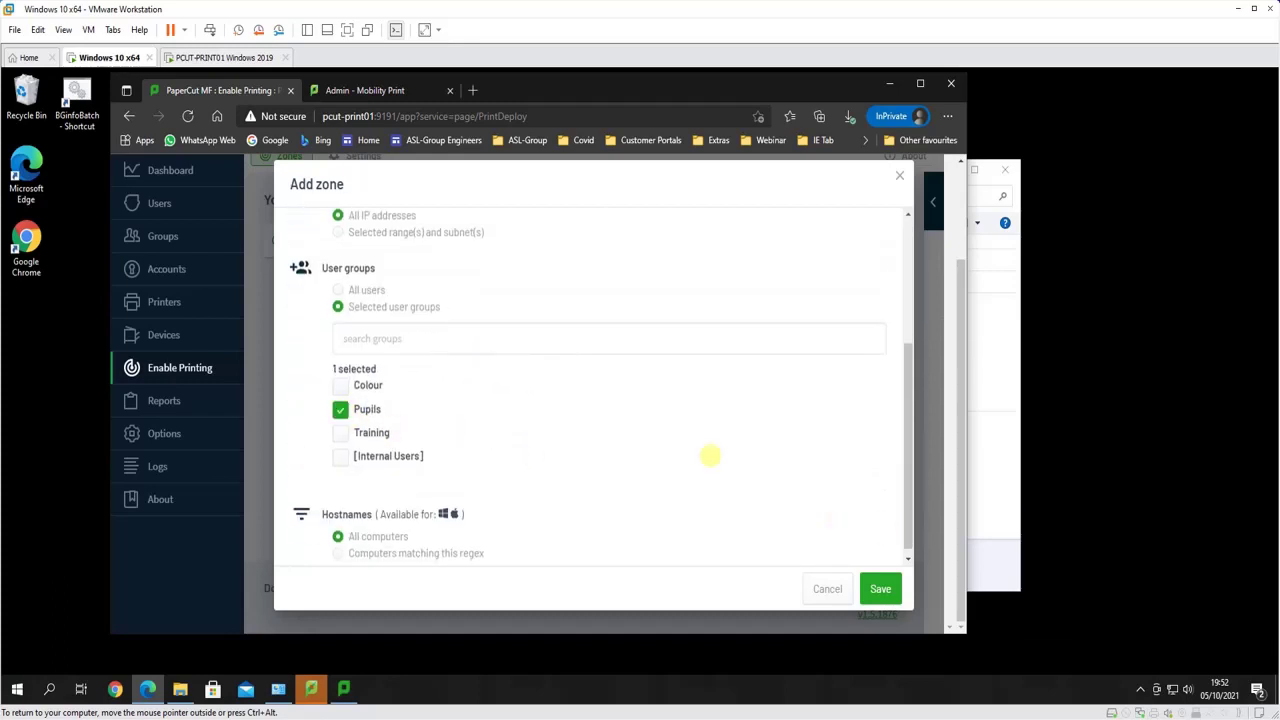
{"action": "scroll", "coordinate": [443, 334], "scroll_direction": "up", "scroll_amount": 3}
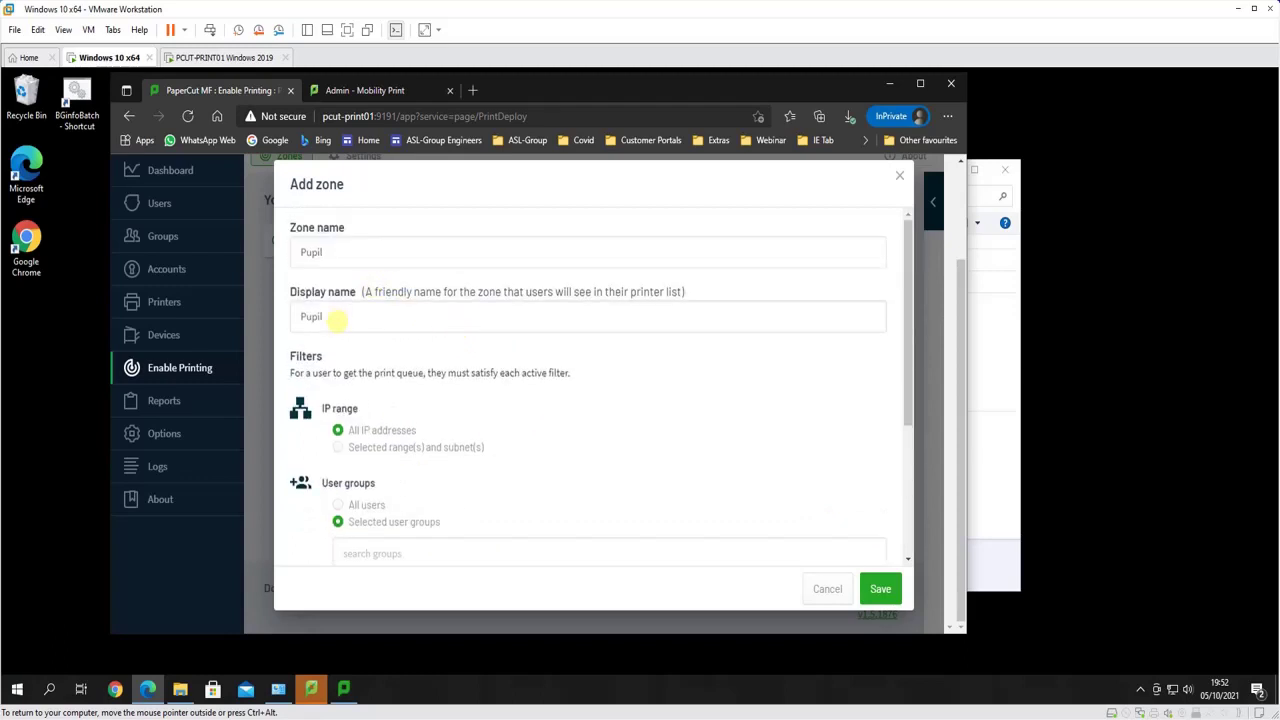
{"action": "type", "text": "s"}
{"action": "left_click", "coordinate": [347, 252]}
{"action": "type", "text": "s"}
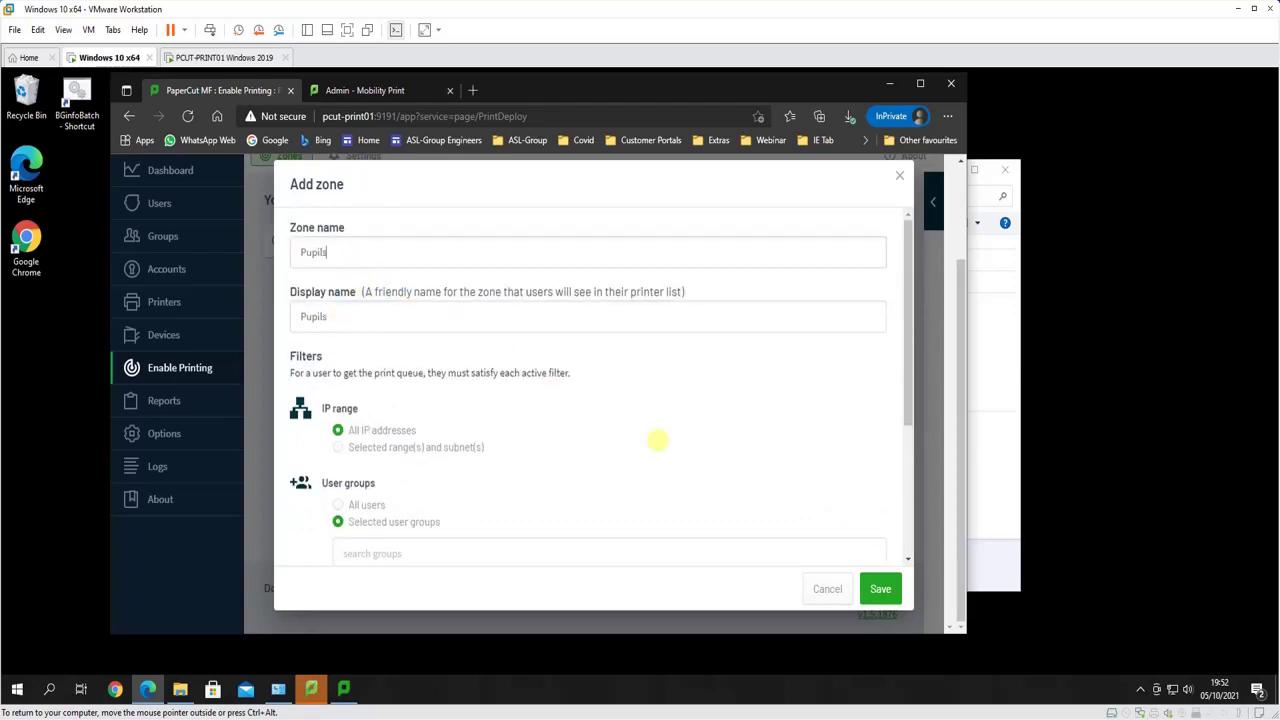
{"action": "left_click", "coordinate": [880, 588]}
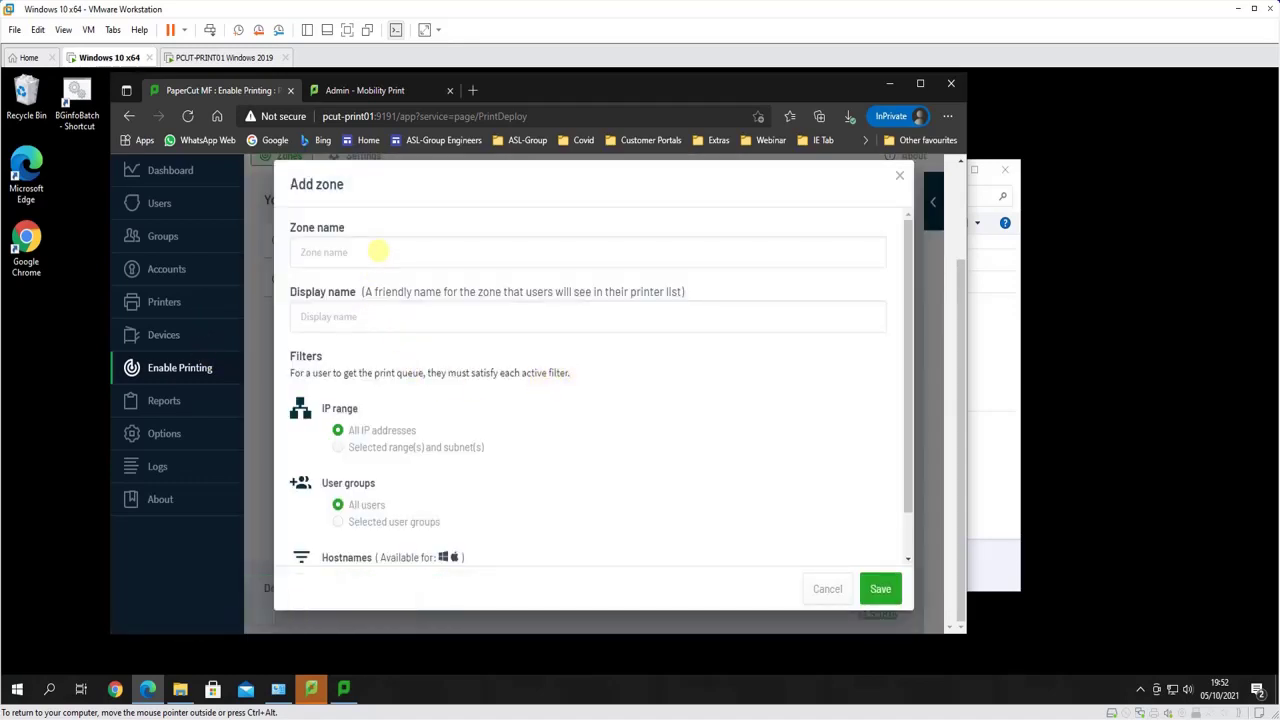
Add a Training zone restricted to the Training user group, then open its details
{"action": "left_click", "coordinate": [378, 252]}
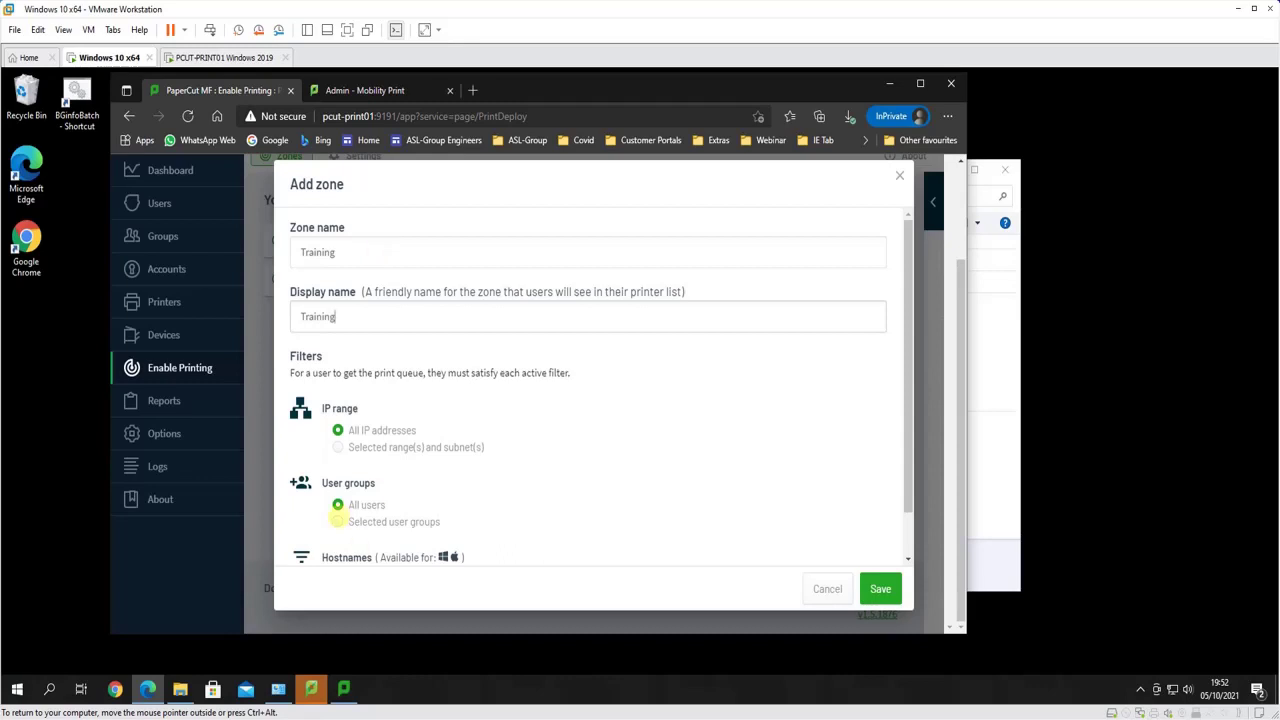
{"action": "left_click", "coordinate": [338, 521]}
{"action": "scroll", "coordinate": [470, 480], "scroll_direction": "down", "scroll_amount": 2}
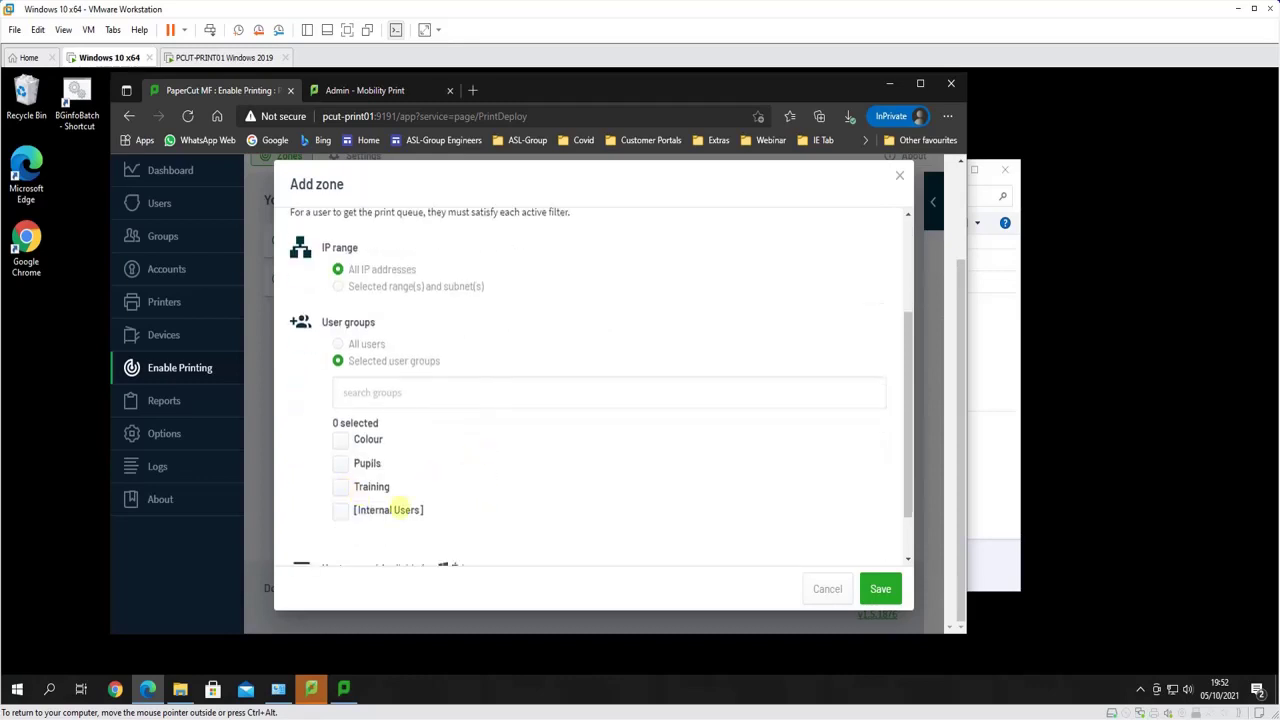
{"action": "left_click", "coordinate": [365, 487]}
{"action": "left_click", "coordinate": [880, 589]}
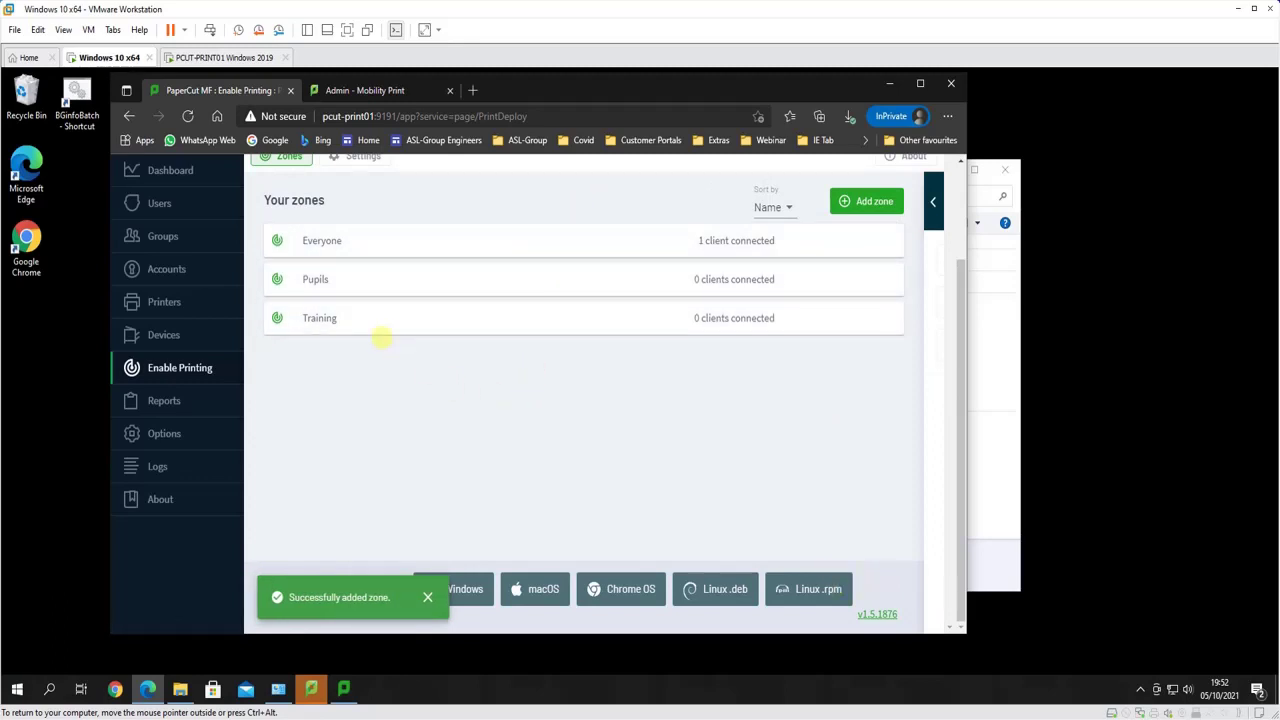
{"action": "left_click", "coordinate": [360, 318]}
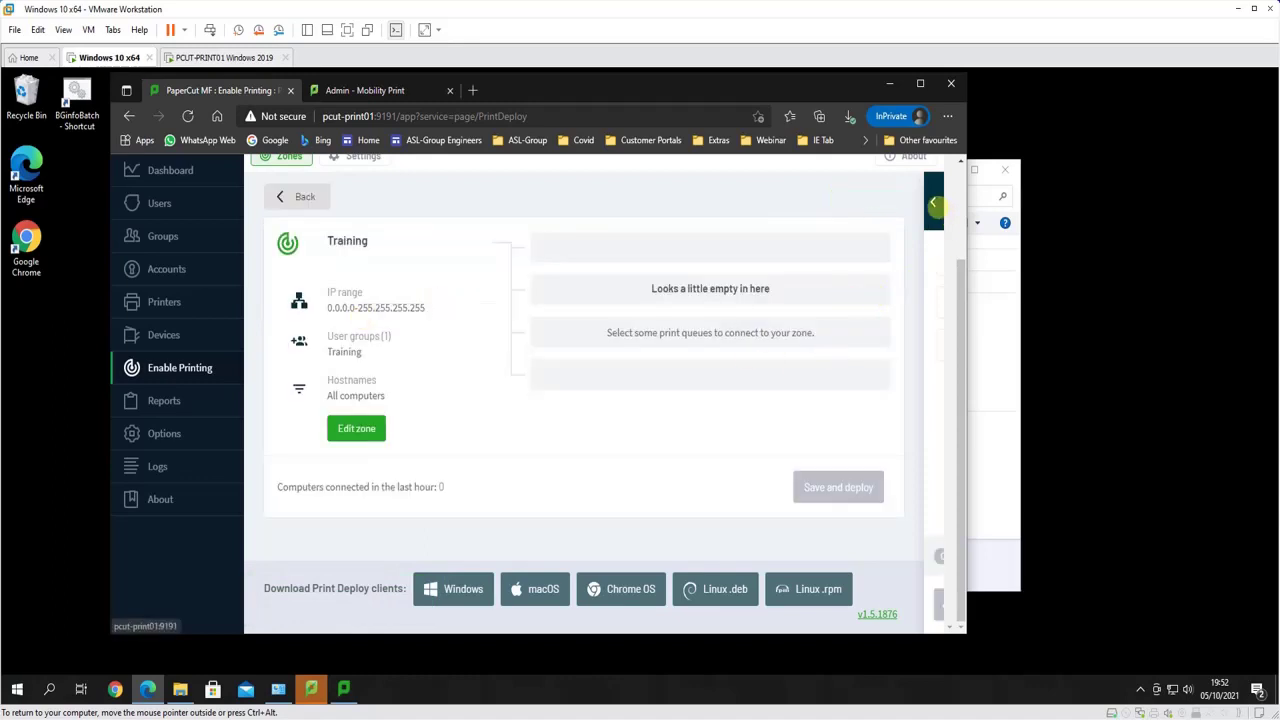
Connect the \\PCUT-PRINT01\FollowMe queue to the Training zone and deploy it
{"action": "left_click", "coordinate": [938, 210]}
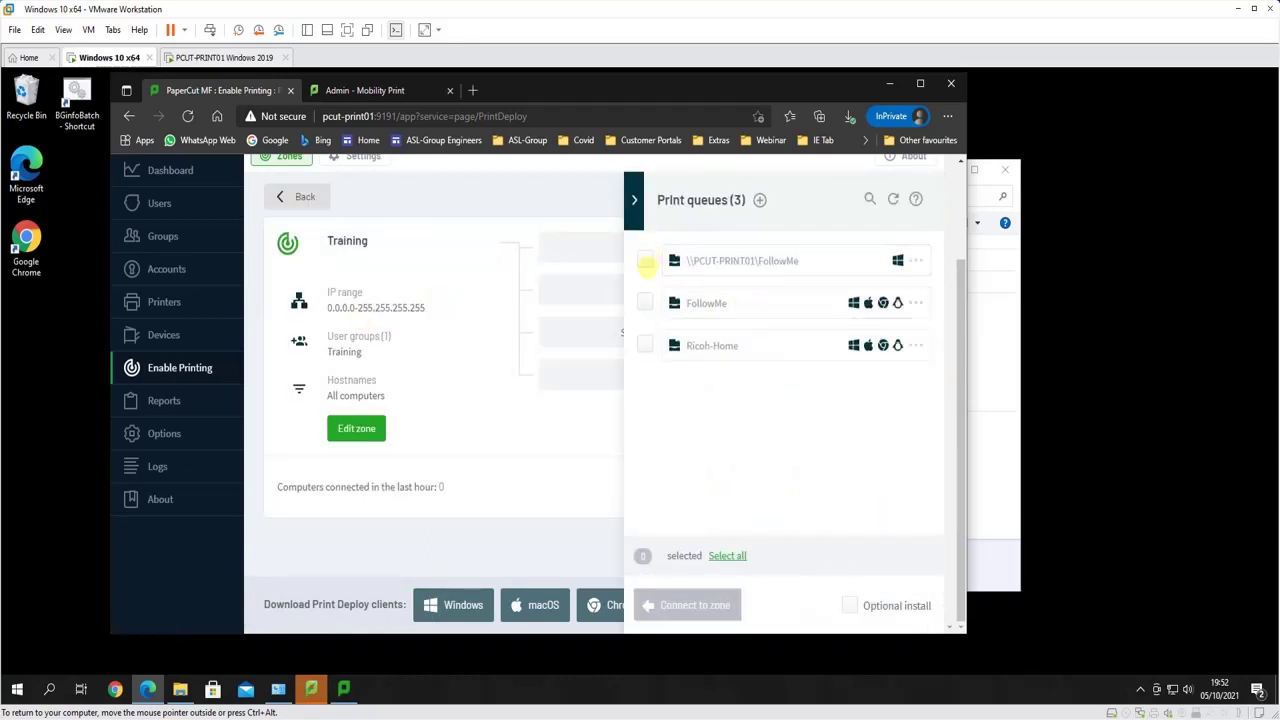
{"action": "left_click", "coordinate": [646, 262]}
{"action": "left_click", "coordinate": [690, 605]}
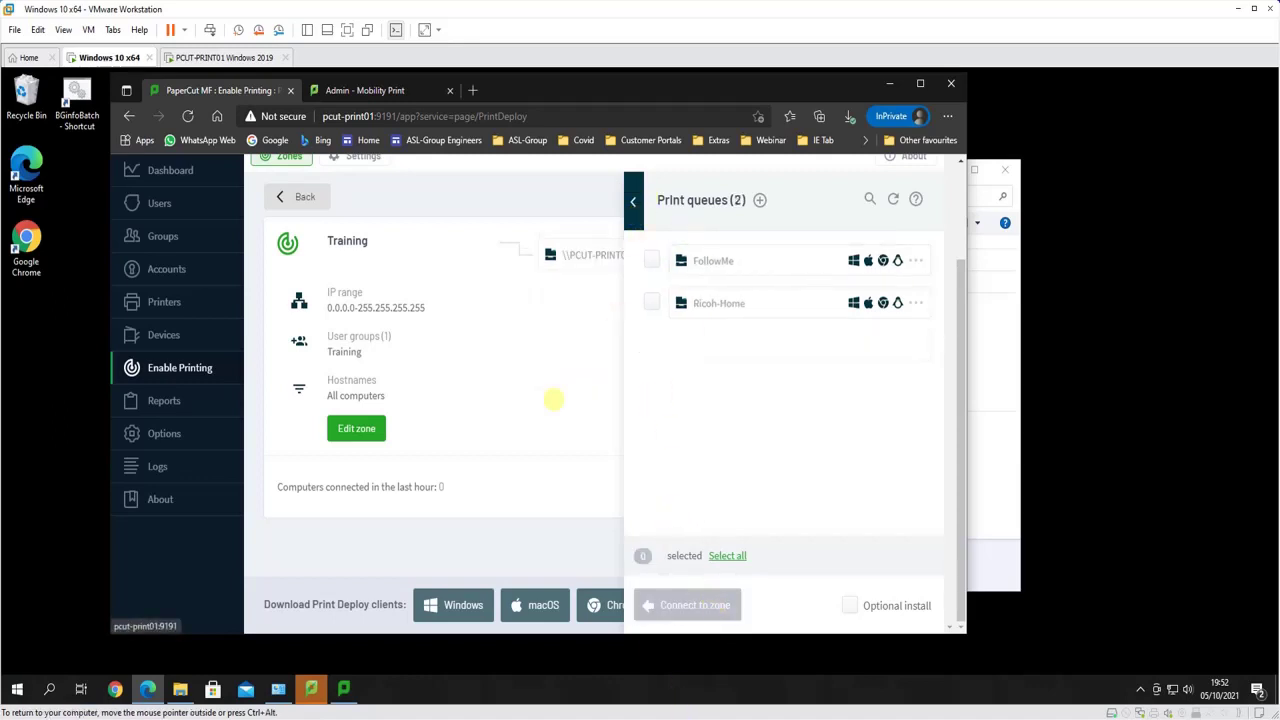
{"action": "left_click", "coordinate": [551, 400]}
{"action": "left_click", "coordinate": [834, 486]}
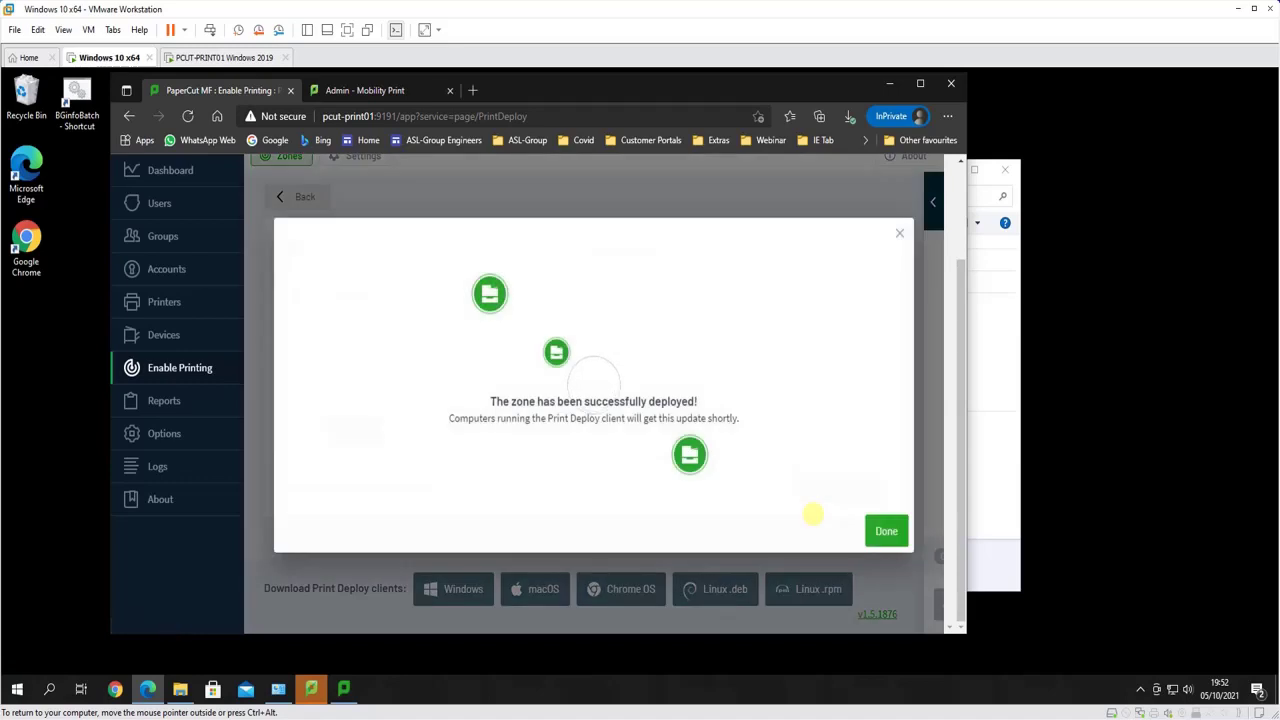
{"action": "left_click", "coordinate": [883, 531]}
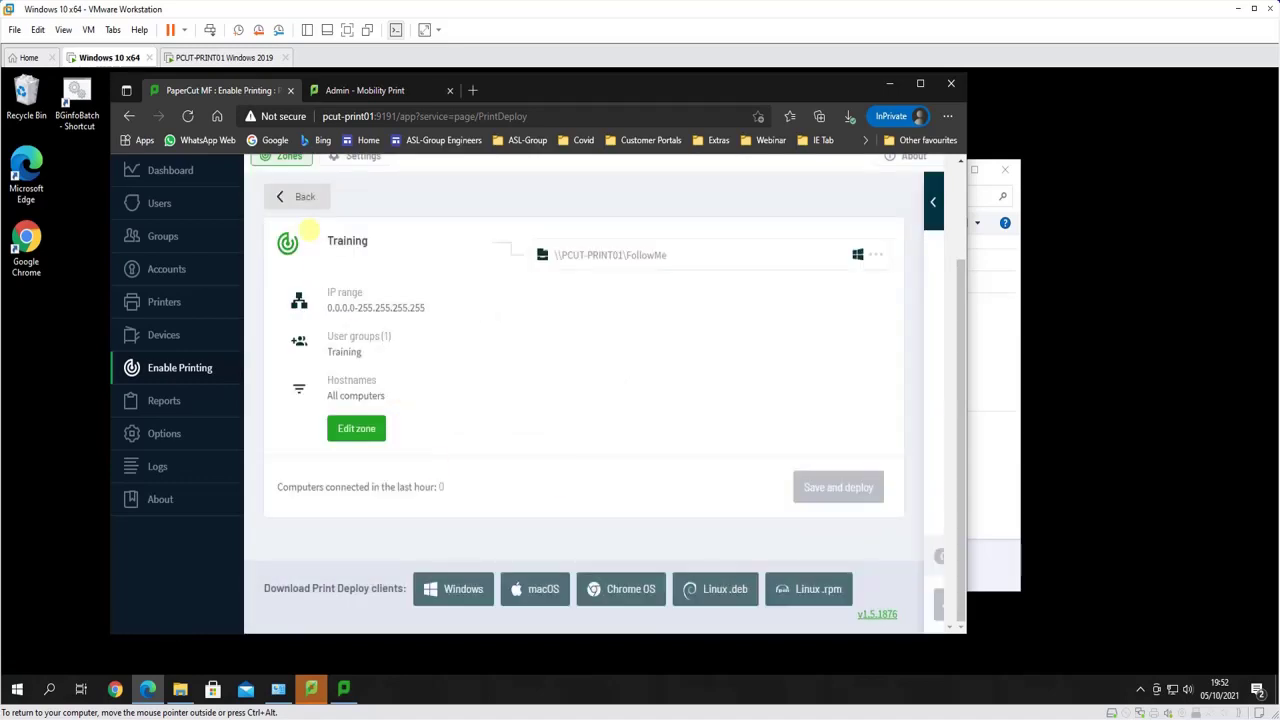
{"action": "left_click", "coordinate": [296, 196]}
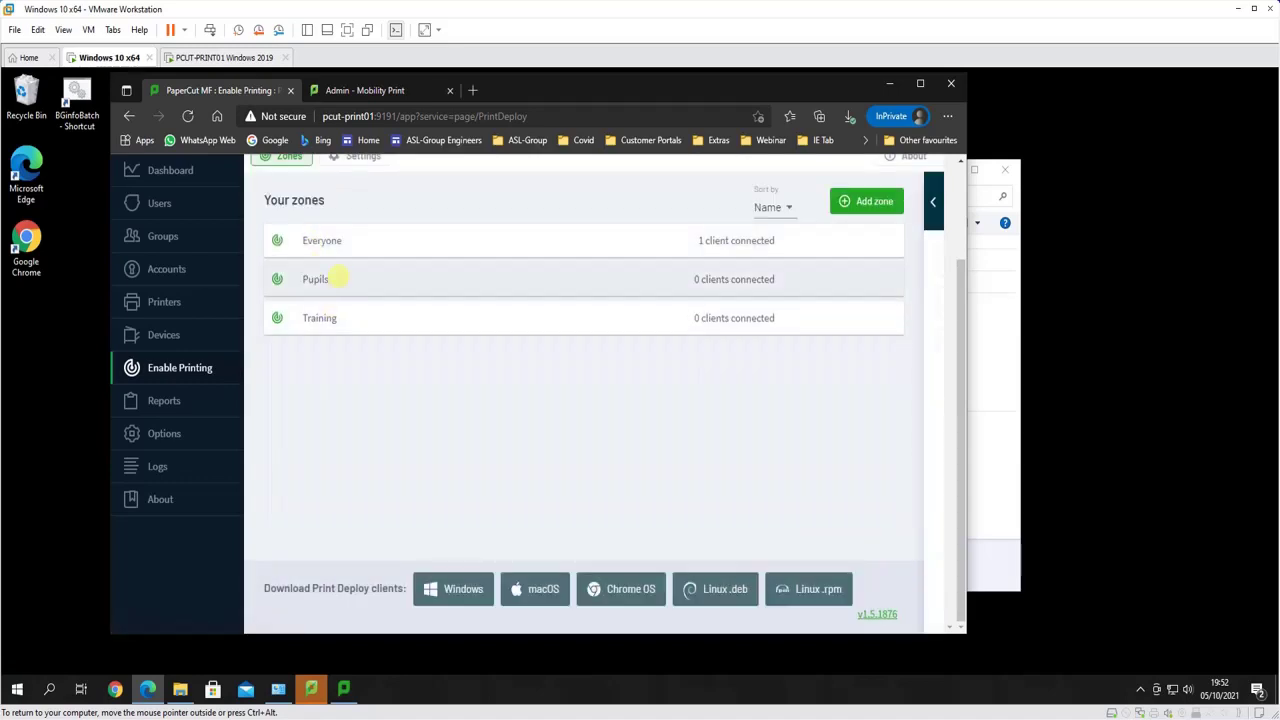
Connect the Ricoh-Home queue to the Pupils zone, then save and deploy the zone
{"action": "left_click", "coordinate": [337, 279]}
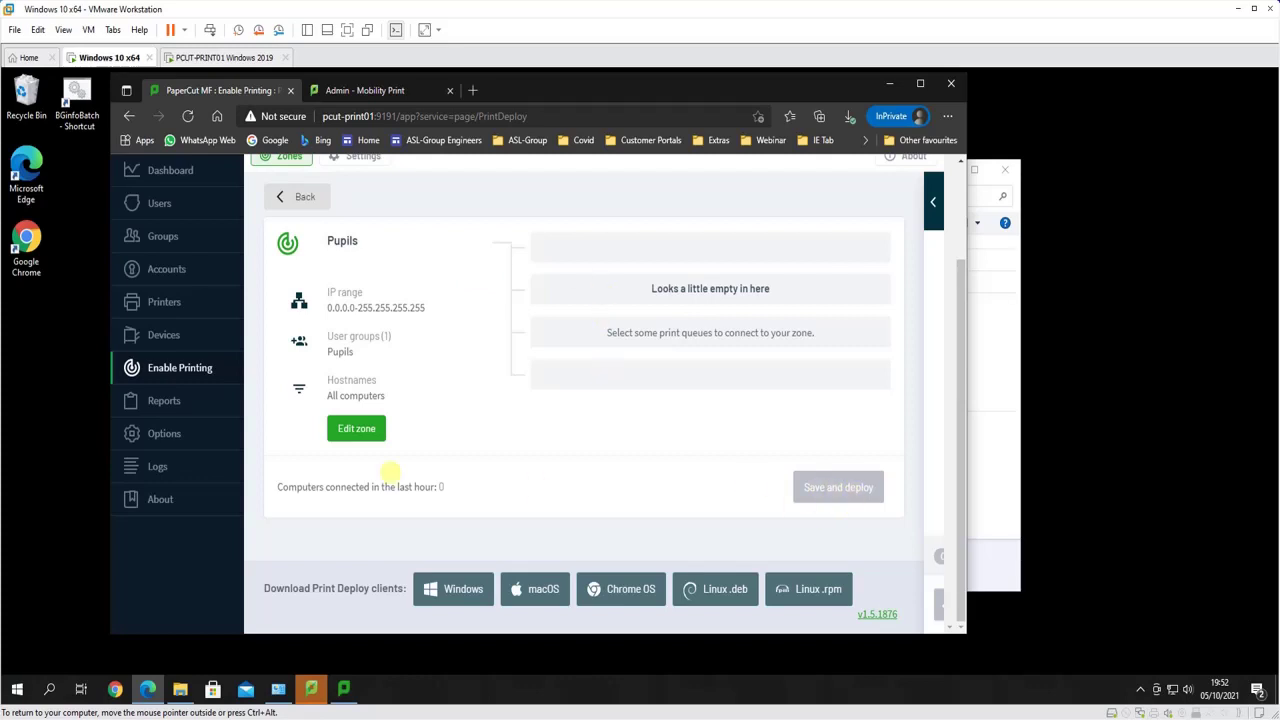
{"action": "left_click", "coordinate": [933, 198]}
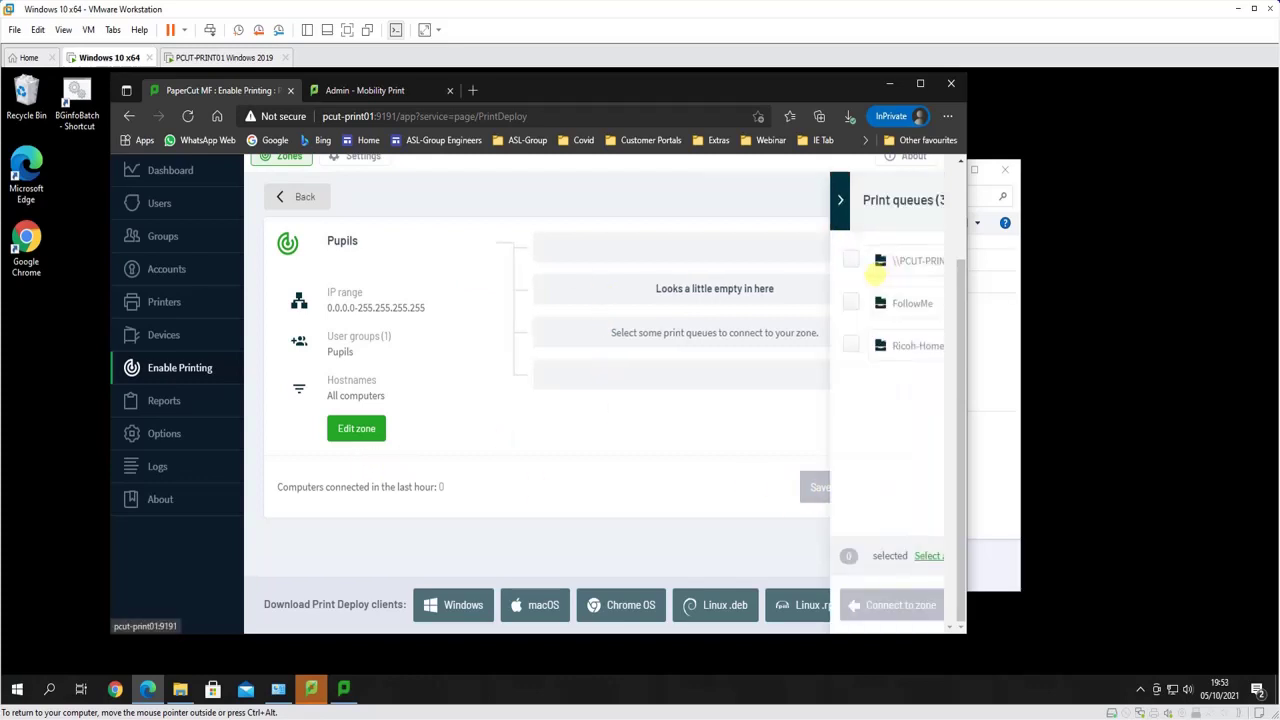
{"action": "left_click", "coordinate": [645, 344]}
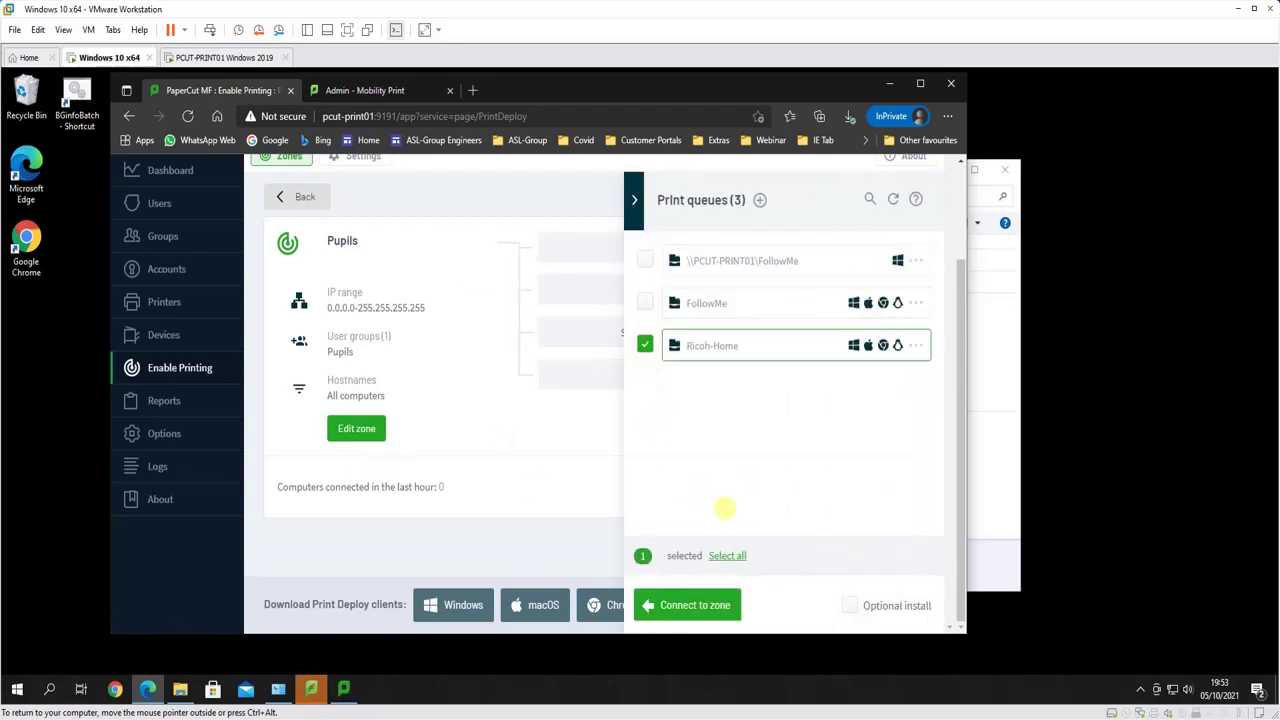
{"action": "left_click", "coordinate": [700, 605]}
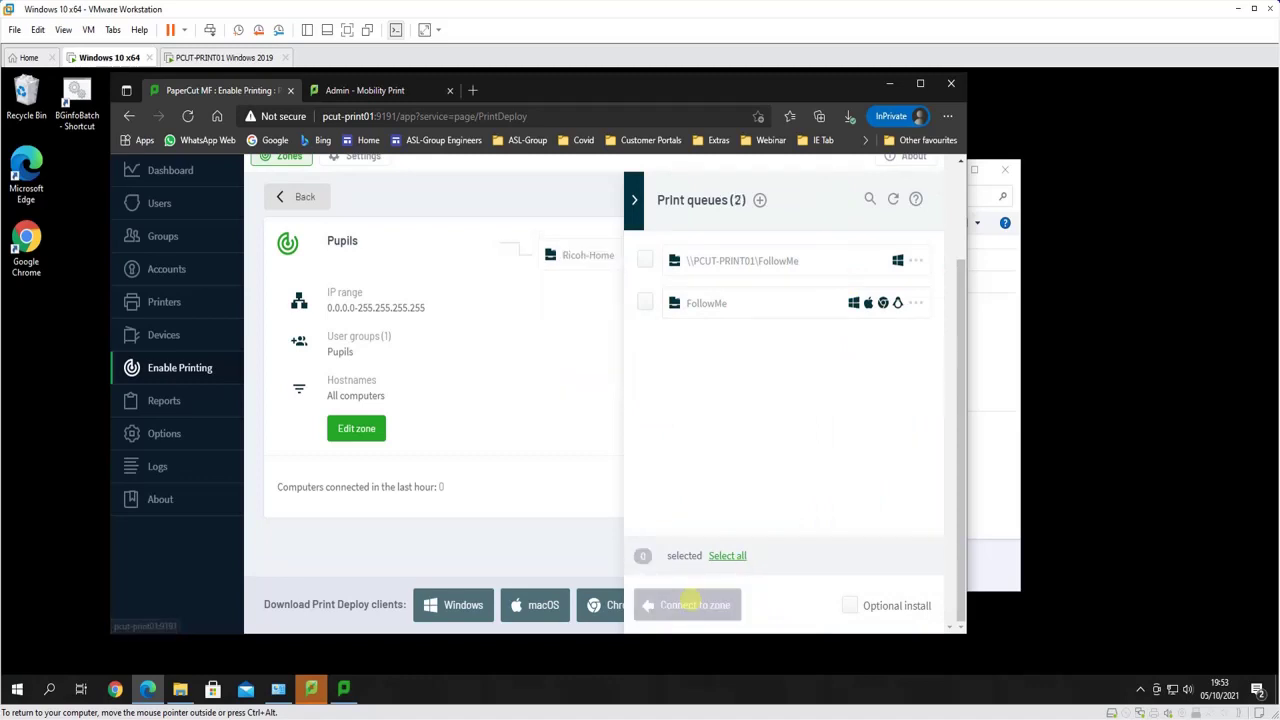
{"action": "left_click", "coordinate": [820, 484]}
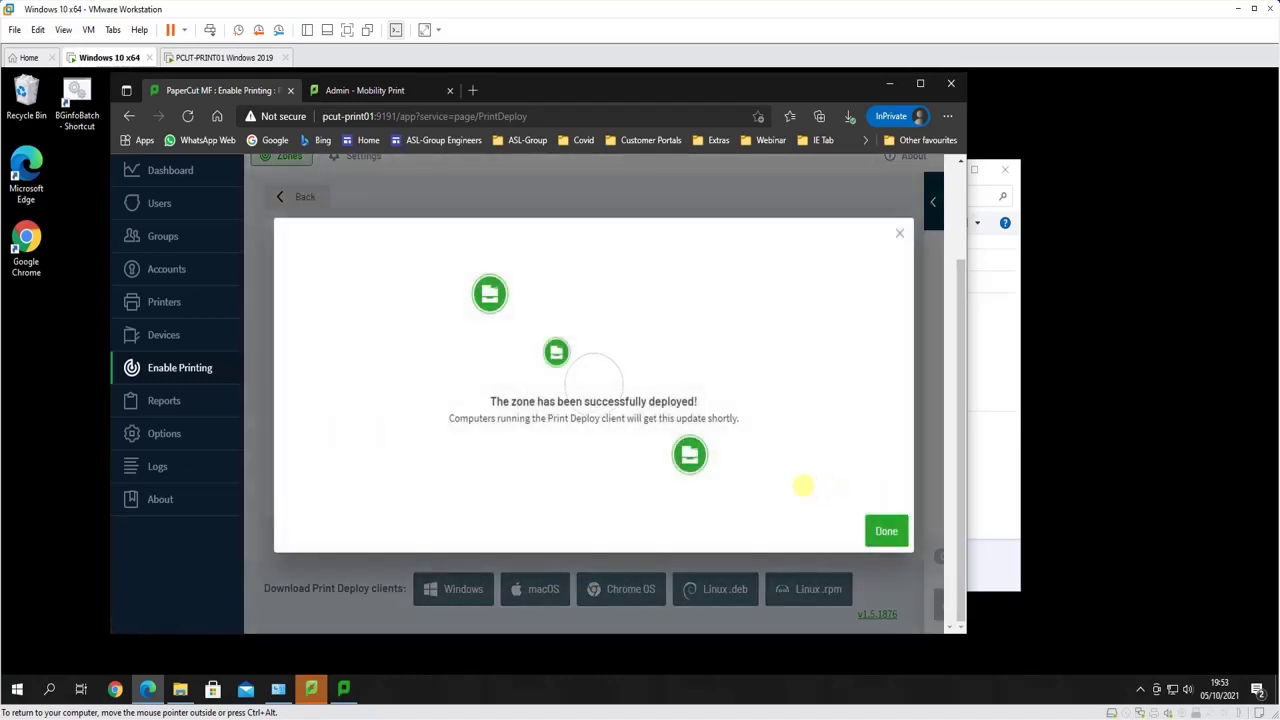
{"action": "left_click", "coordinate": [886, 531]}
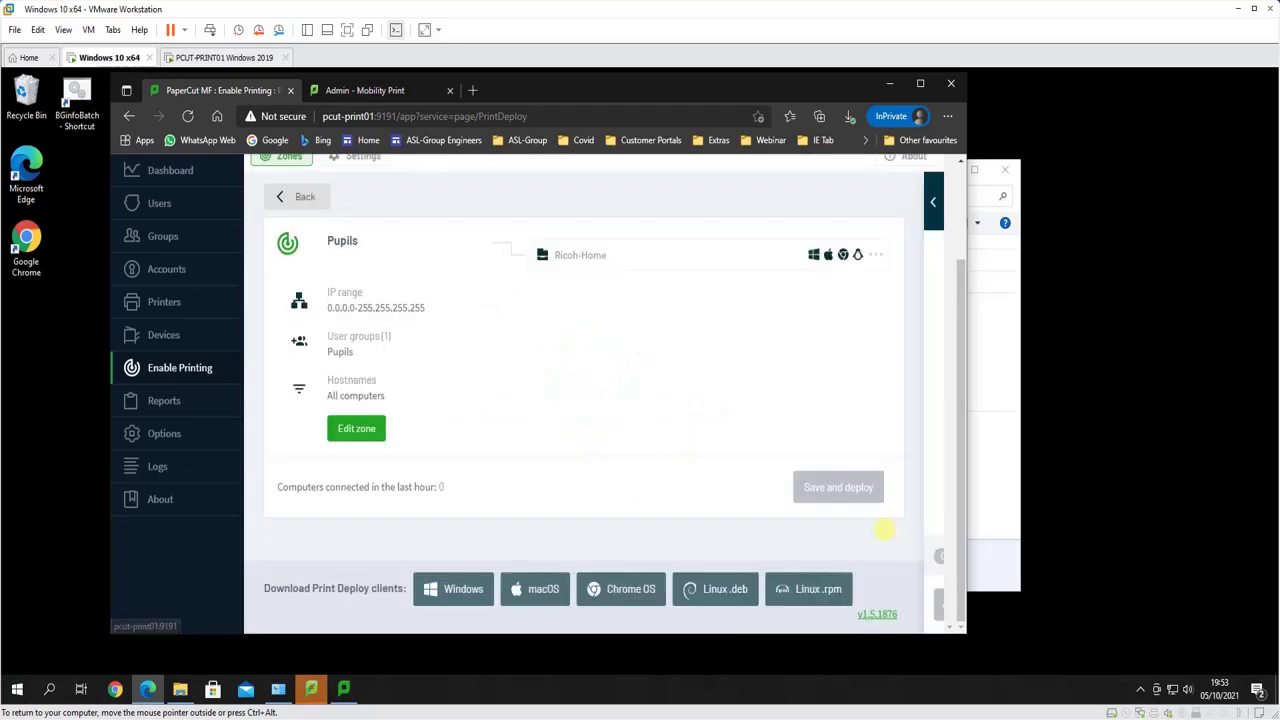
Refresh the Print Deploy client's printer list so the FollowMe queue gets installed
{"action": "left_click", "coordinate": [345, 688]}
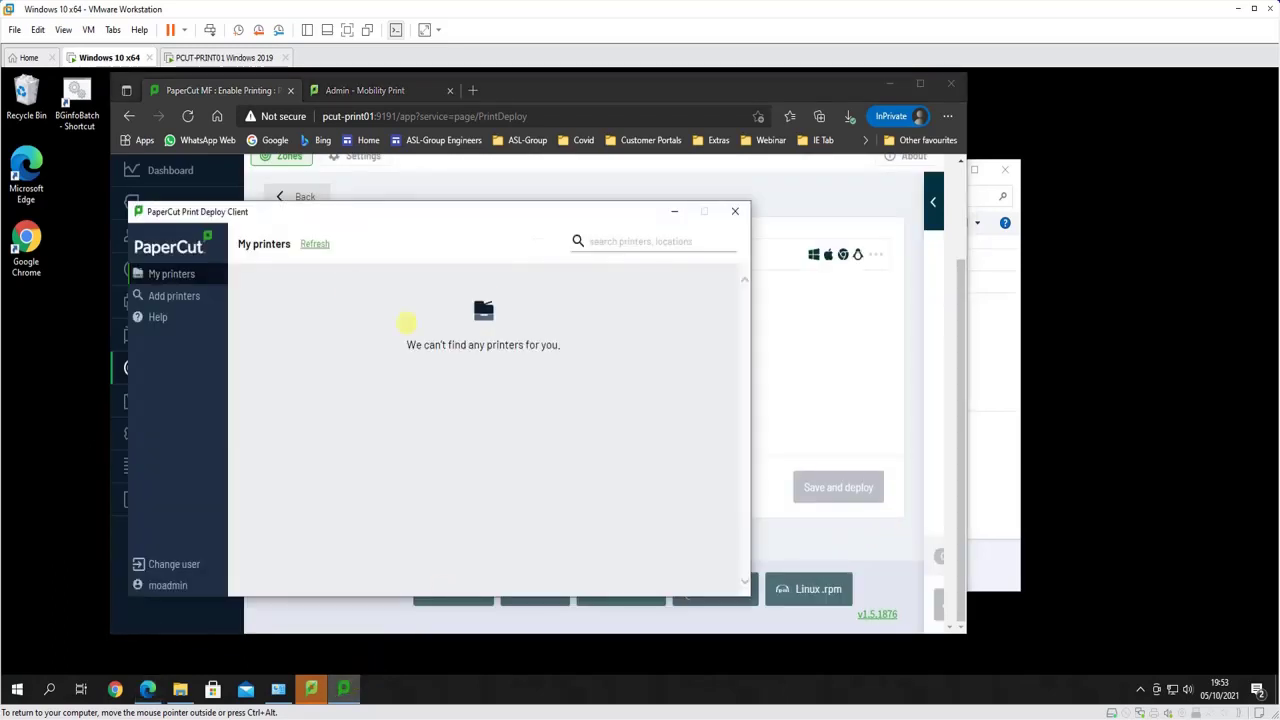
{"action": "left_click", "coordinate": [884, 82]}
{"action": "left_click", "coordinate": [889, 83]}
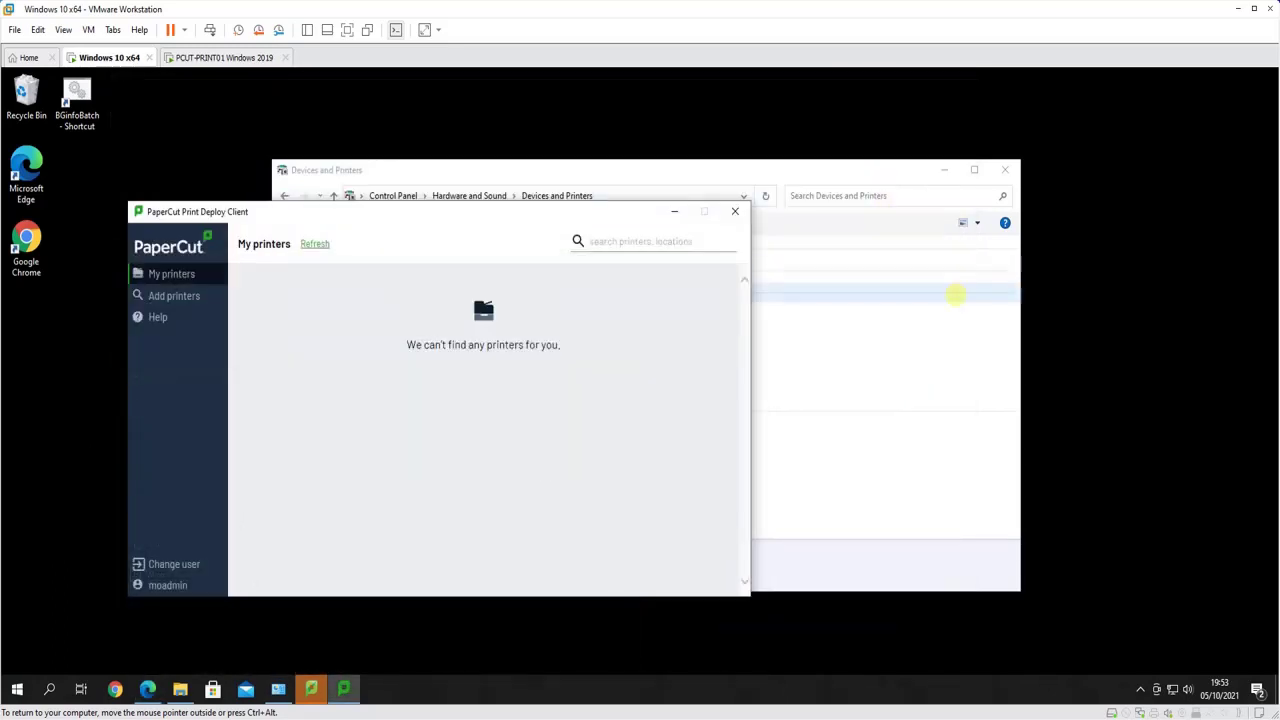
{"action": "left_click", "coordinate": [800, 174]}
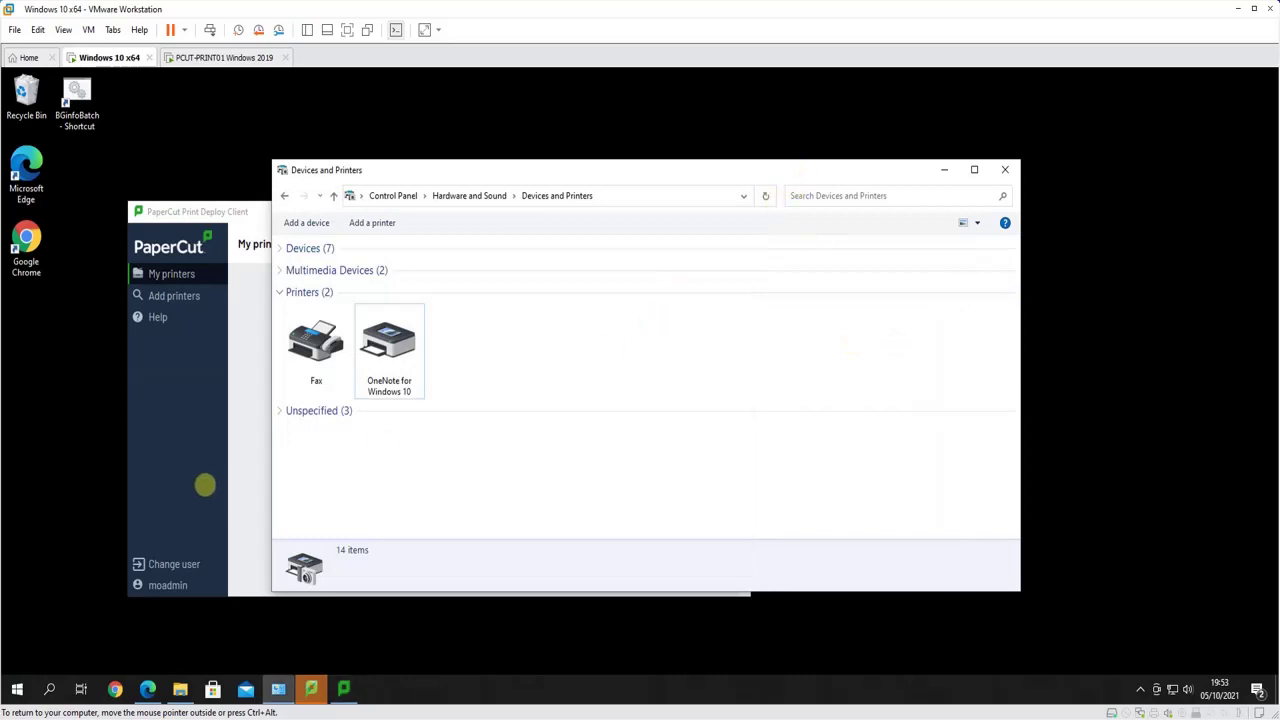
{"action": "left_click", "coordinate": [220, 481]}
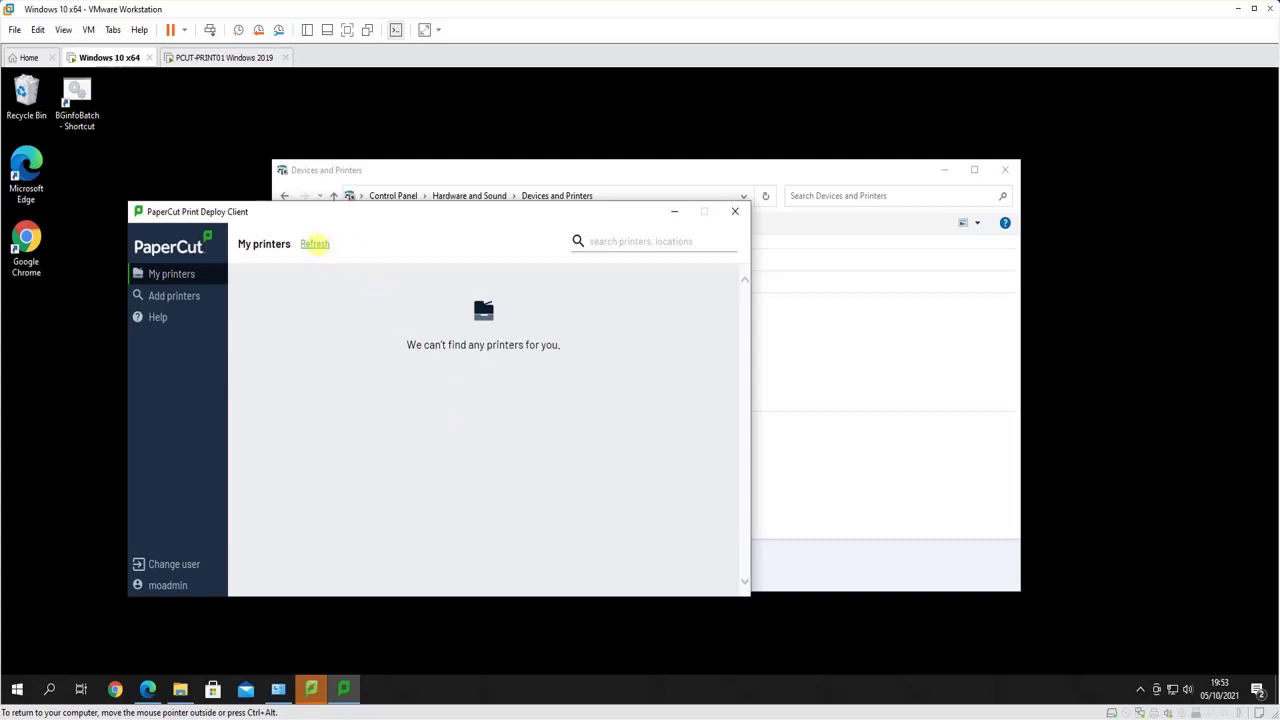
{"action": "left_click", "coordinate": [315, 243]}
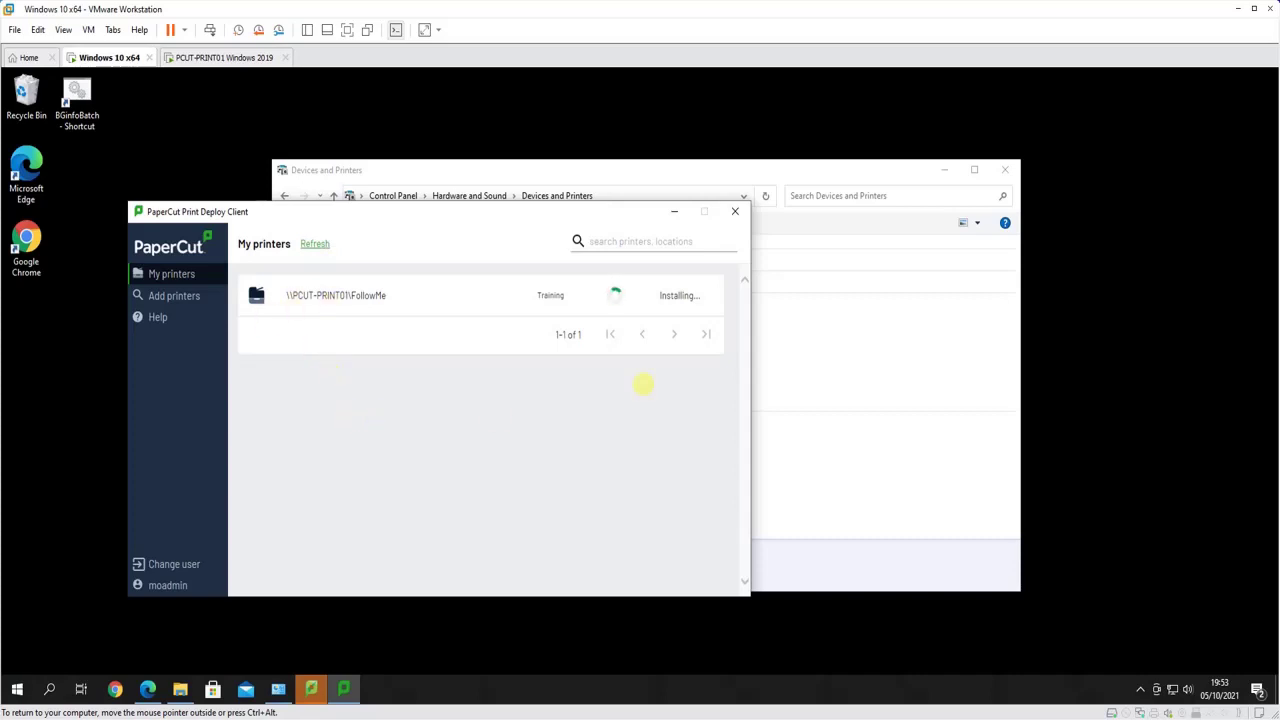
Confirm FollowMe on PCUT-PRINT01 appears in Devices and Printers as the third printer
{"action": "left_click", "coordinate": [868, 171]}
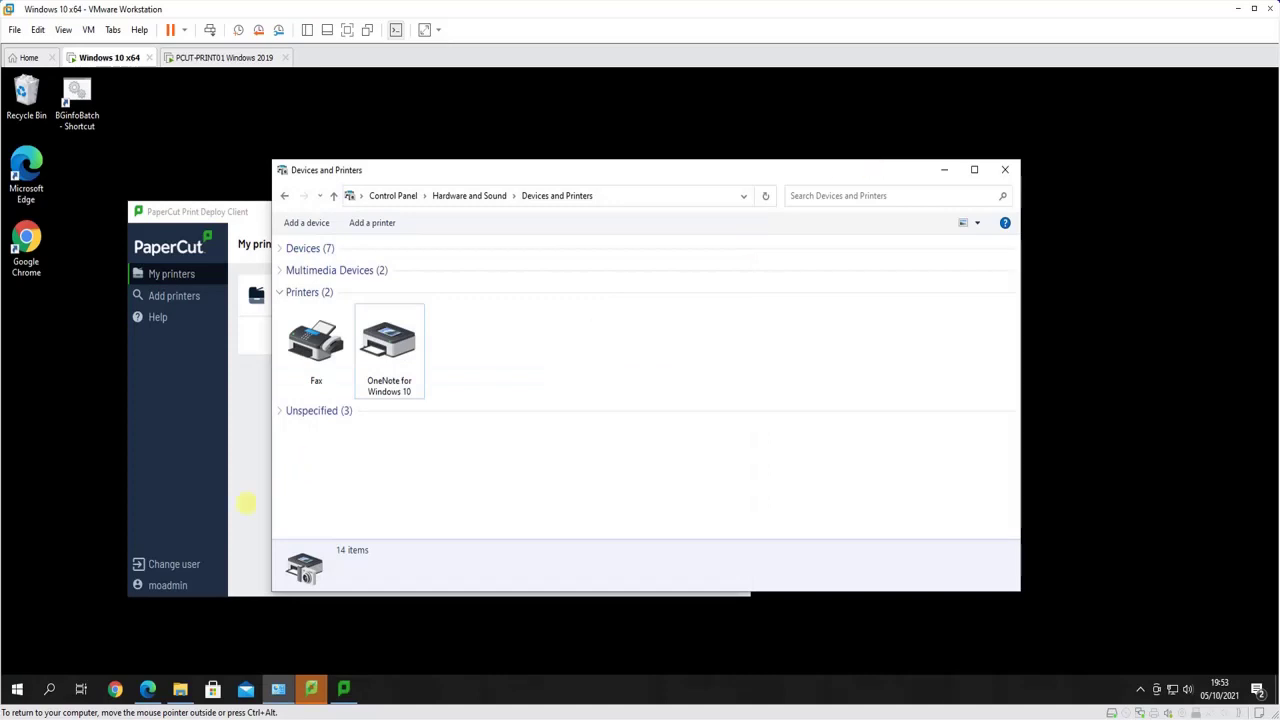
{"action": "left_click", "coordinate": [247, 504]}
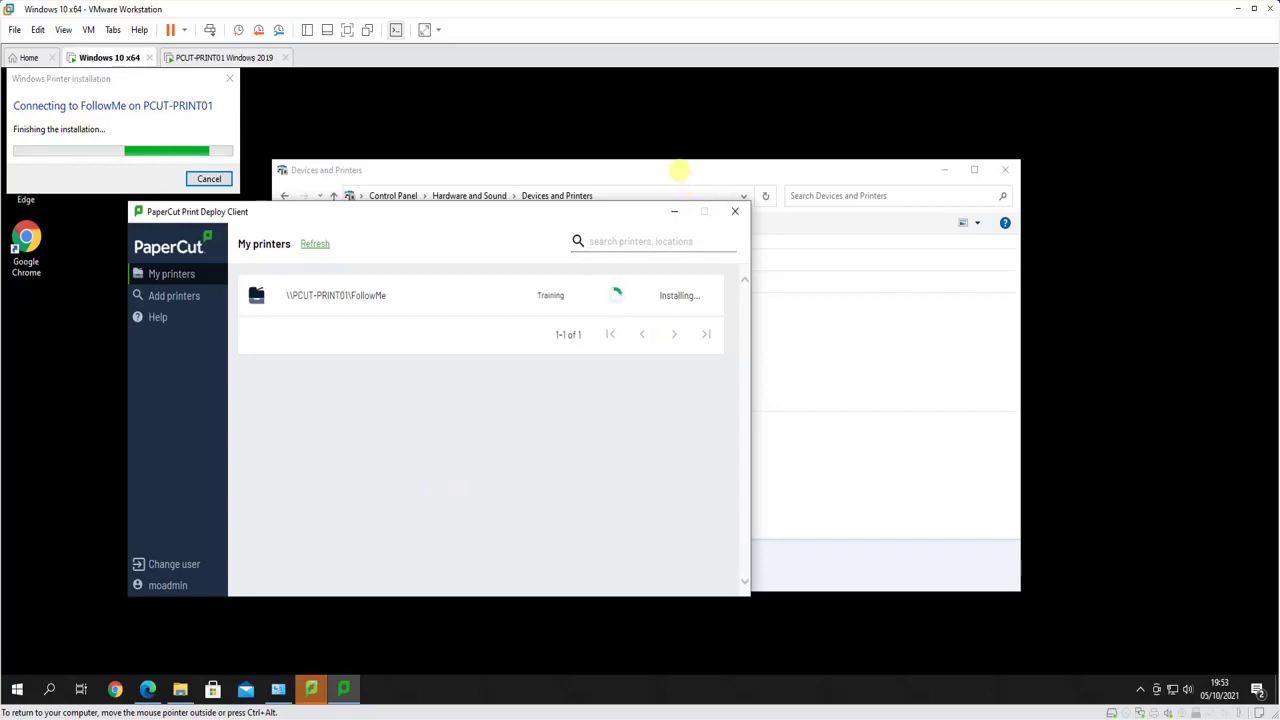
{"action": "left_click", "coordinate": [679, 171]}
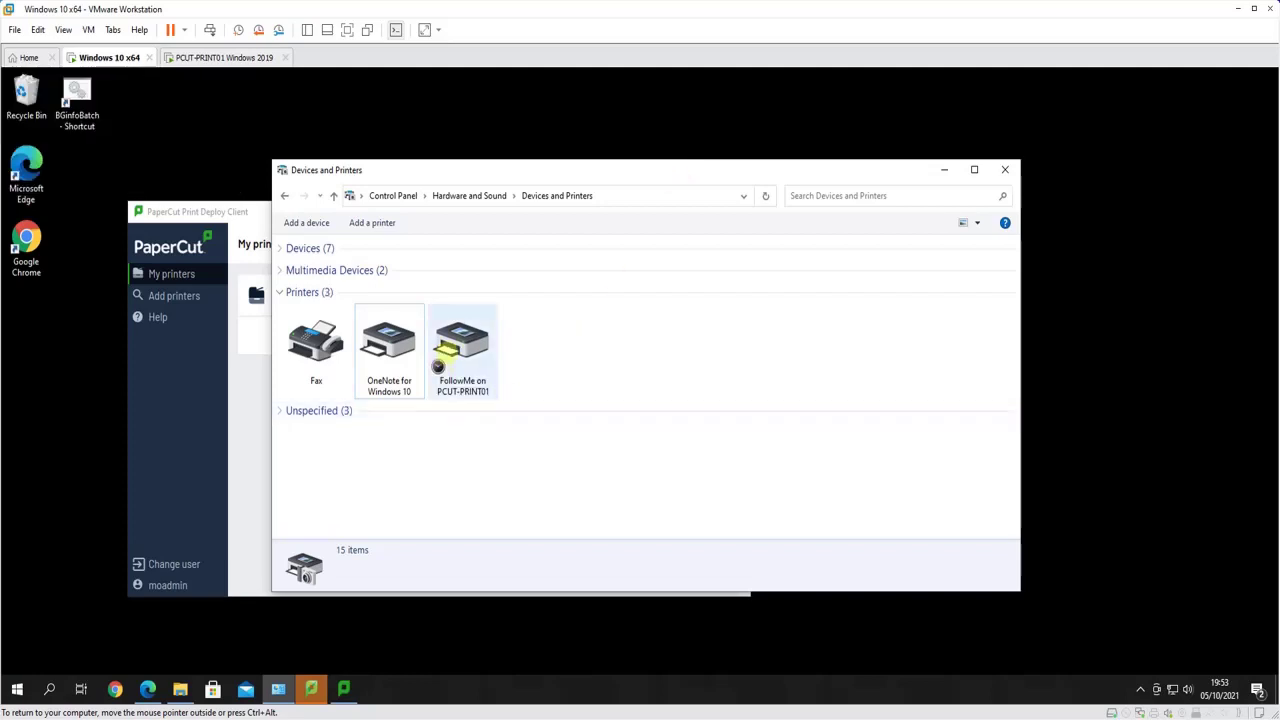
{"action": "left_click", "coordinate": [445, 348]}
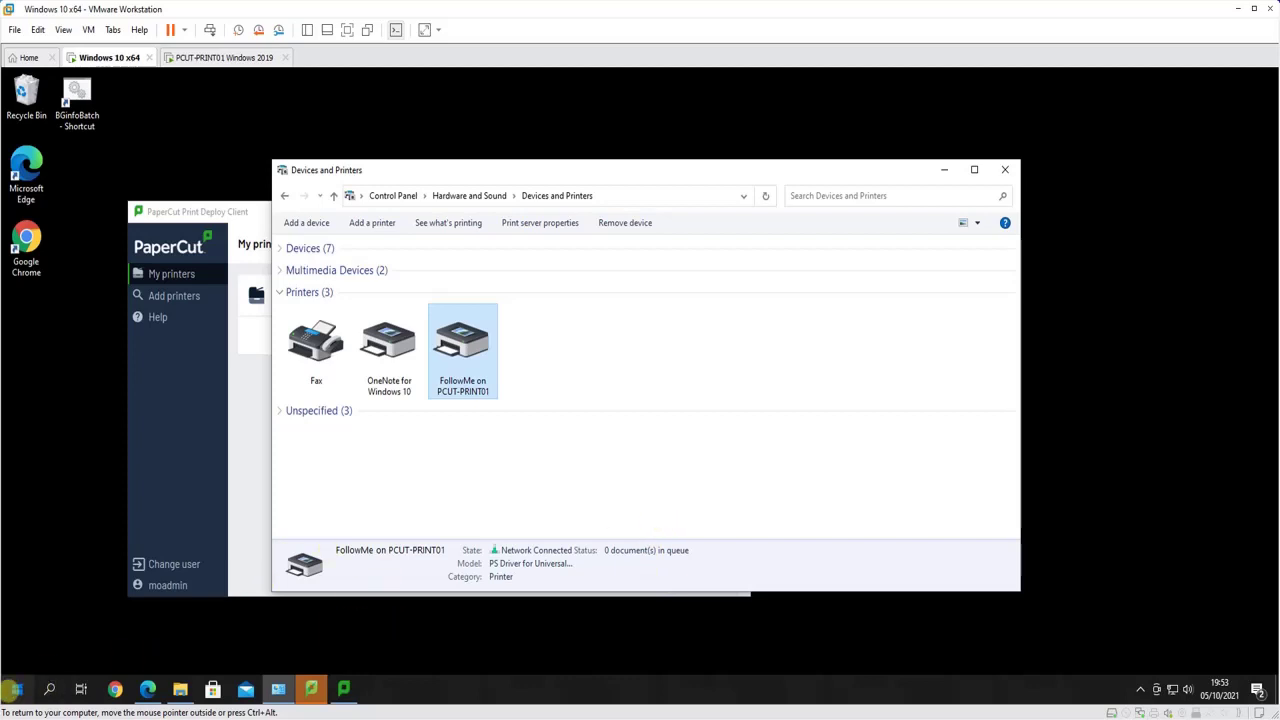
Sign out of the admin account from the Start menu
{"action": "left_click", "coordinate": [14, 689]}
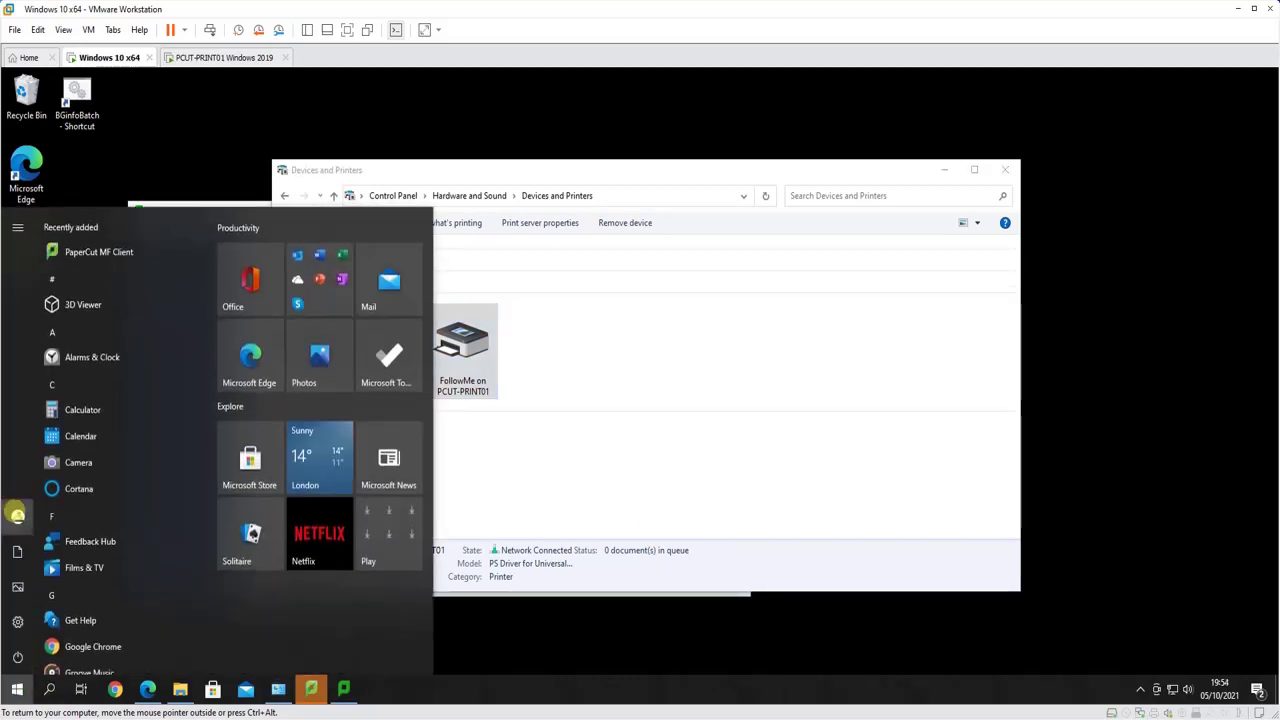
{"action": "mouse_move", "coordinate": [17, 515]}
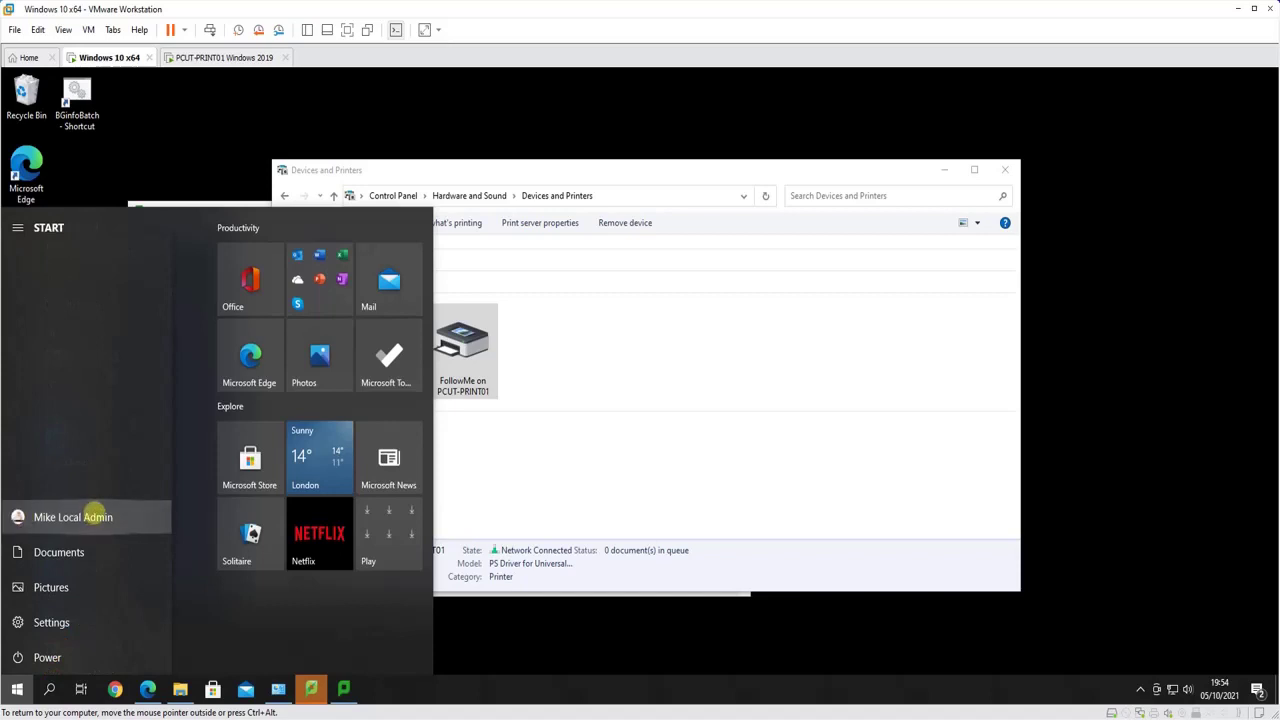
{"action": "left_click", "coordinate": [651, 467]}
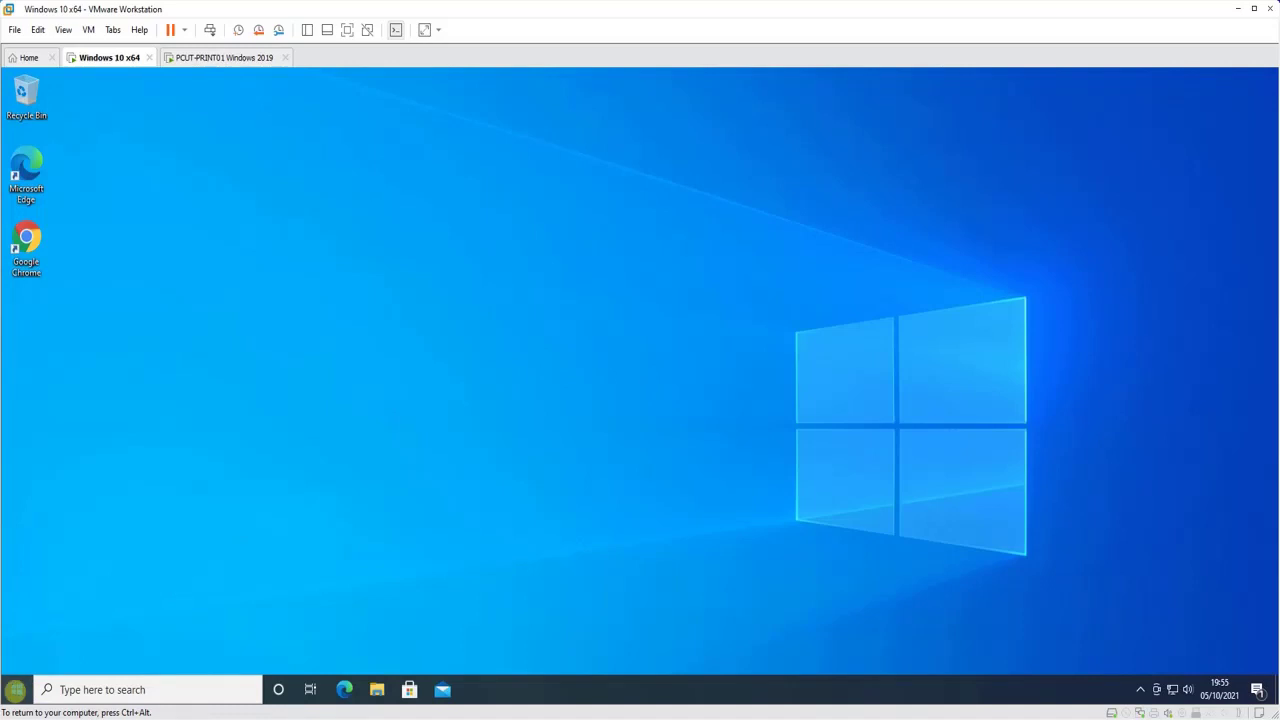
On the test user's clean desktop, open a new File Explorer window
{"action": "left_click", "coordinate": [15, 689]}
{"action": "mouse_move", "coordinate": [17, 517]}
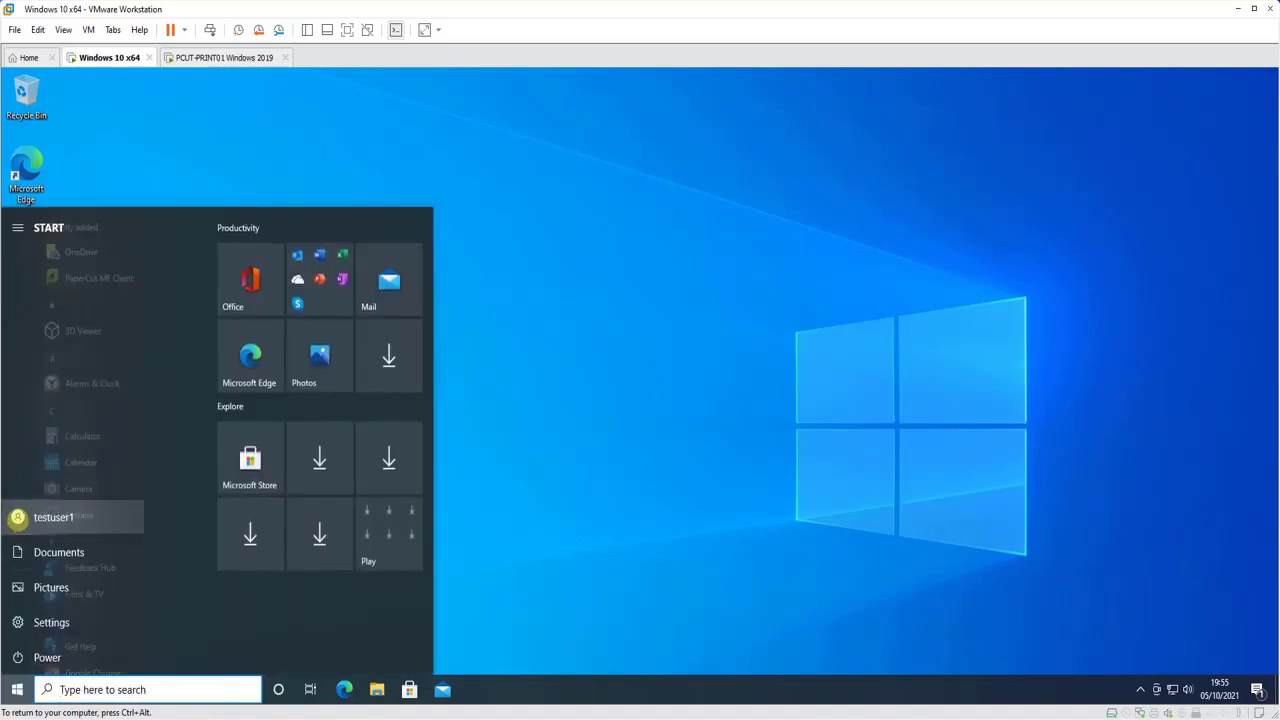
{"action": "left_click", "coordinate": [745, 434]}
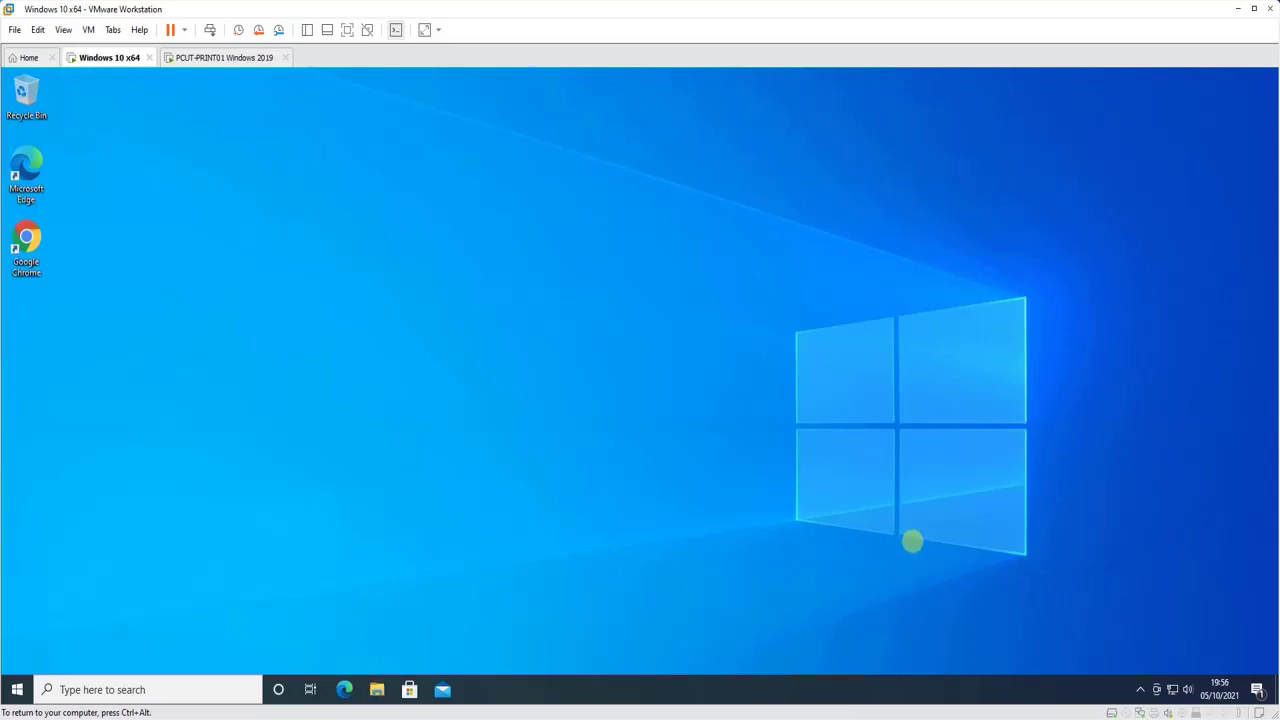
{"action": "key", "text": "super+e"}
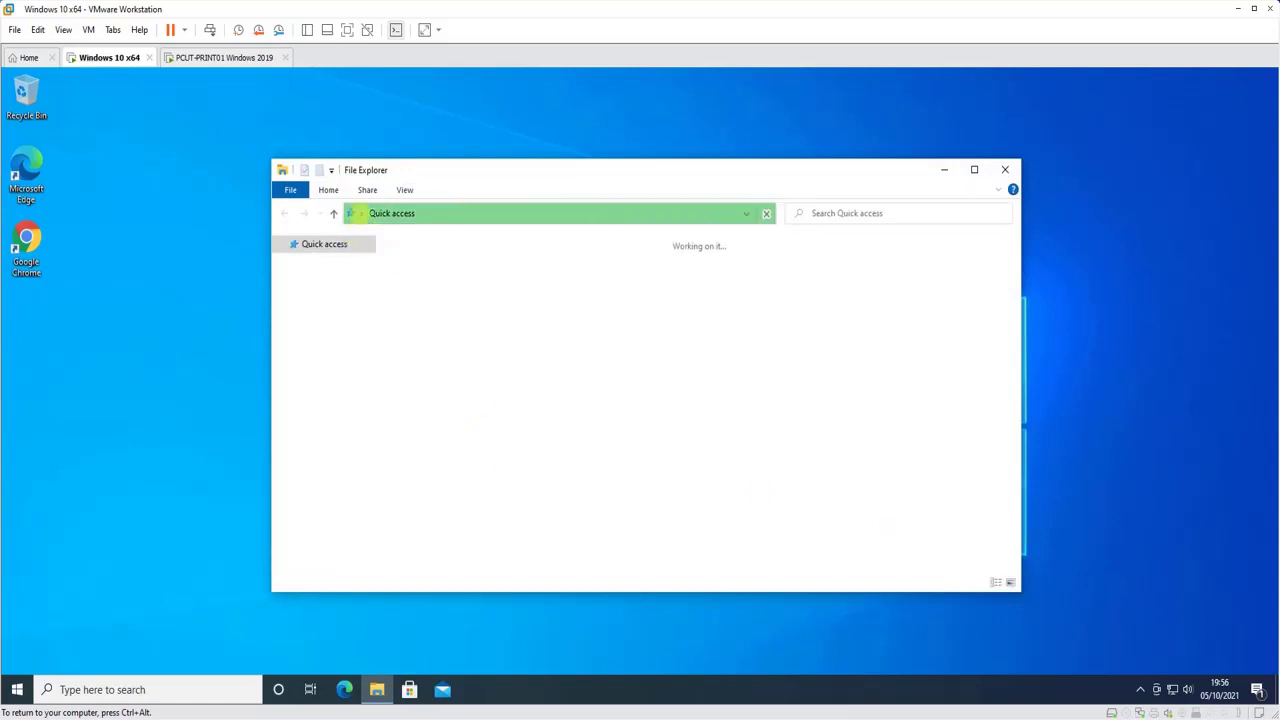
Reach Devices and Printers through Control Panel, select Ricoh-Home, and reveal the tray PaperCut balance
{"action": "left_click", "coordinate": [360, 215]}
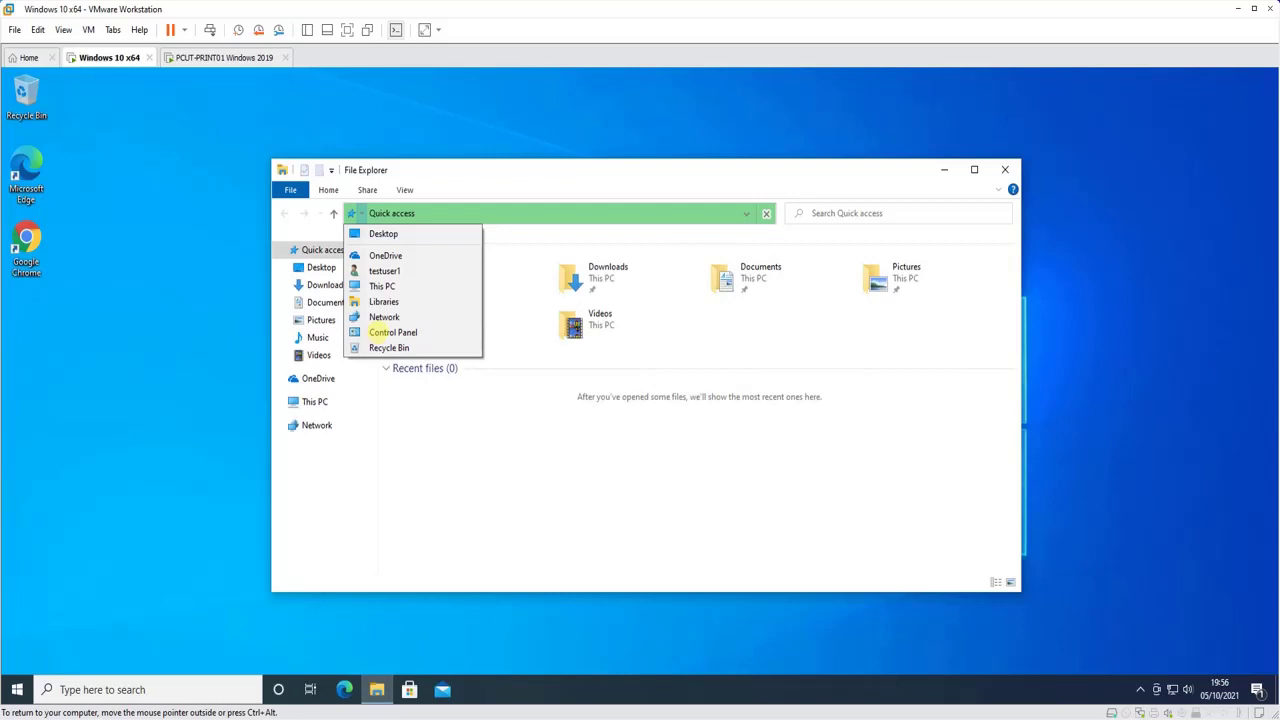
{"action": "left_click", "coordinate": [378, 332]}
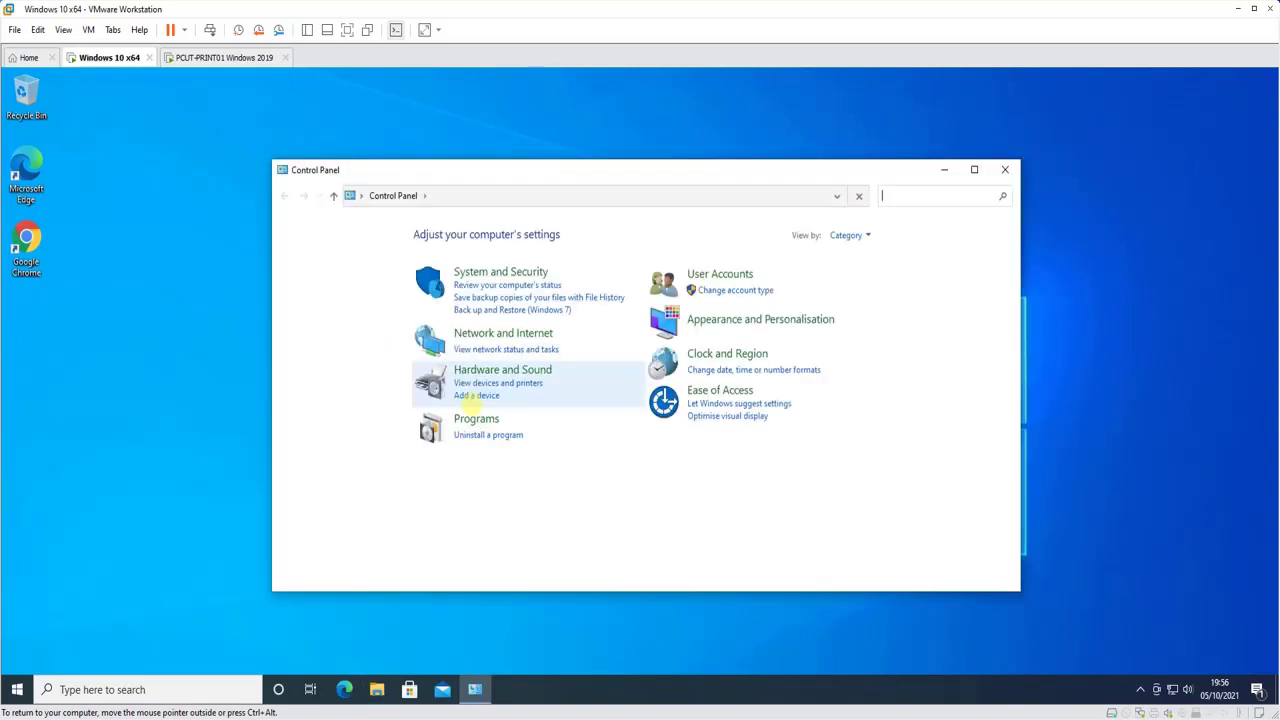
{"action": "left_click", "coordinate": [490, 385]}
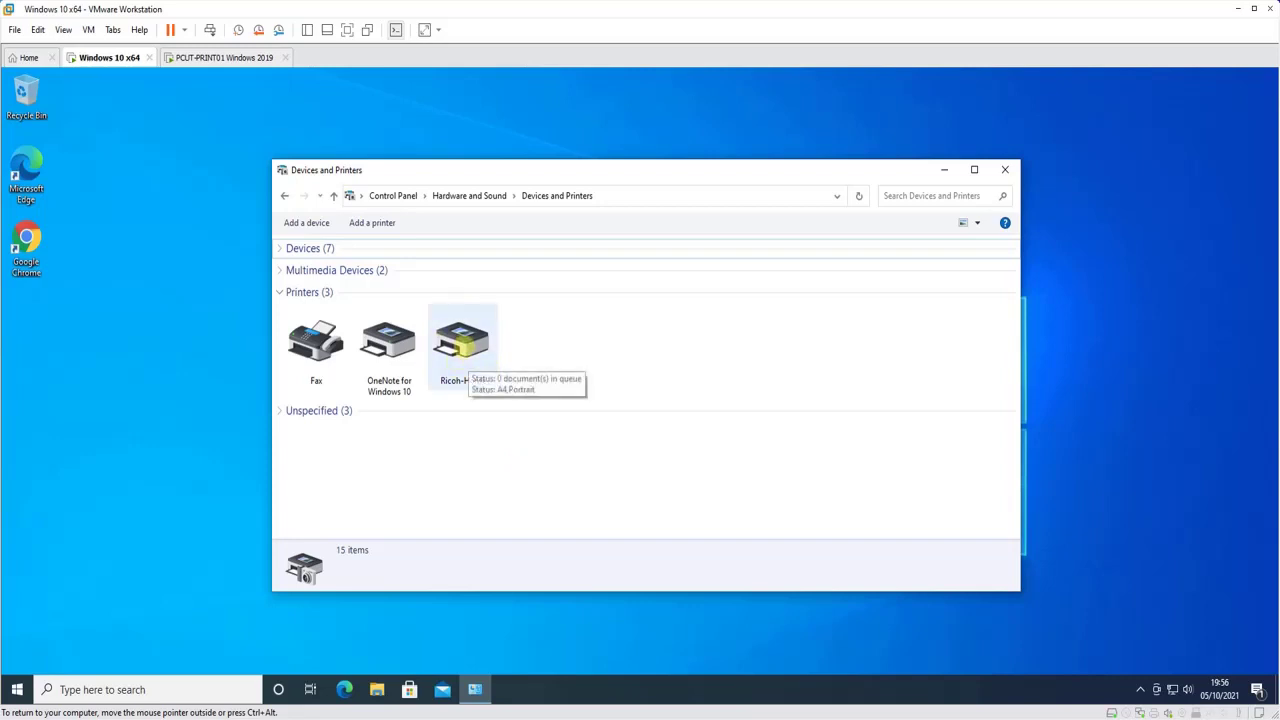
{"action": "left_click", "coordinate": [465, 388]}
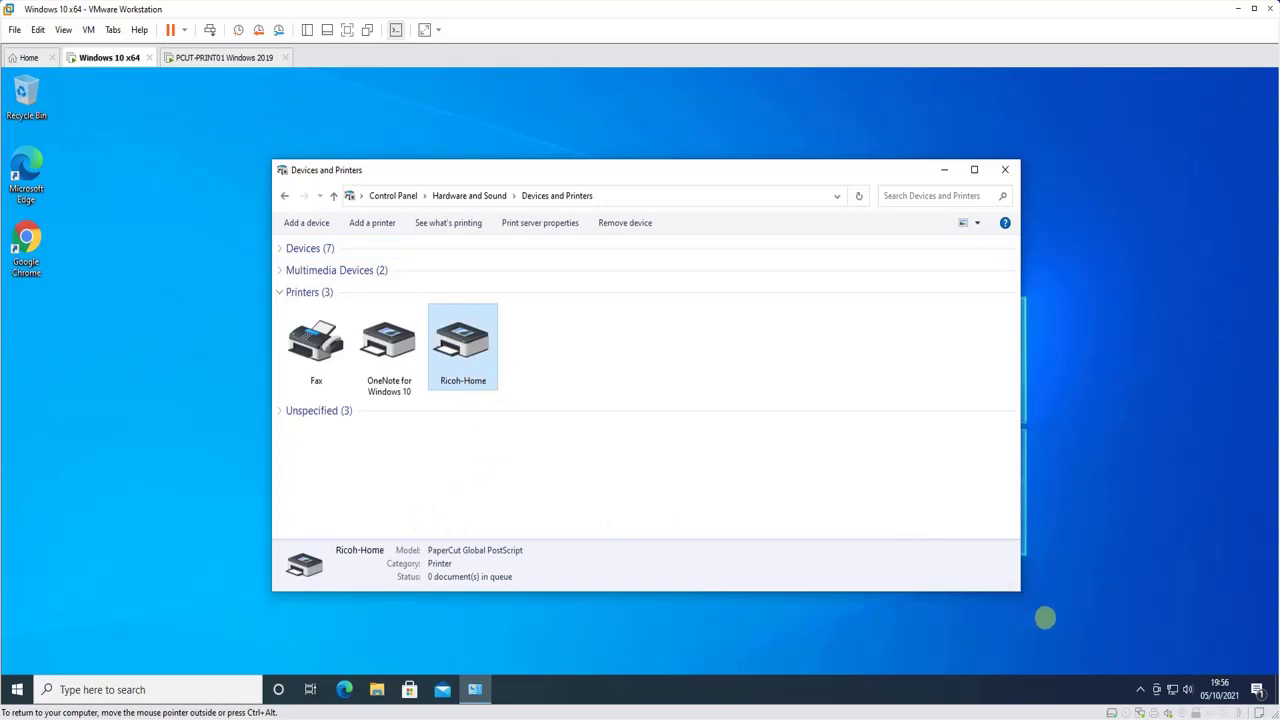
{"action": "left_click", "coordinate": [1140, 688]}
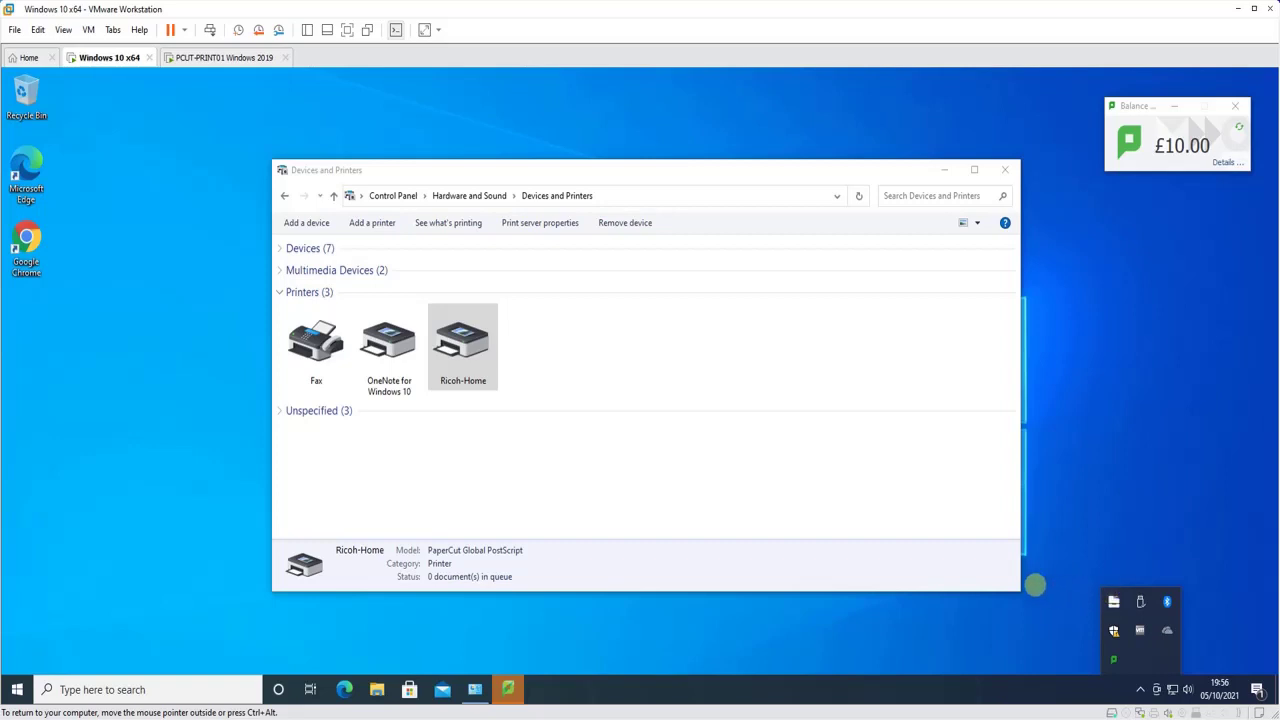
Select Ricoh-Home and bring up the PaperCut balance window
{"action": "left_click", "coordinate": [874, 506]}
{"action": "left_click", "coordinate": [455, 345]}
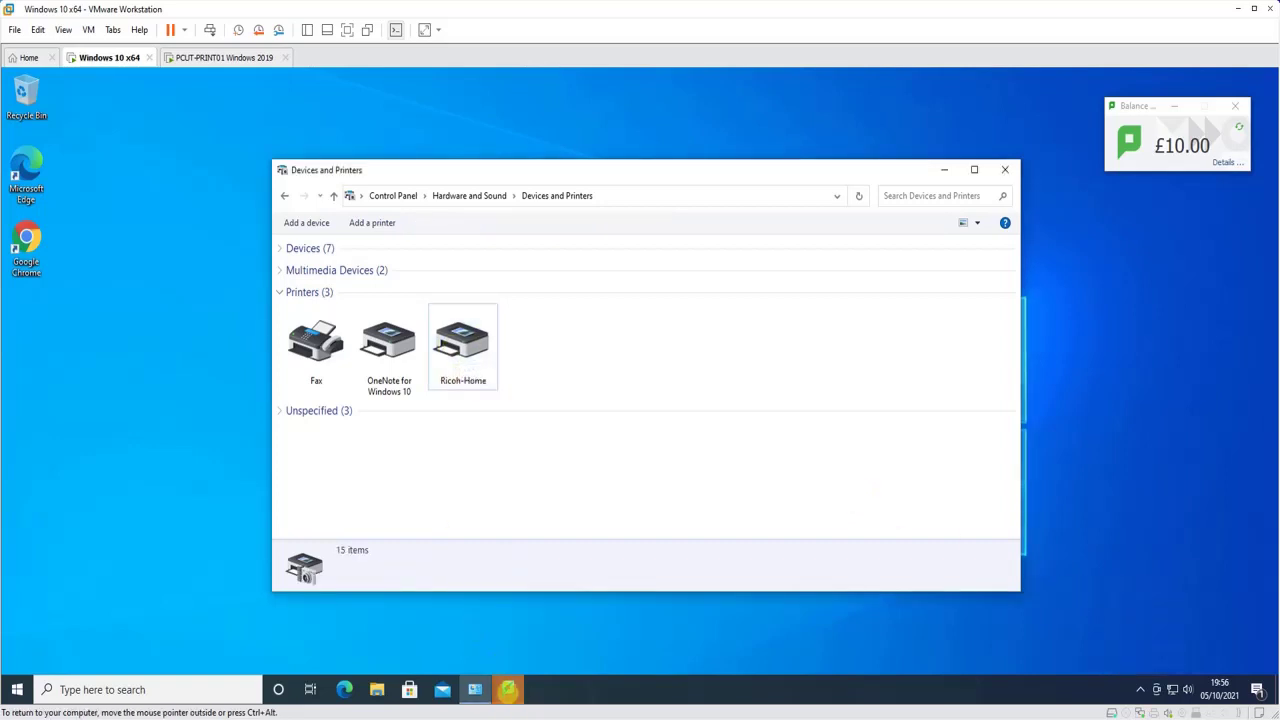
{"action": "left_click", "coordinate": [508, 689]}
{"action": "left_click", "coordinate": [584, 640]}
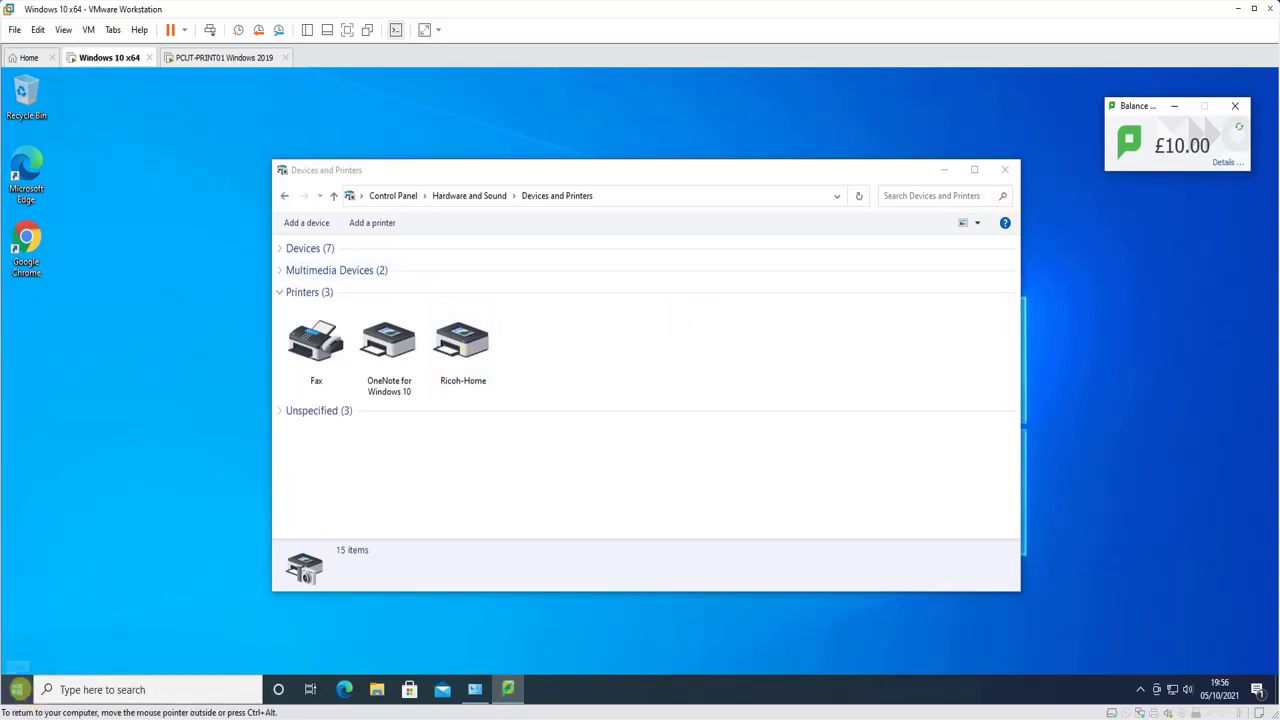
Print a Ricoh-Home test page from its properties and check the balance is now £9.99
{"action": "left_click", "coordinate": [462, 345]}
{"action": "right_click", "coordinate": [466, 345]}
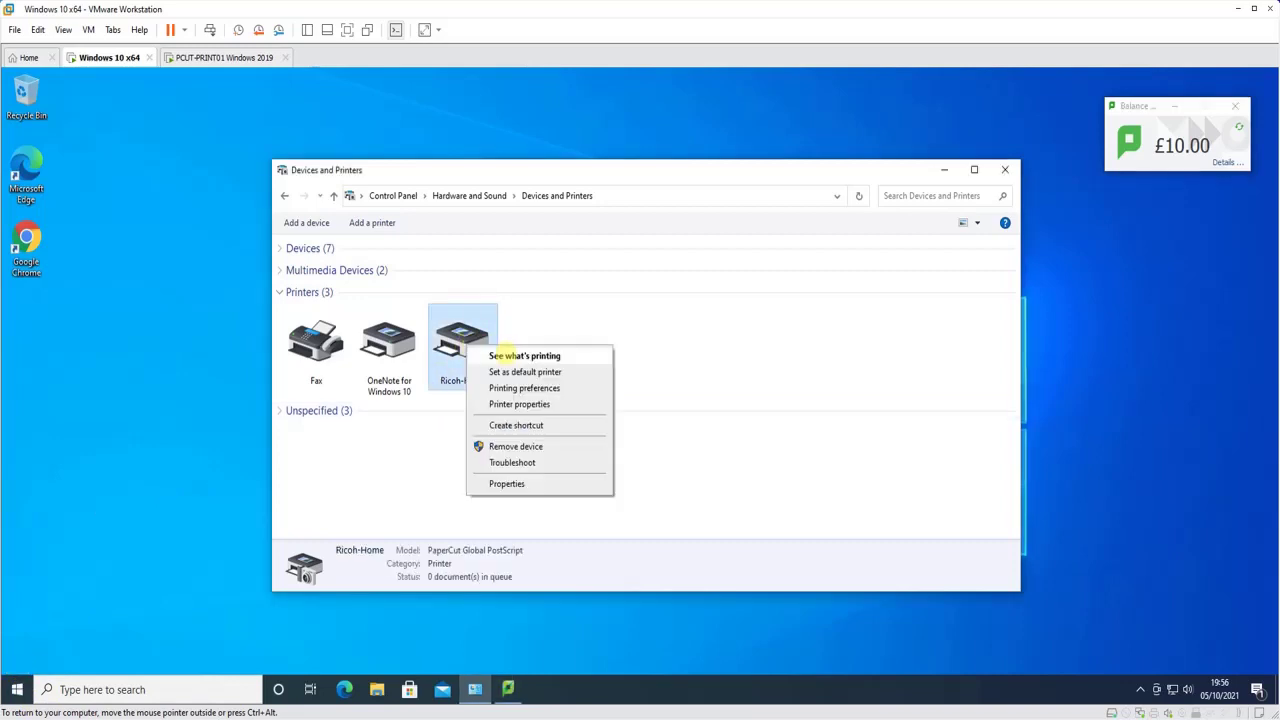
{"action": "left_click", "coordinate": [519, 404]}
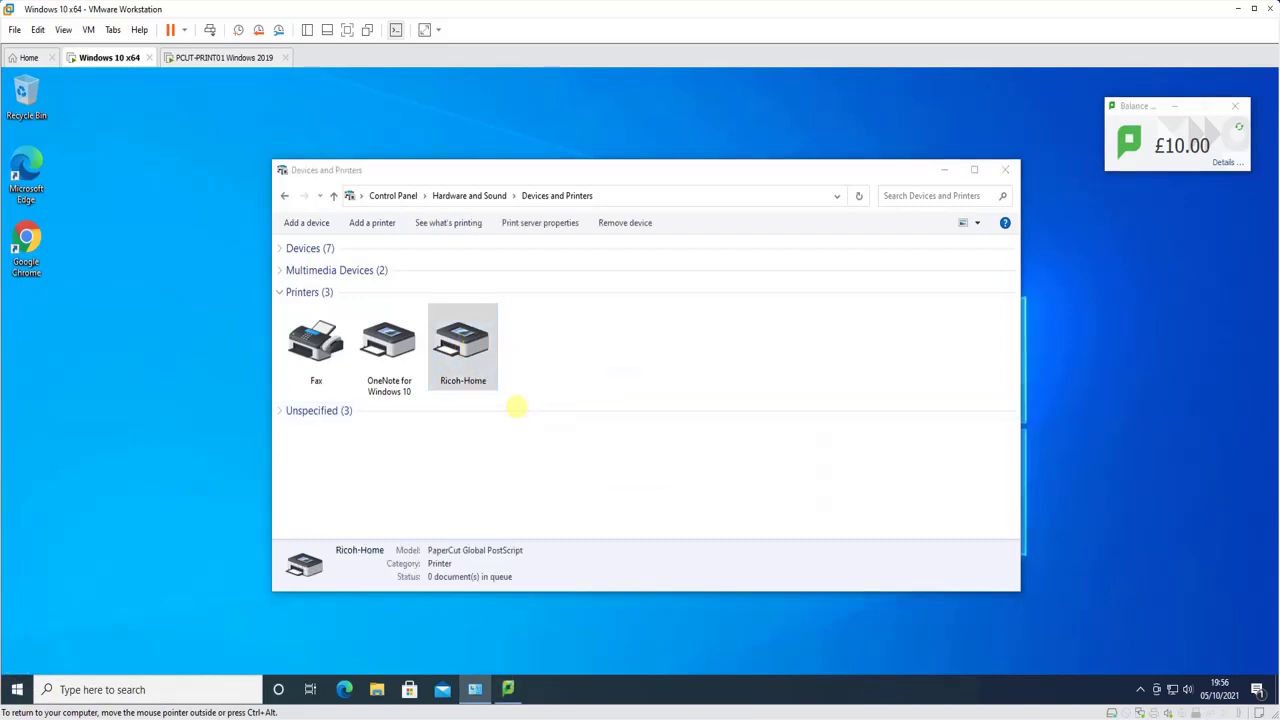
{"action": "left_click", "coordinate": [755, 617]}
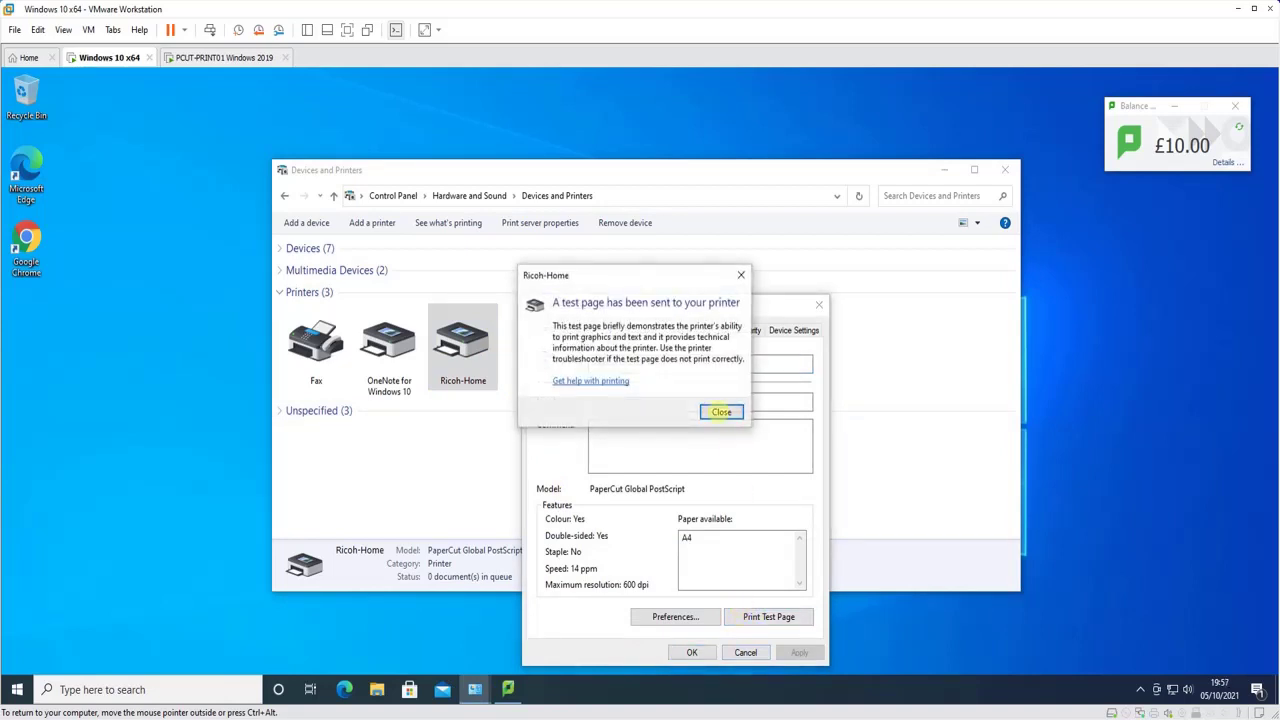
{"action": "left_click", "coordinate": [719, 410]}
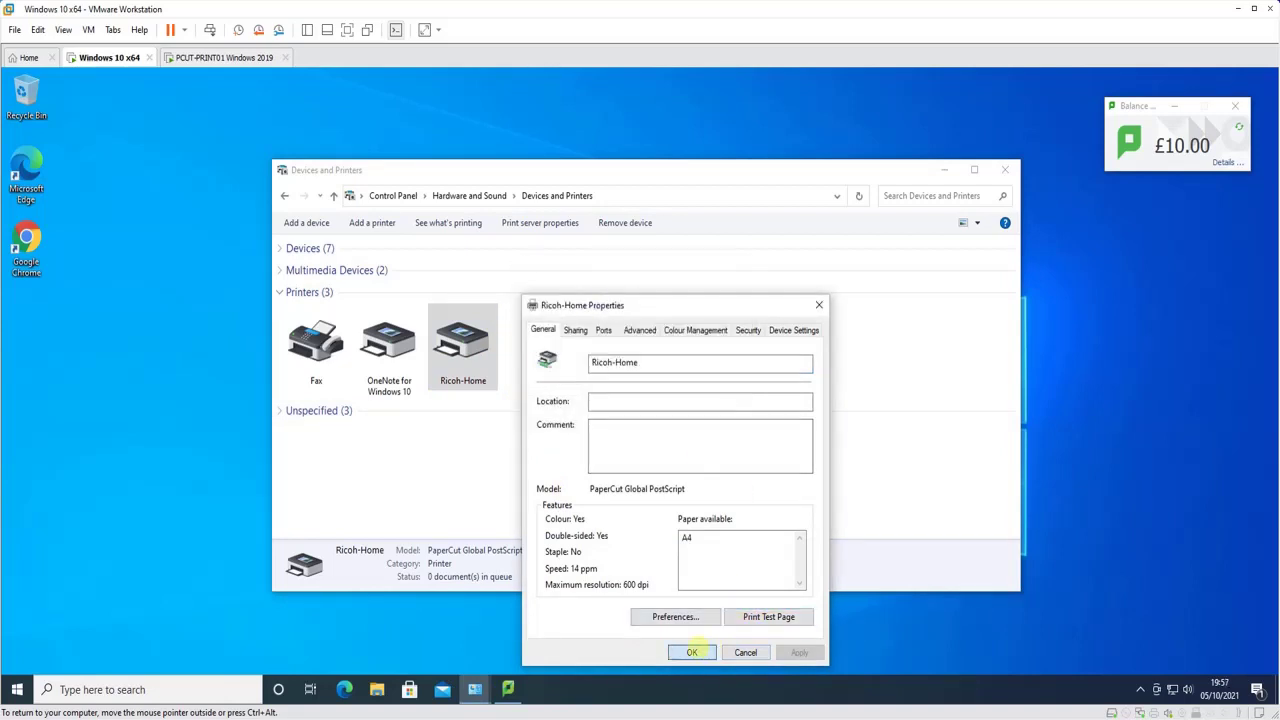
{"action": "left_click", "coordinate": [692, 652]}
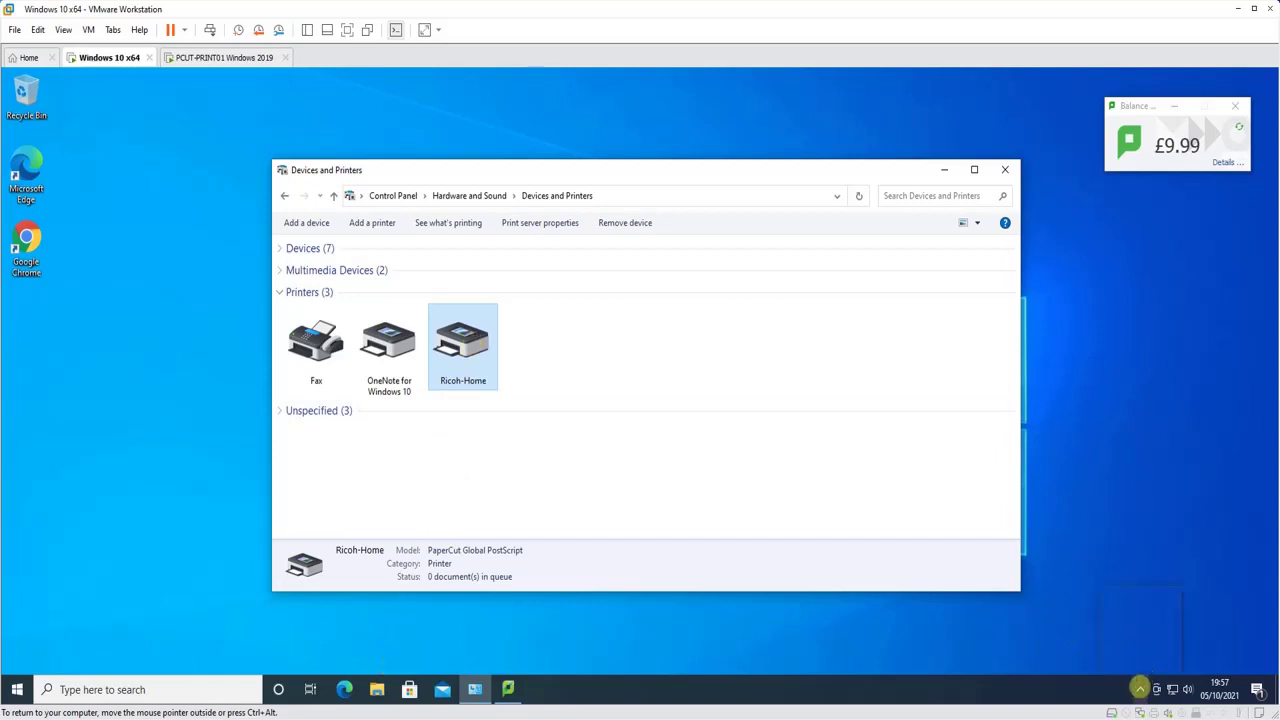
{"action": "left_click", "coordinate": [1140, 689]}
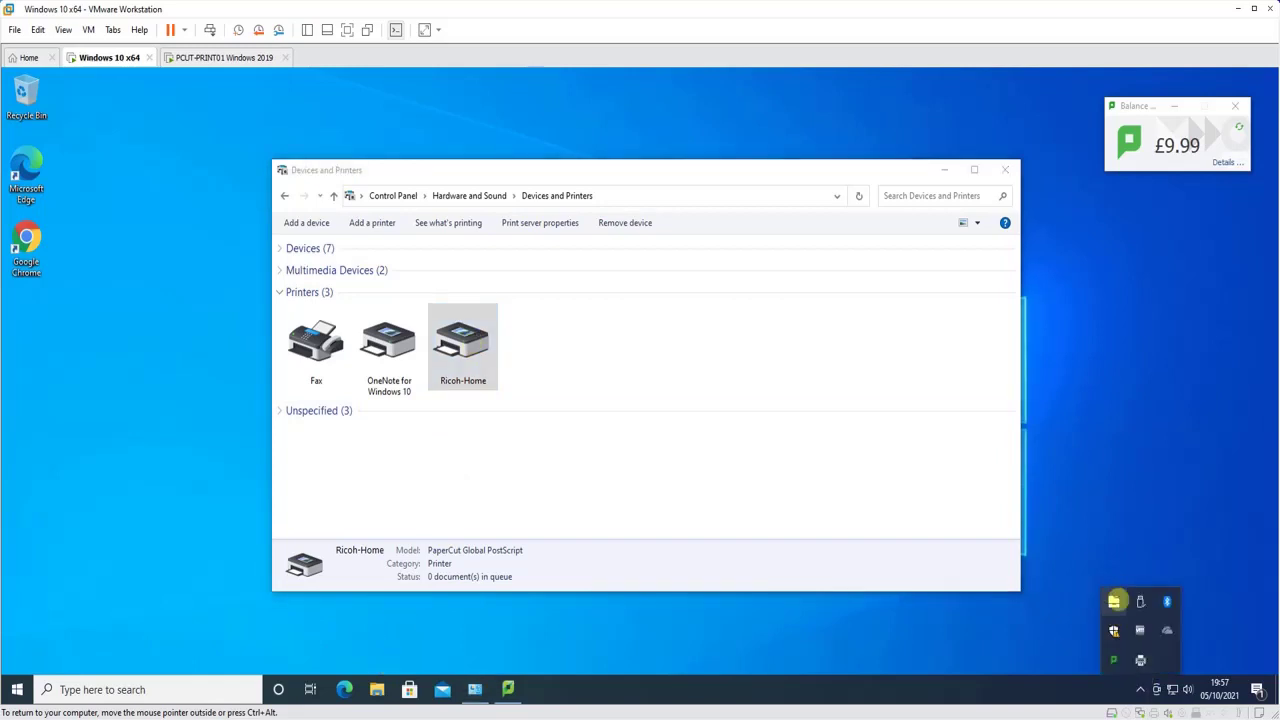
Sign out of the test user account from the Start menu
{"action": "left_click", "coordinate": [13, 689]}
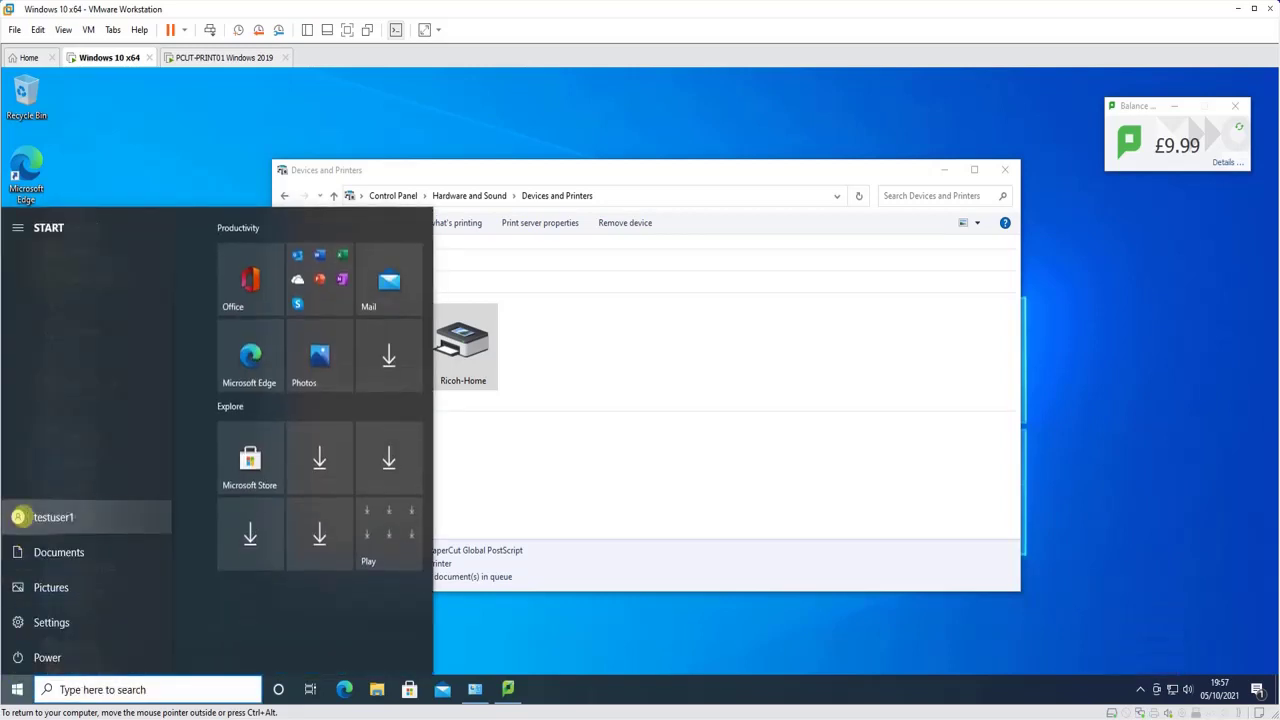
{"action": "left_click", "coordinate": [18, 516]}
{"action": "left_click", "coordinate": [48, 412]}
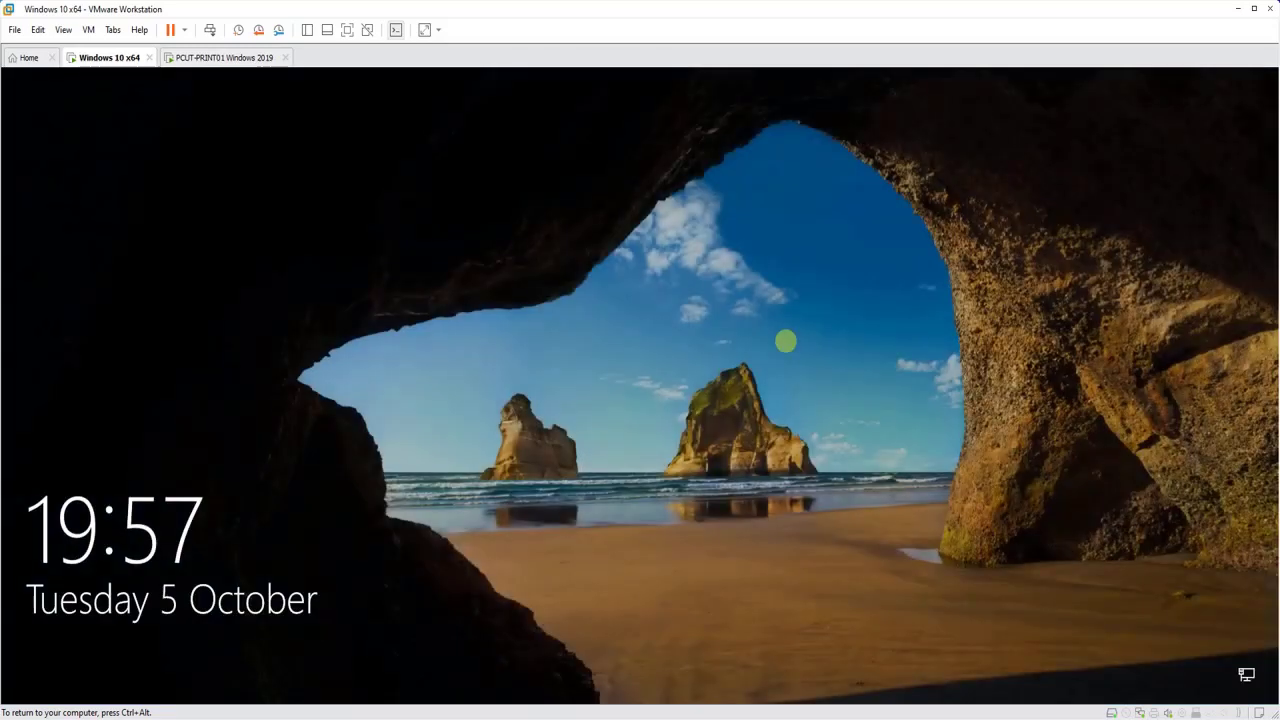
Sign in to the local admin account with its password
{"action": "left_click", "coordinate": [443, 380]}
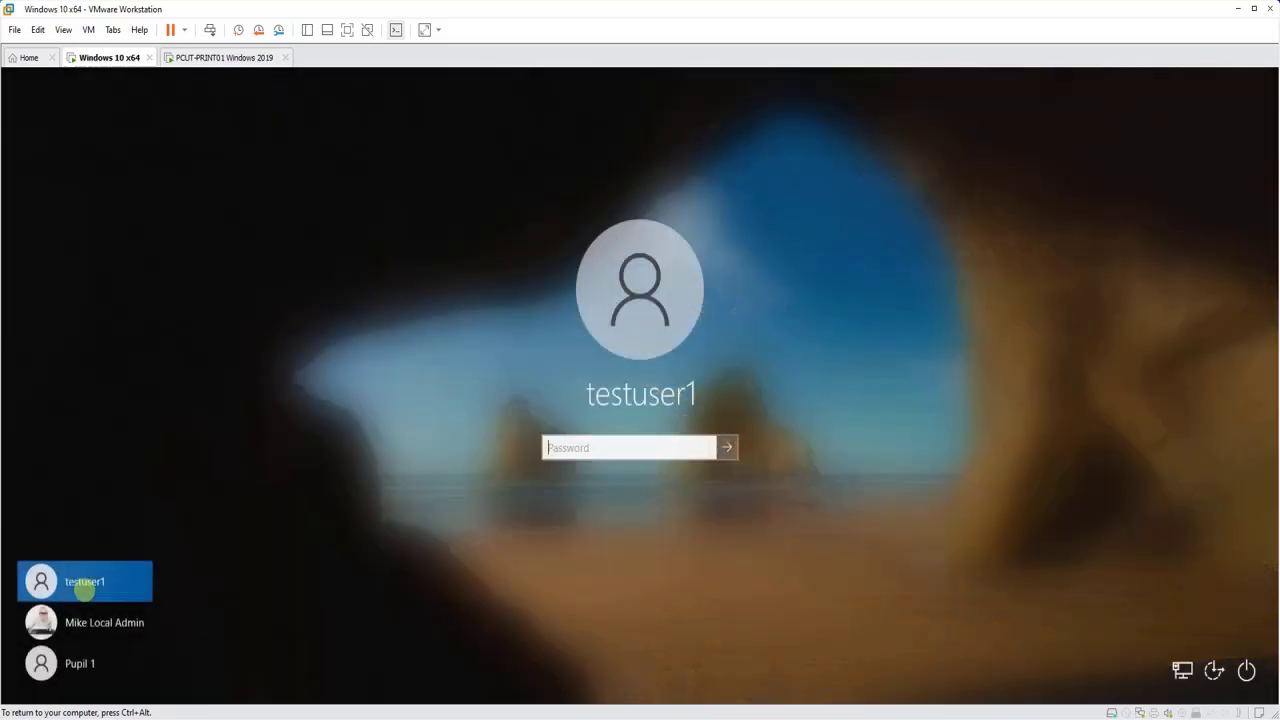
{"action": "left_click", "coordinate": [83, 621]}
{"action": "left_click", "coordinate": [616, 447]}
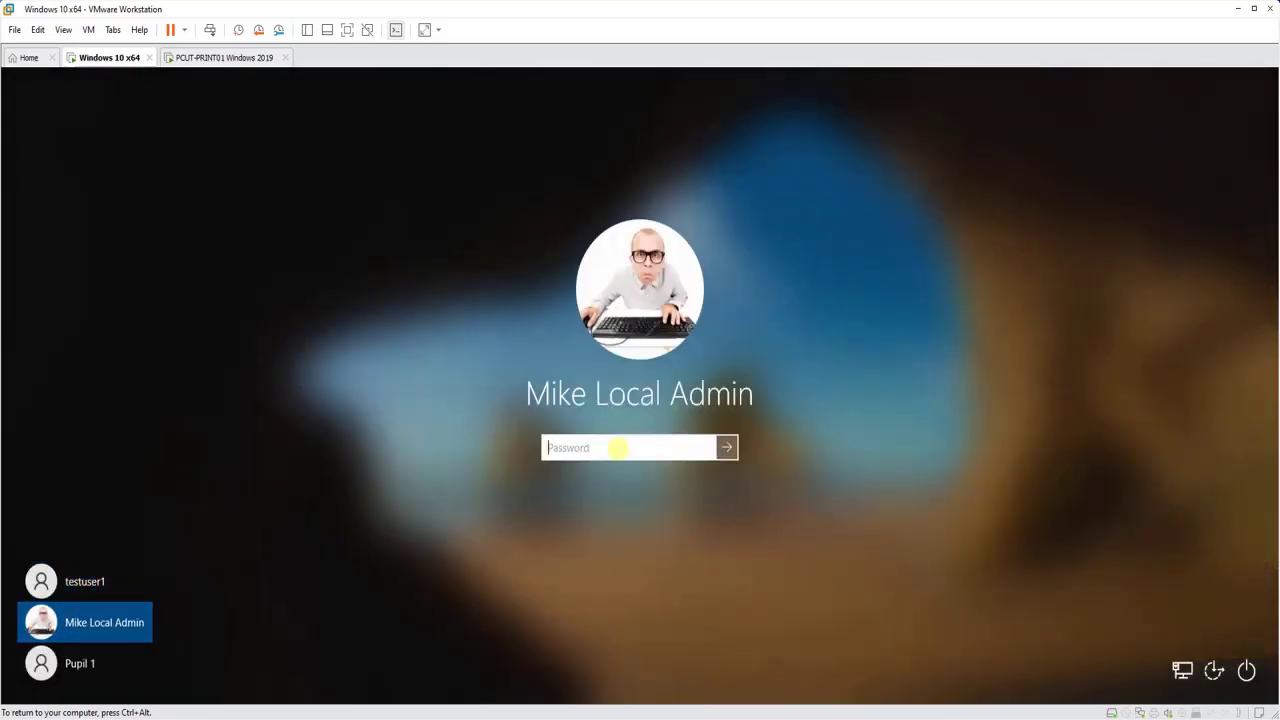
{"action": "type", "text": "Pa$$w"}
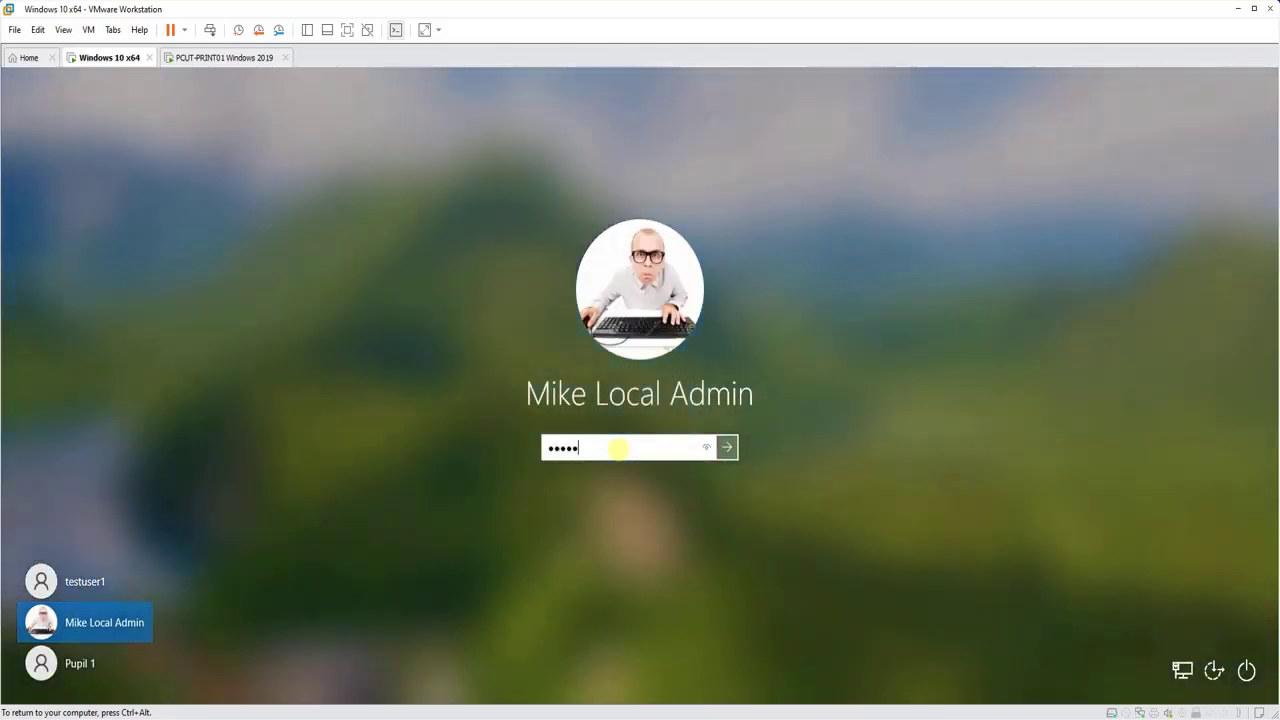
{"action": "key", "text": "Return"}
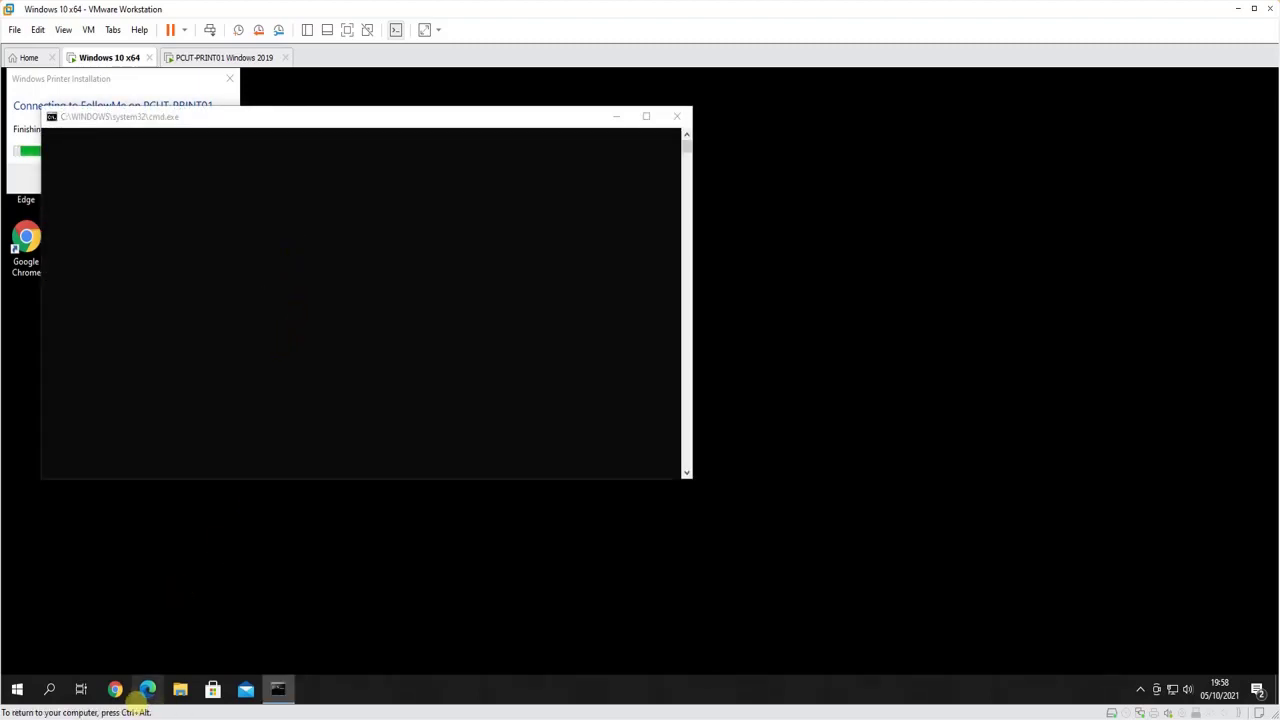
Open Devices and Printers via File Explorer's Control Panel and check FollowMe is among four printers
{"action": "left_click", "coordinate": [180, 689]}
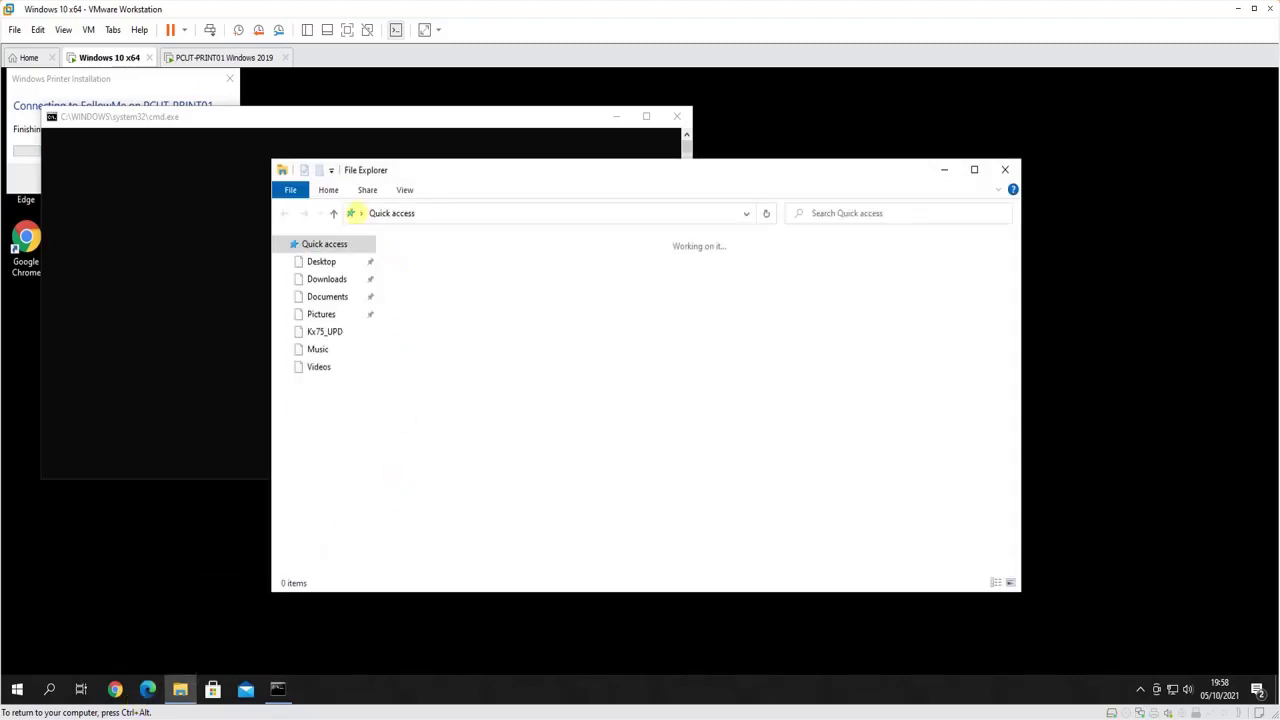
{"action": "left_click", "coordinate": [360, 213]}
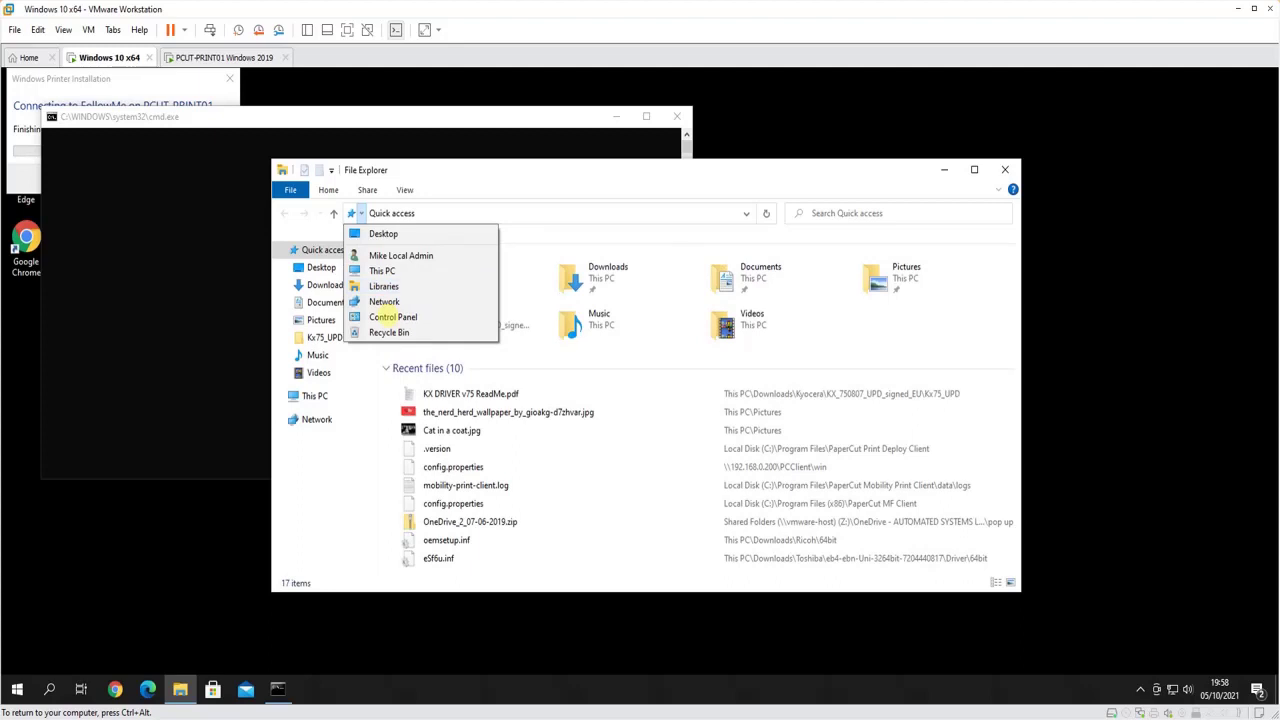
{"action": "key", "text": "Escape"}
{"action": "key", "text": "super+Down"}
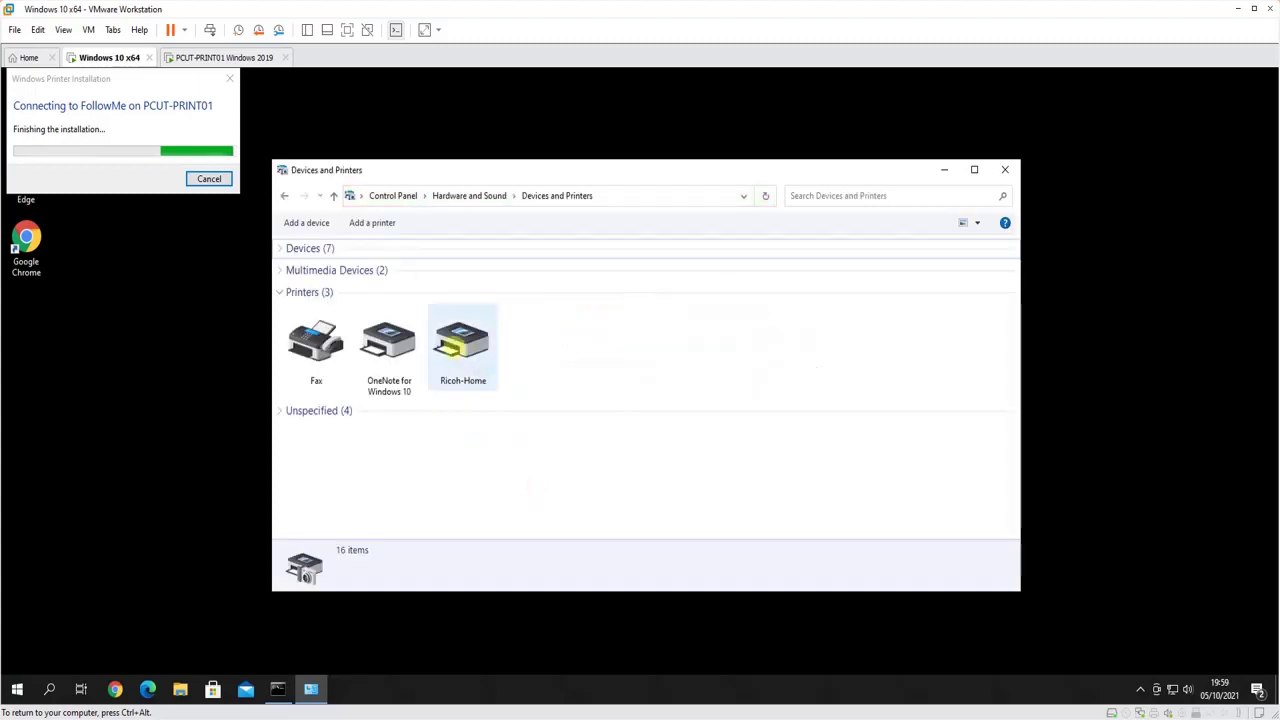
{"action": "left_click", "coordinate": [488, 382]}
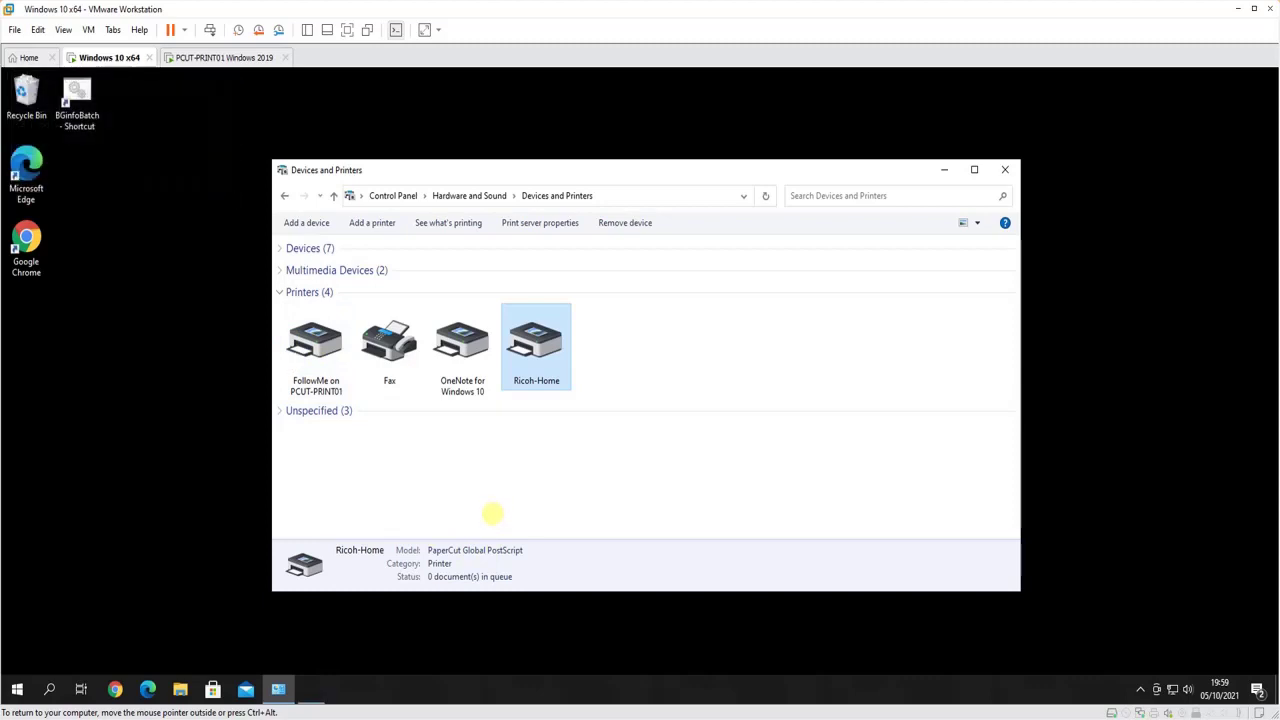
{"action": "left_click", "coordinate": [523, 503]}
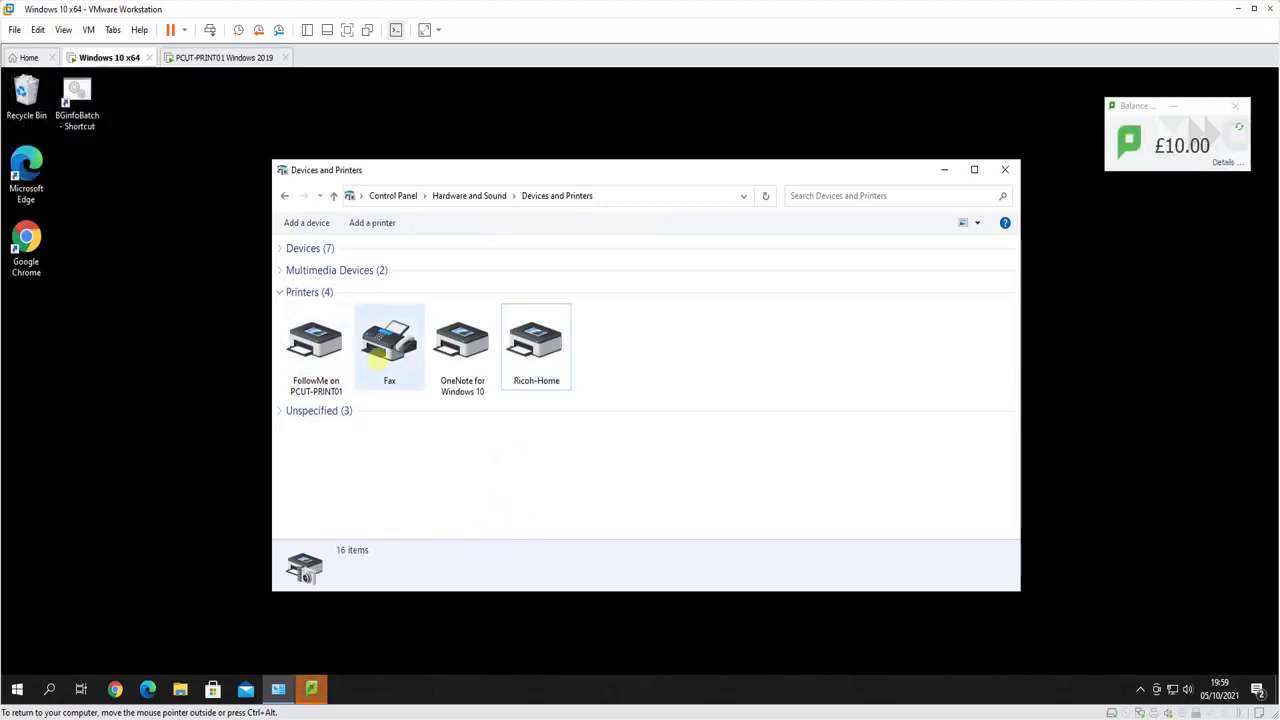
Send a £0.01 test page to FollowMe on PCUT-PRINT01, charged to the personal account, then launch Edge
{"action": "left_click", "coordinate": [330, 355]}
{"action": "right_click", "coordinate": [337, 366]}
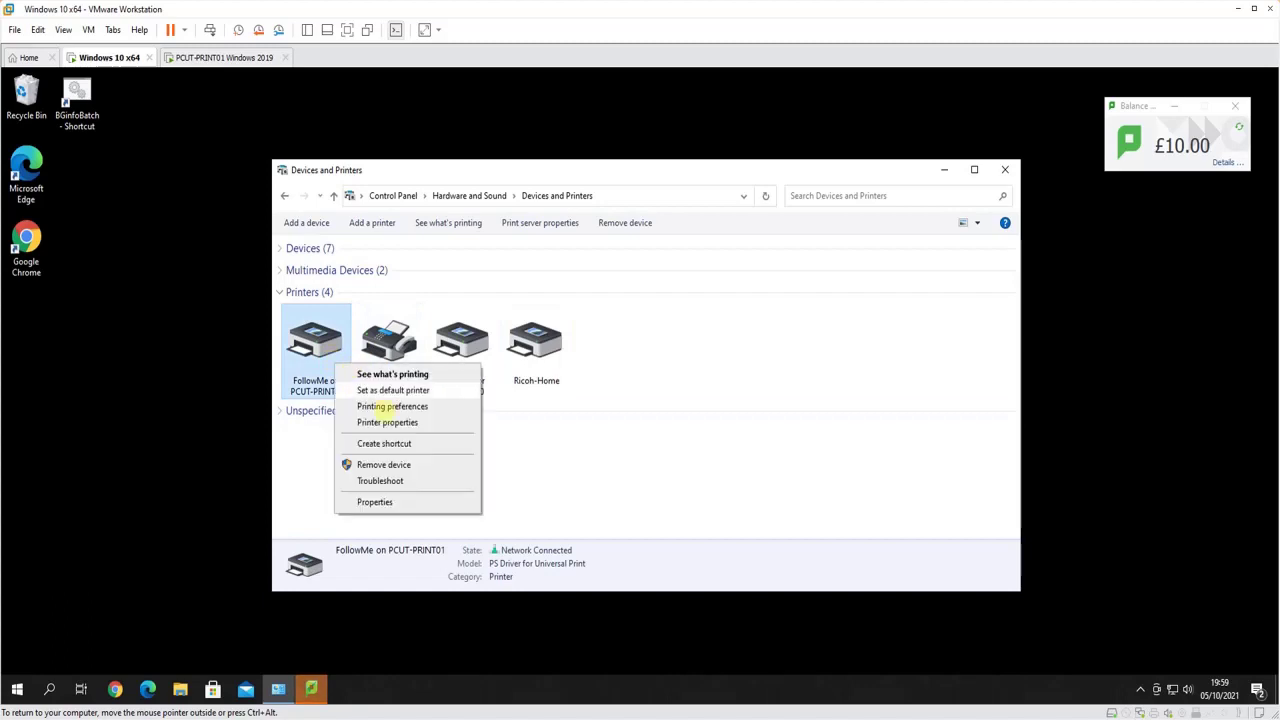
{"action": "left_click", "coordinate": [400, 423]}
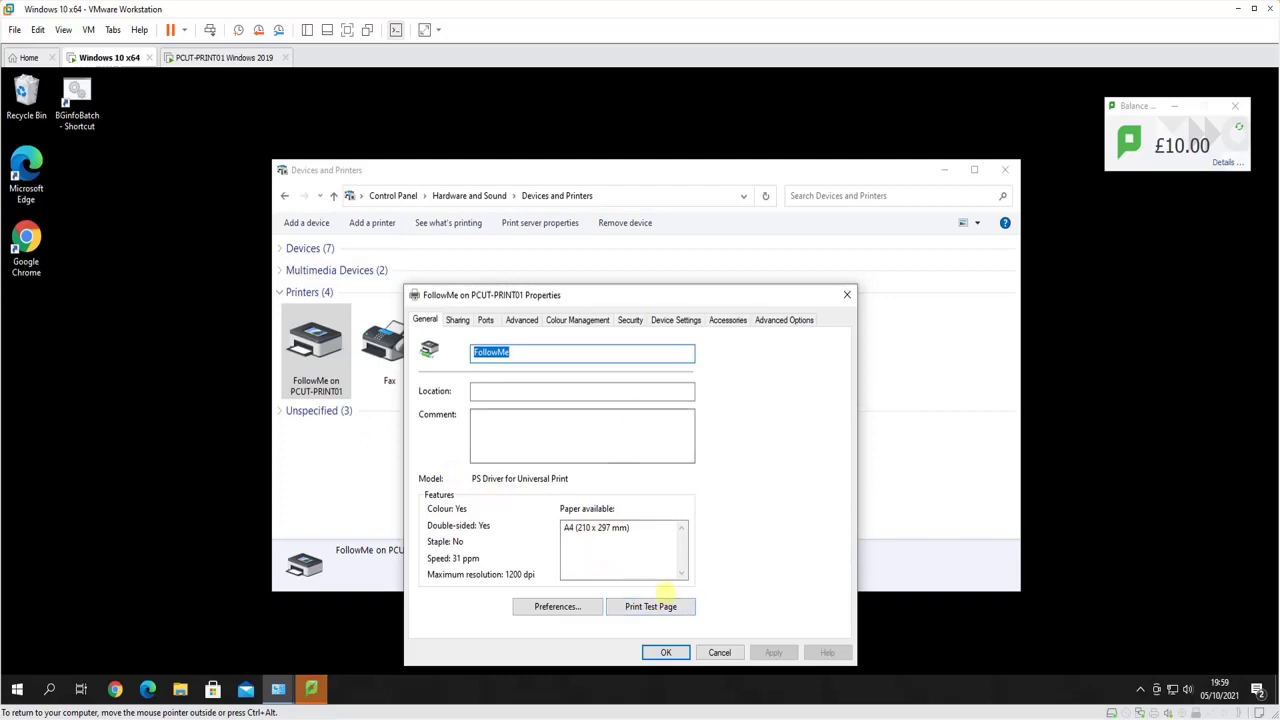
{"action": "left_click", "coordinate": [652, 610]}
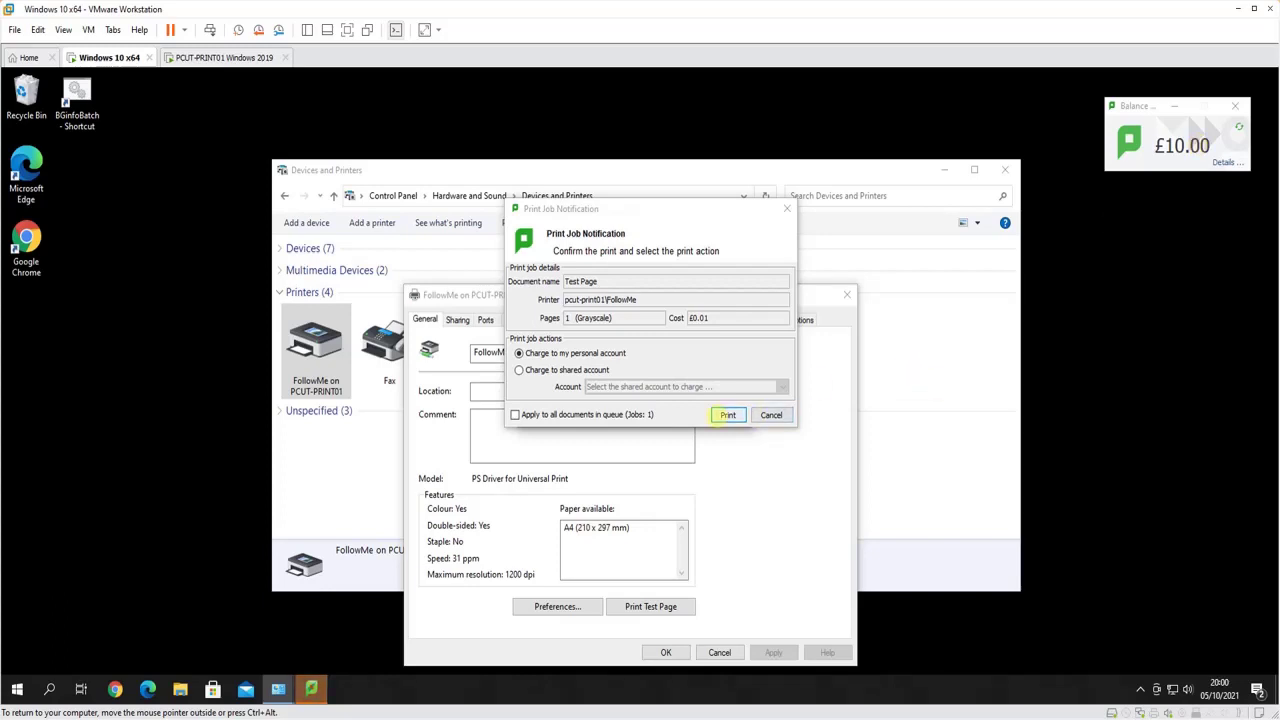
{"action": "left_click", "coordinate": [728, 414]}
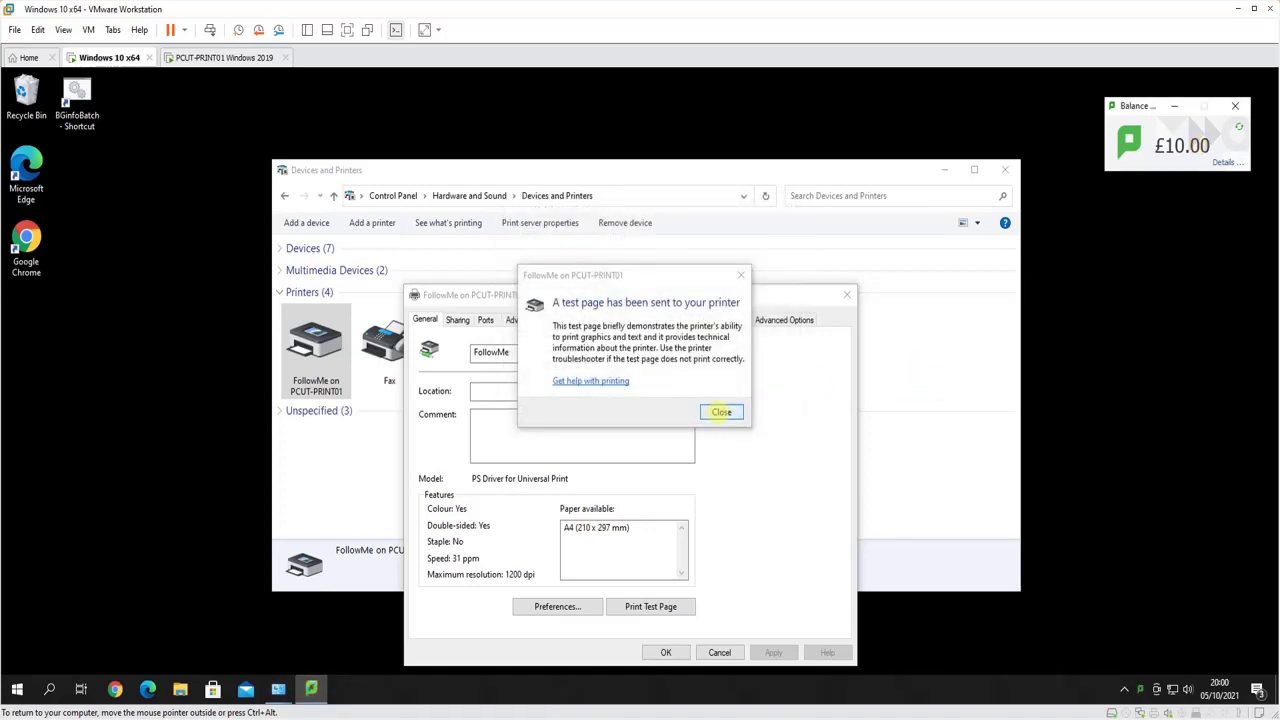
{"action": "left_click", "coordinate": [721, 412]}
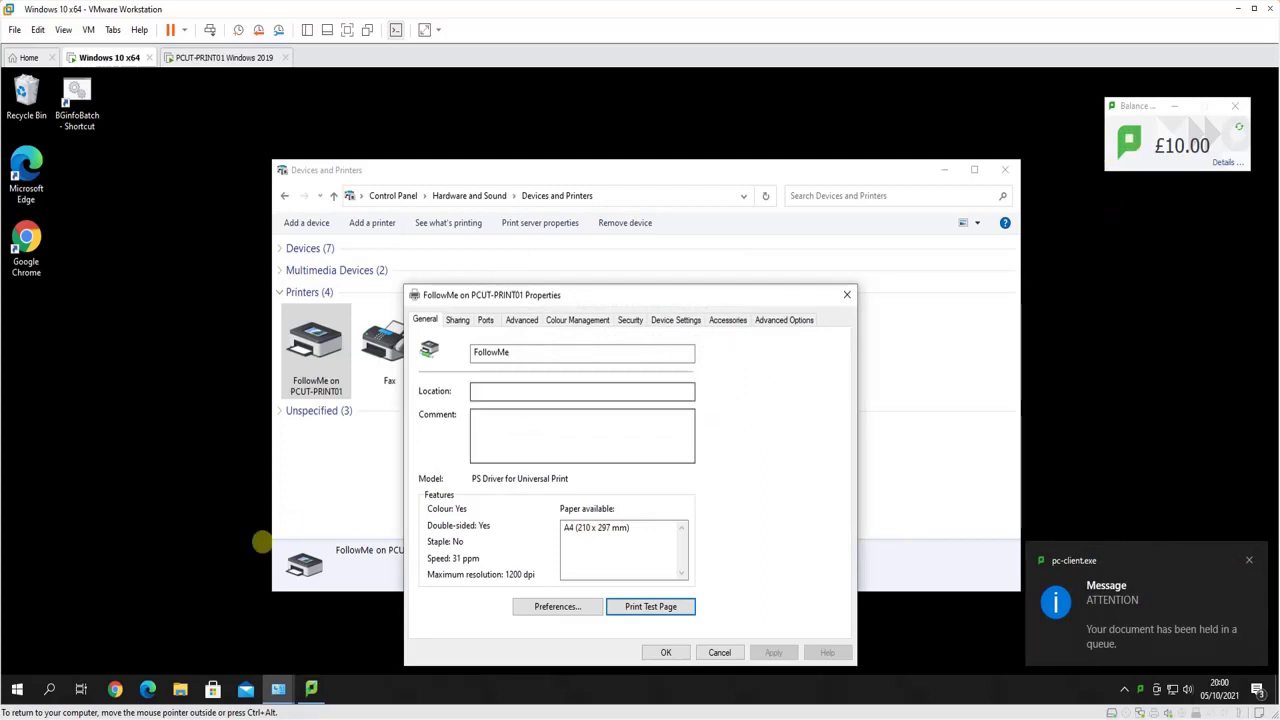
{"action": "left_click", "coordinate": [148, 688]}
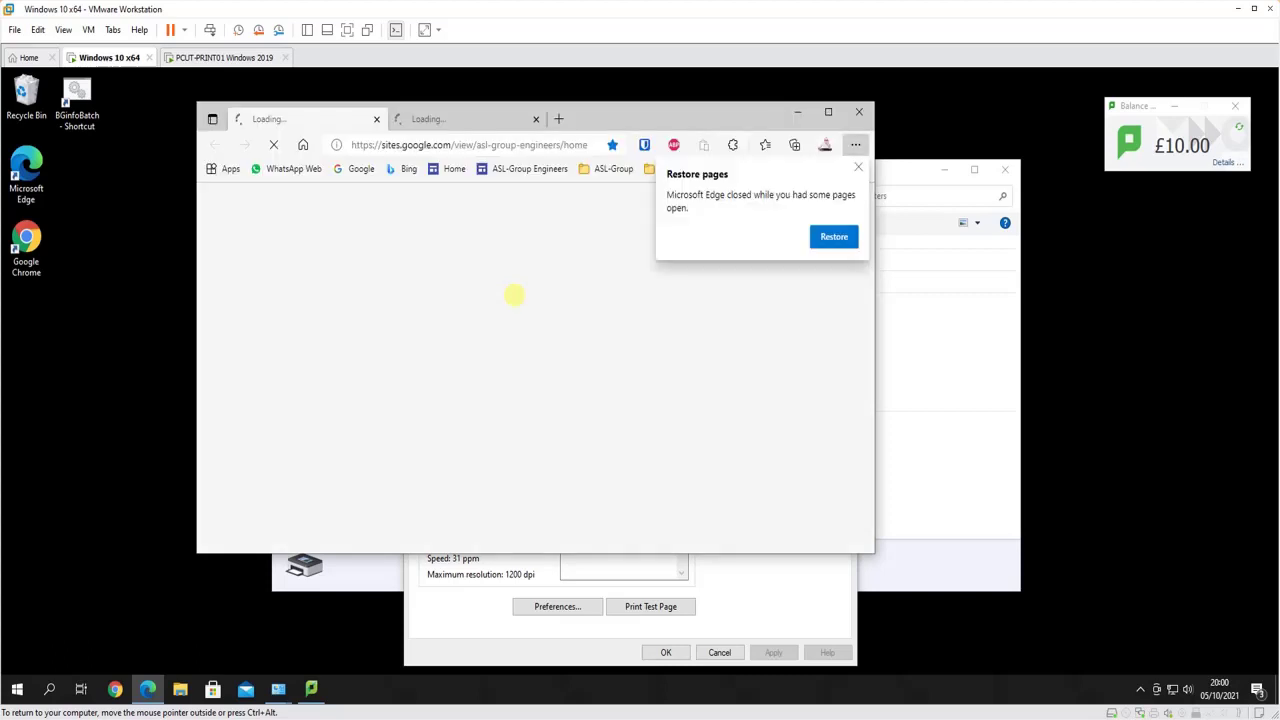
Load pcut-print01:9191/admin in Edge's address bar
{"action": "left_click", "coordinate": [414, 145]}
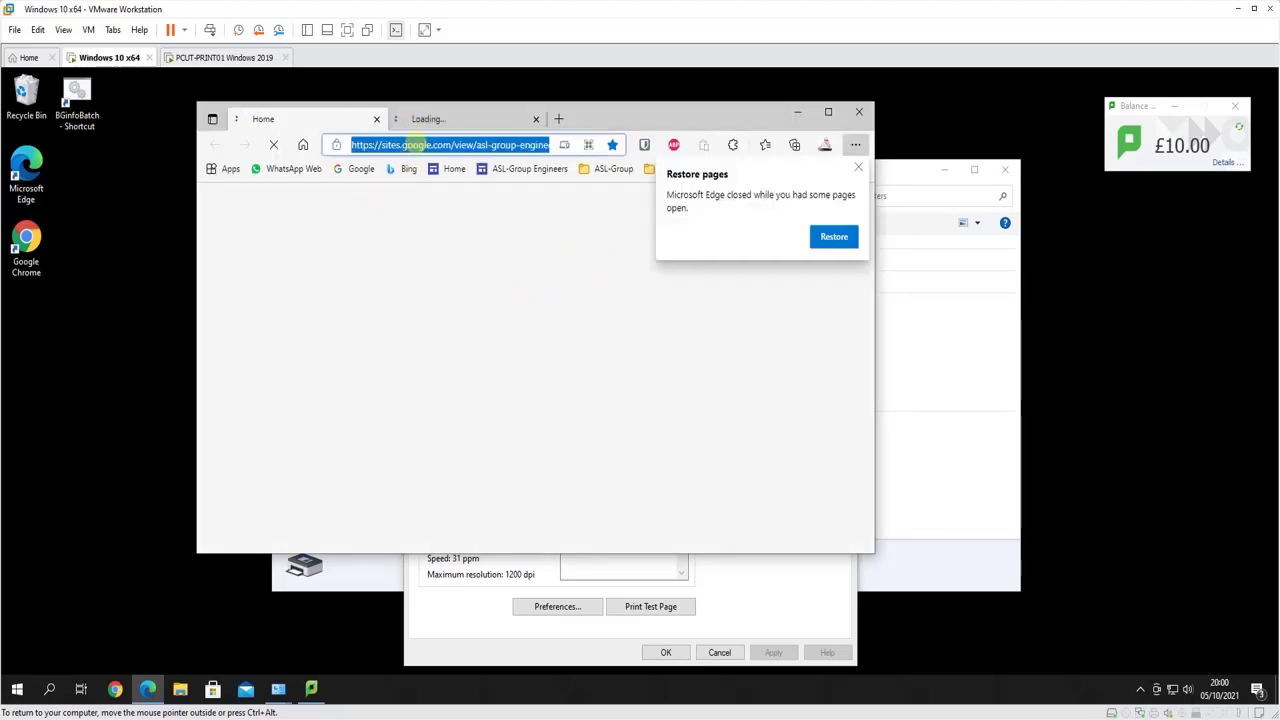
{"action": "type", "text": "192.1"}
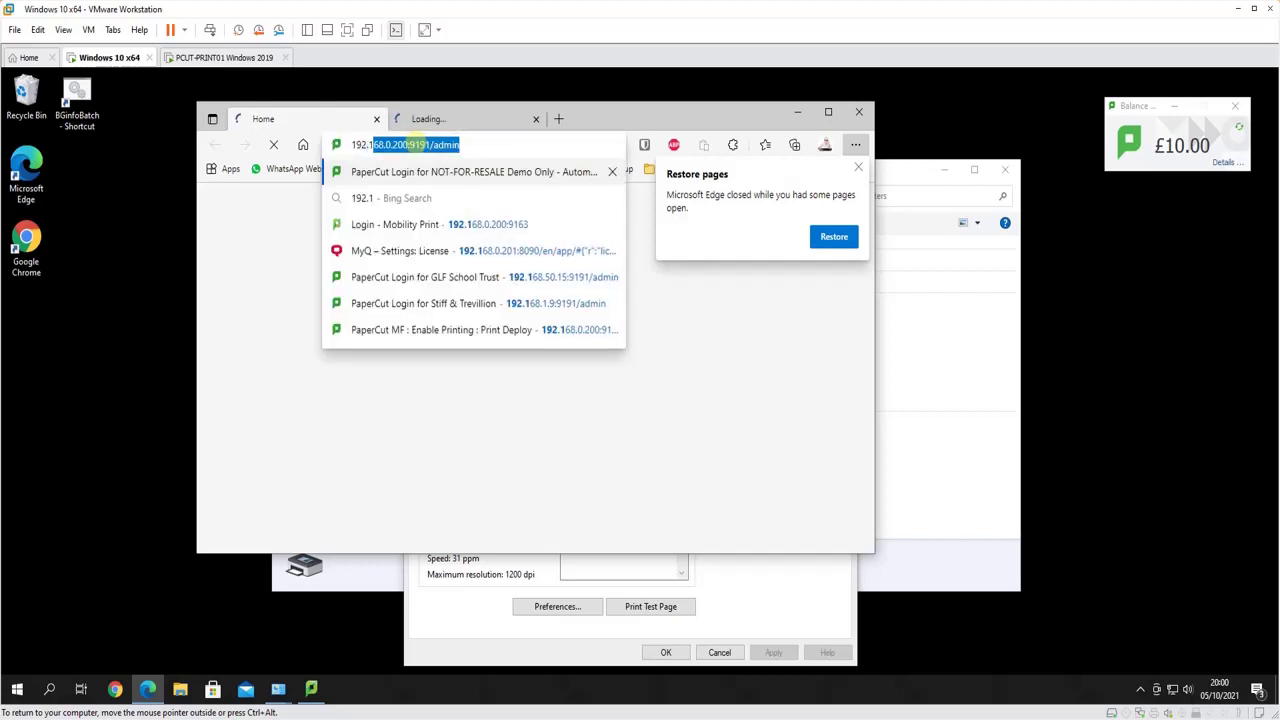
{"action": "key", "text": "BackSpace"}
{"action": "key", "text": "BackSpace"}
{"action": "key", "text": "BackSpace"}
{"action": "key", "text": "BackSpace"}
{"action": "key", "text": "BackSpace"}
{"action": "key", "text": "BackSpace"}
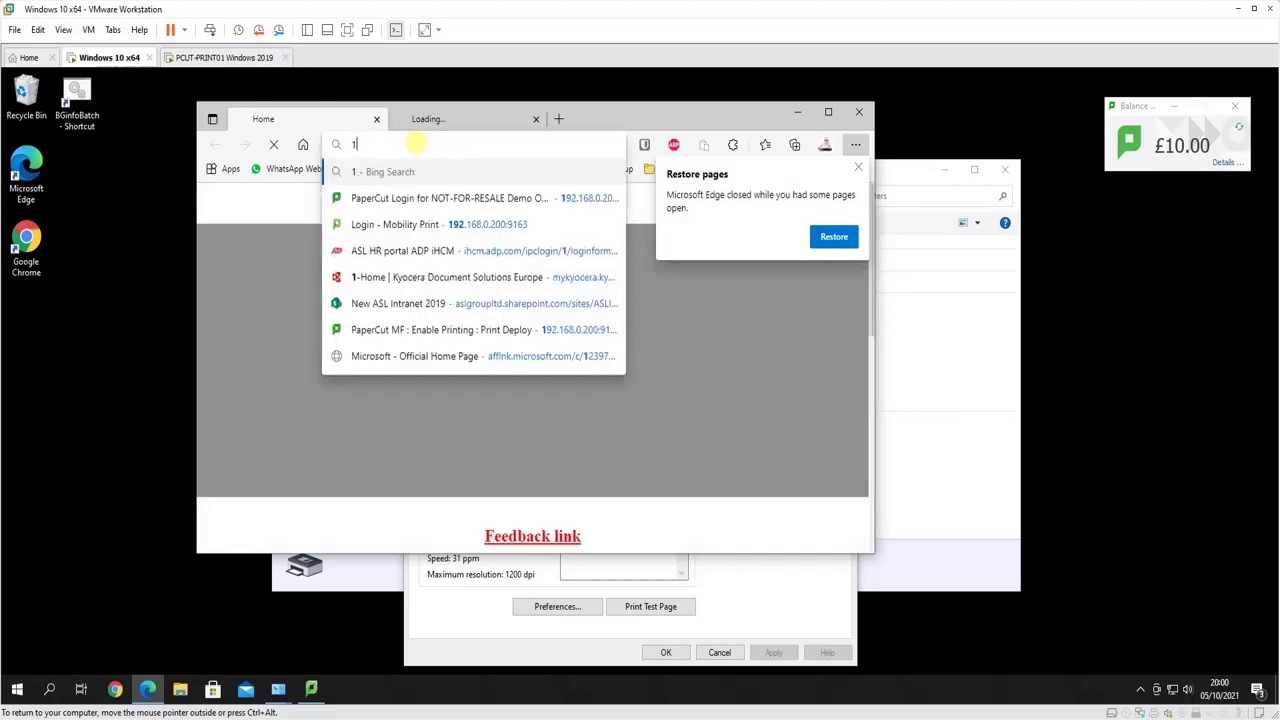
{"action": "type", "text": "pcu"}
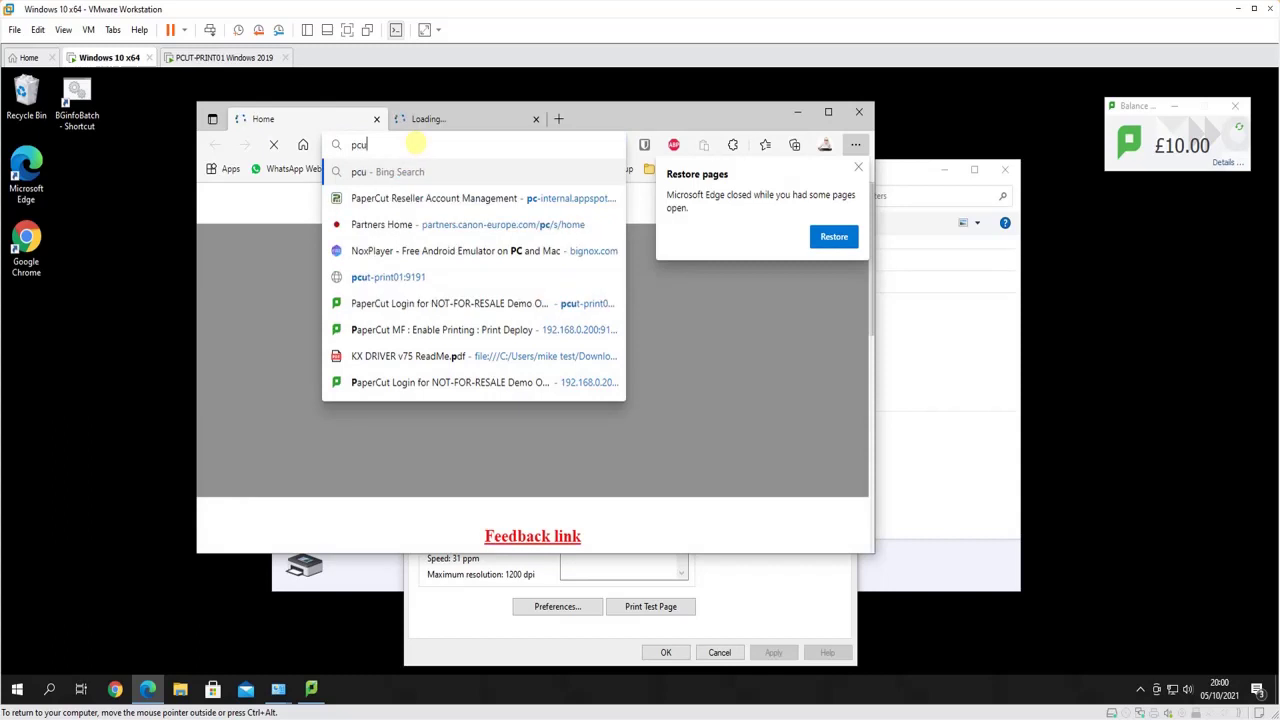
{"action": "type", "text": "t-print01"}
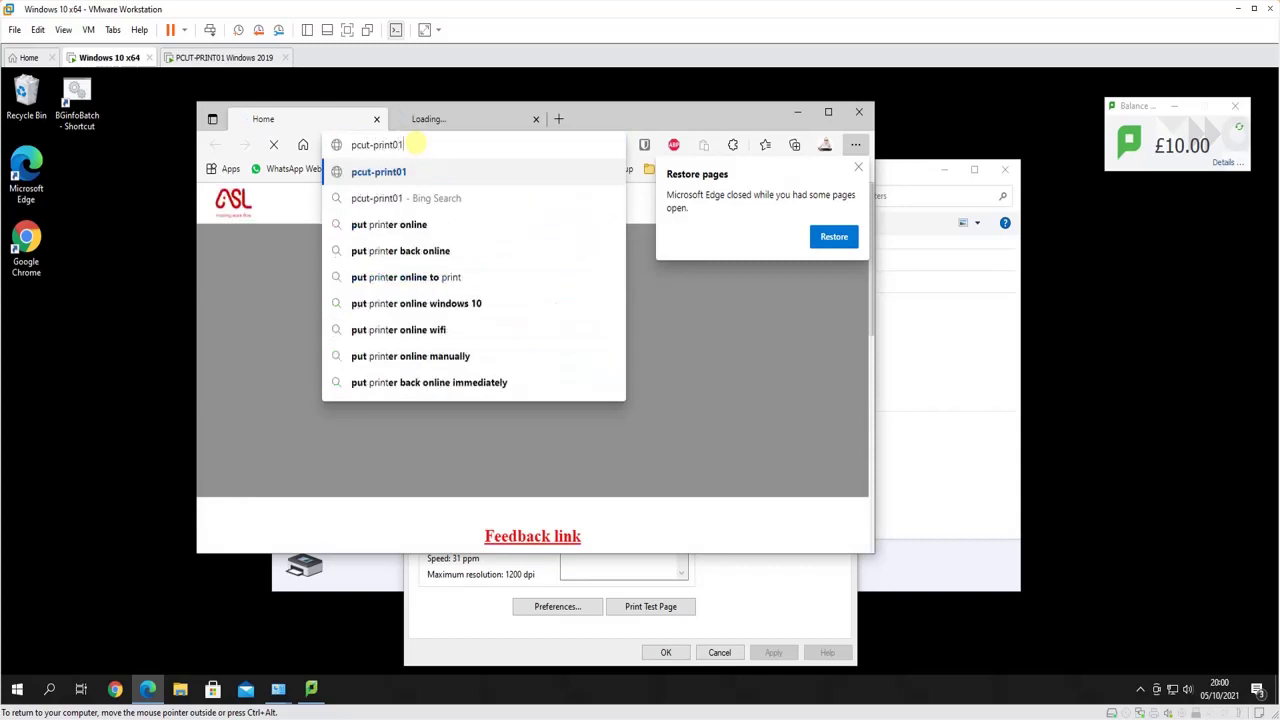
{"action": "type", "text": ":"}
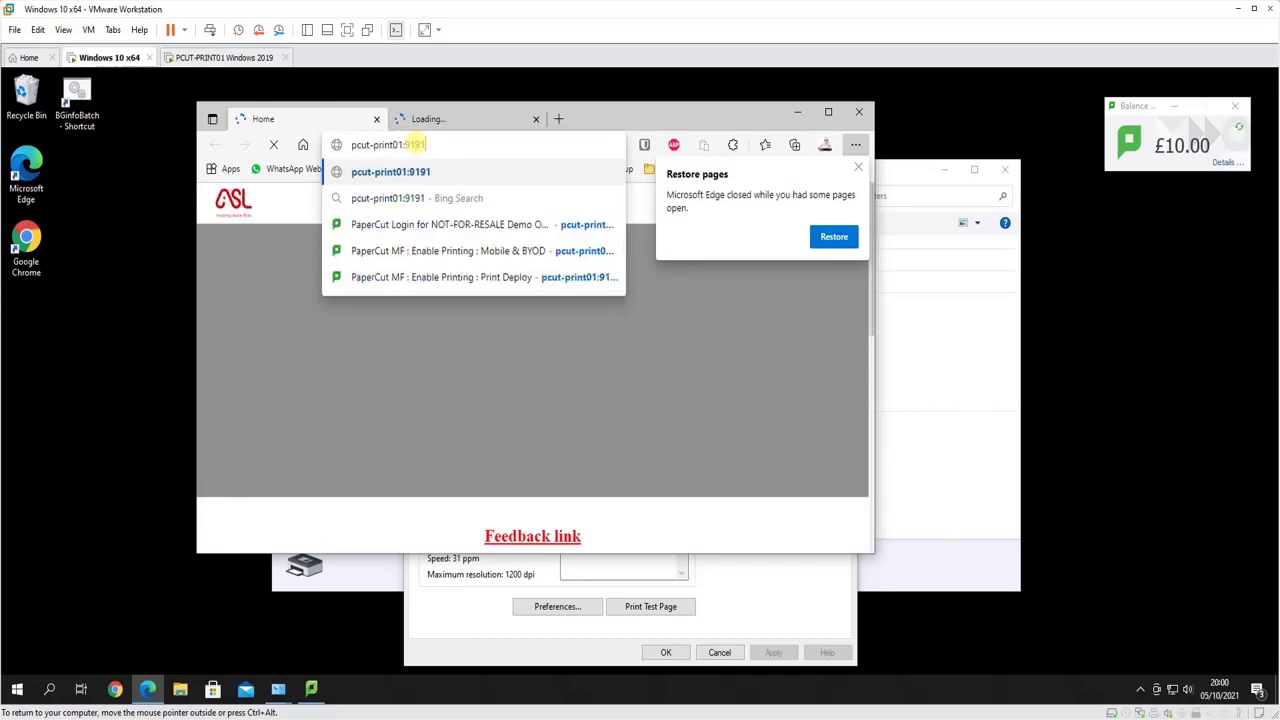
{"action": "type", "text": "9191/admin"}
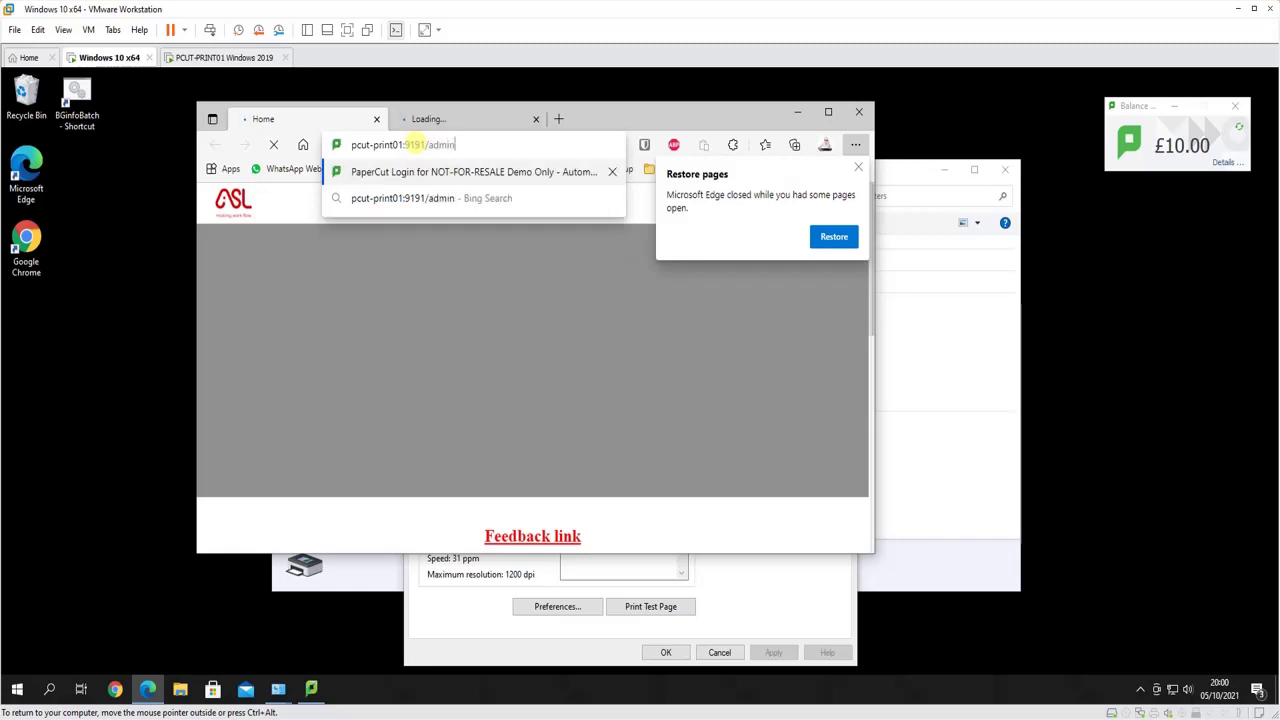
{"action": "key", "text": "Return"}
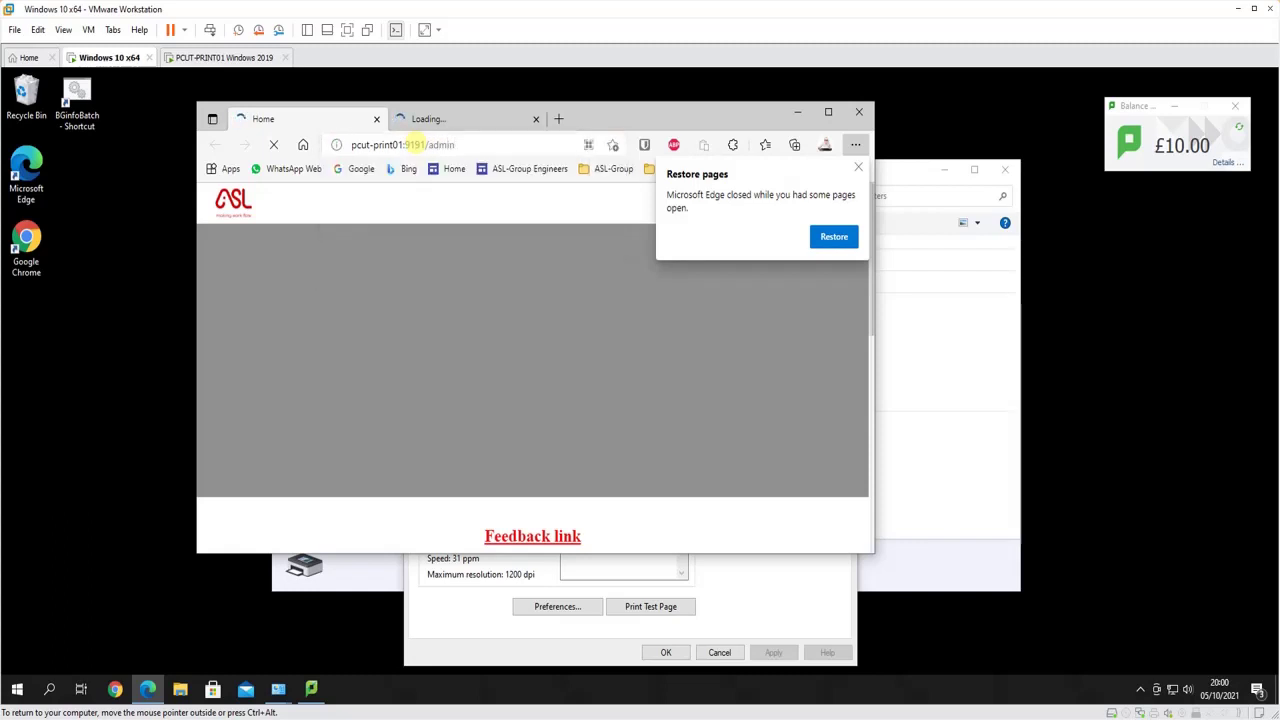
Dismiss the restore prompt, close the extra tab, and enter the admin username and password
{"action": "left_click", "coordinate": [858, 167]}
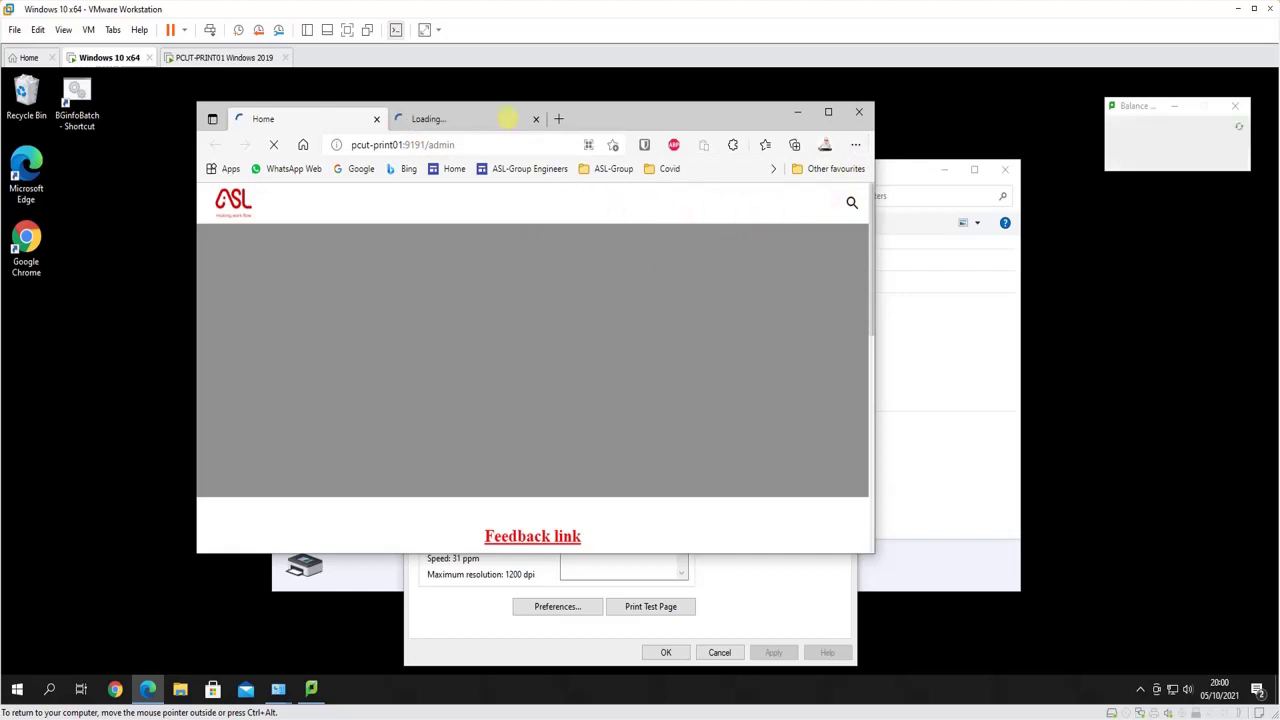
{"action": "left_click", "coordinate": [536, 119]}
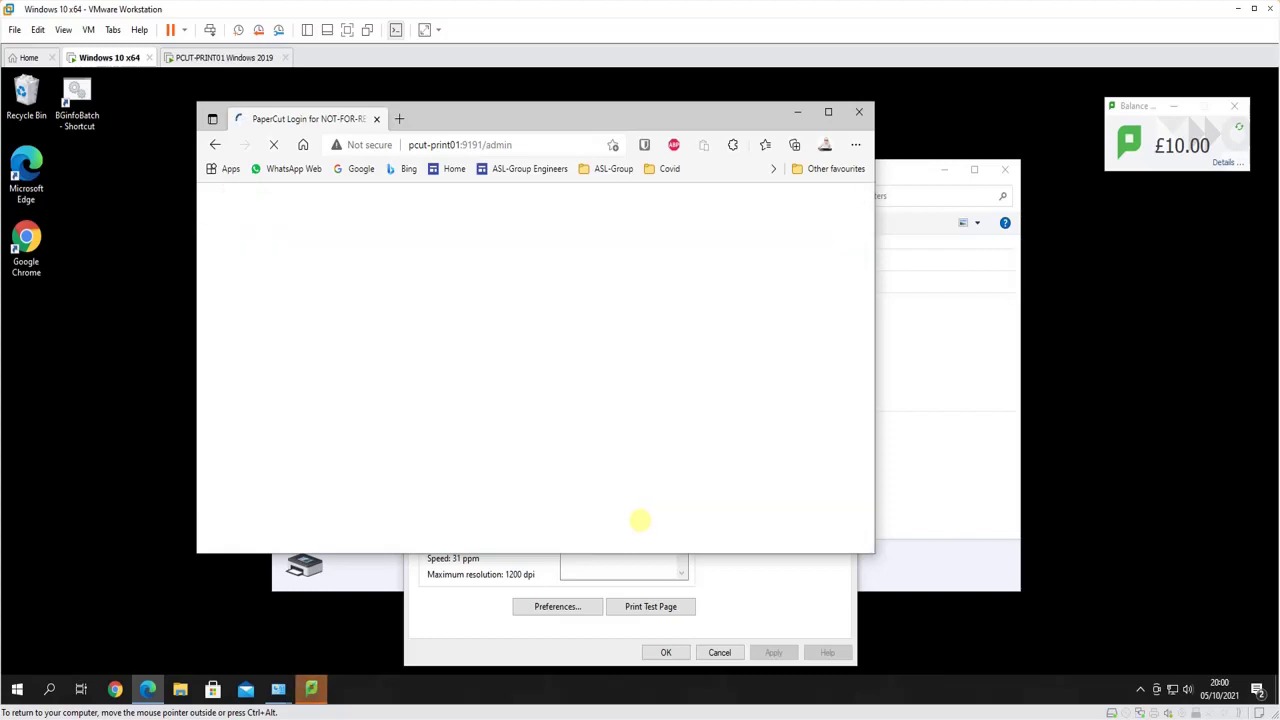
{"action": "left_click", "coordinate": [574, 432]}
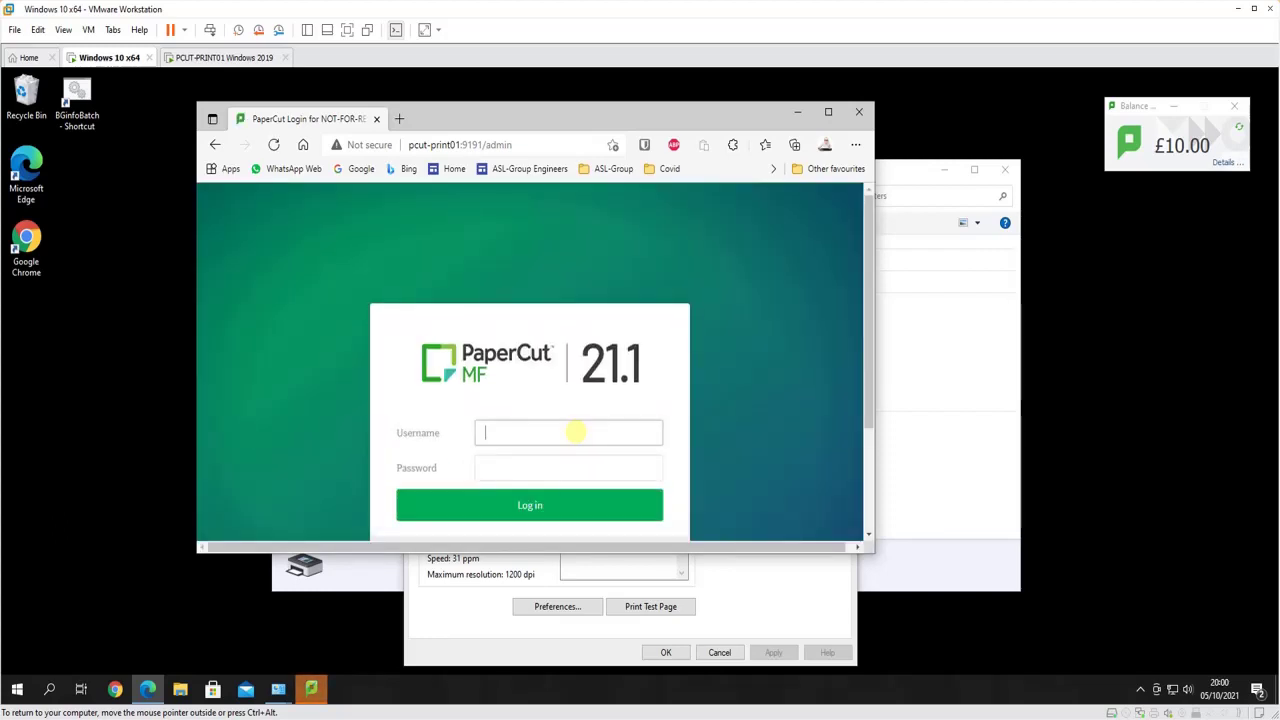
{"action": "type", "text": "ad"}
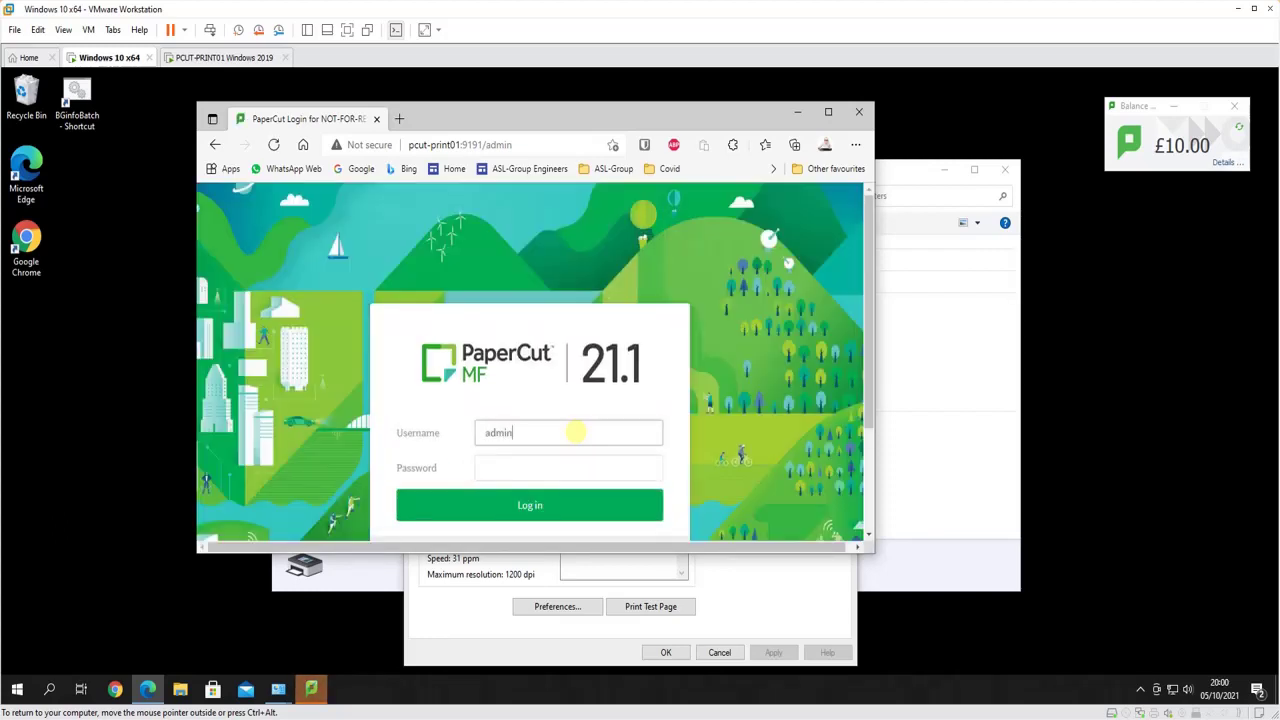
{"action": "type", "text": "min"}
{"action": "key", "text": "Tab"}
{"action": "type", "text": "***"}
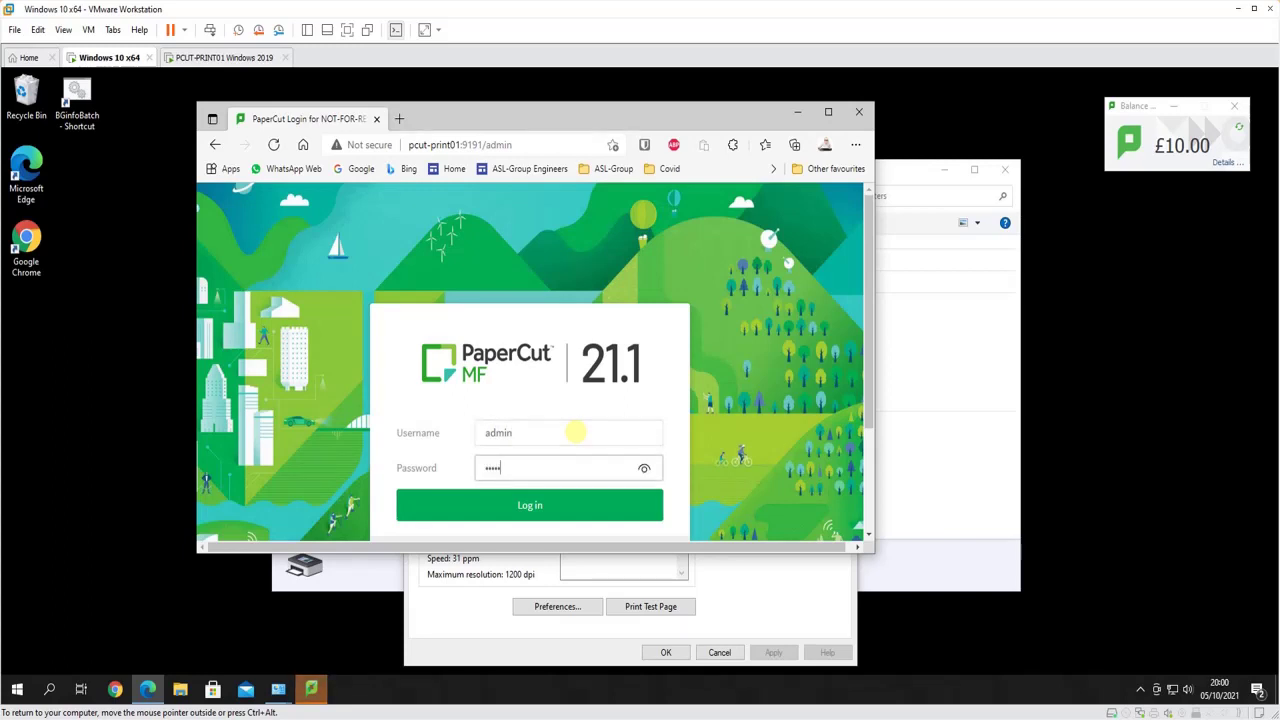
{"action": "type", "text": "**"}
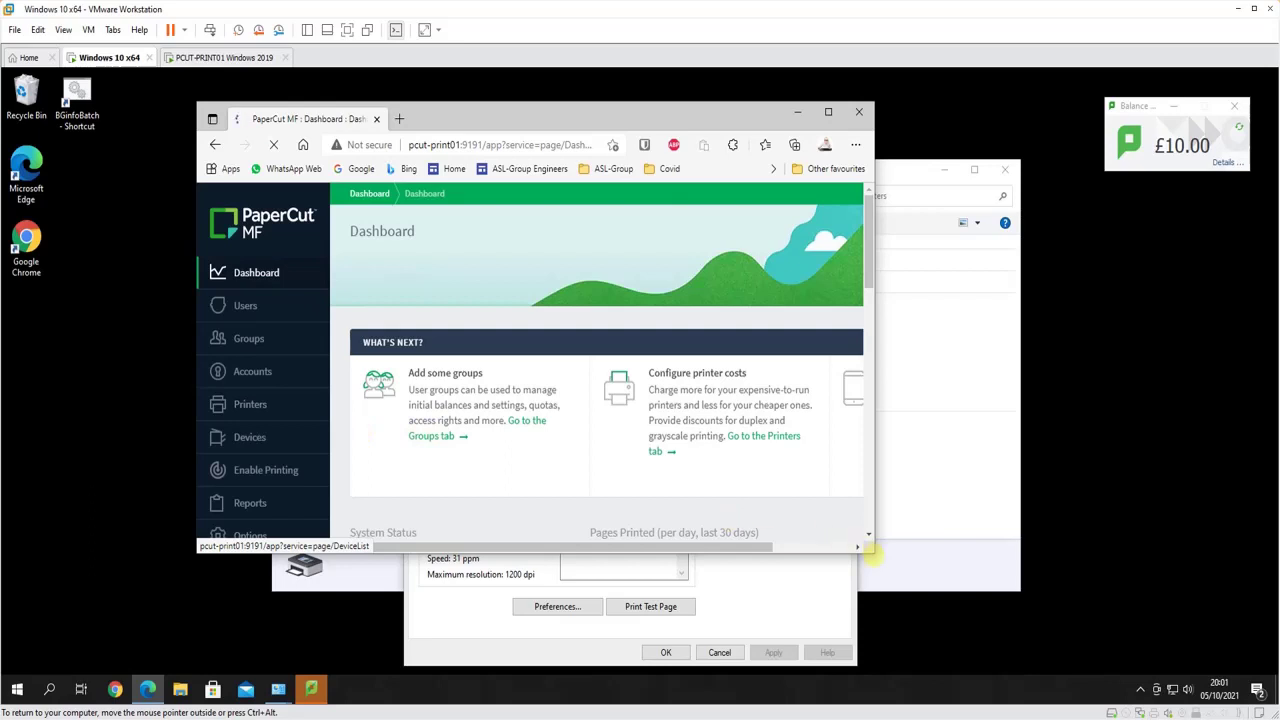
Release all jobs in Printers > Jobs Pending Release, sending the held FollowMe page to Ricoh-Home
{"action": "left_click_drag", "start_coordinate": [874, 552], "coordinate": [1085, 633]}
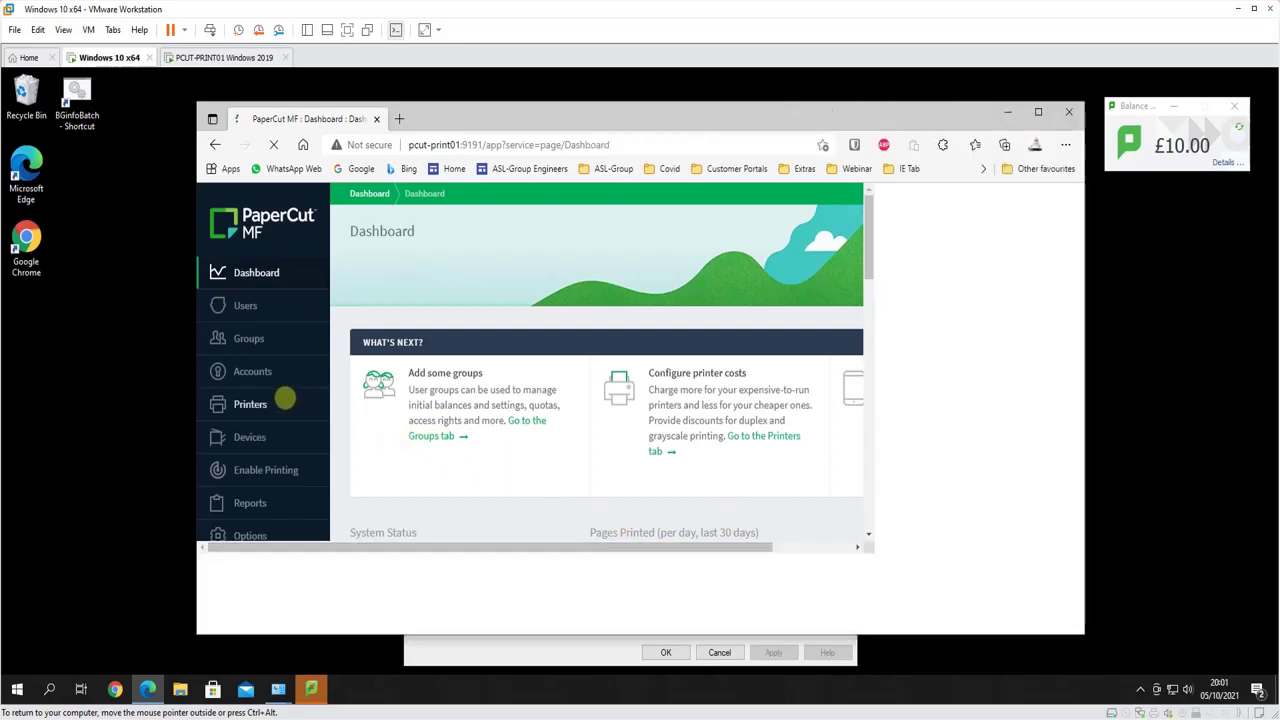
{"action": "left_click", "coordinate": [262, 404]}
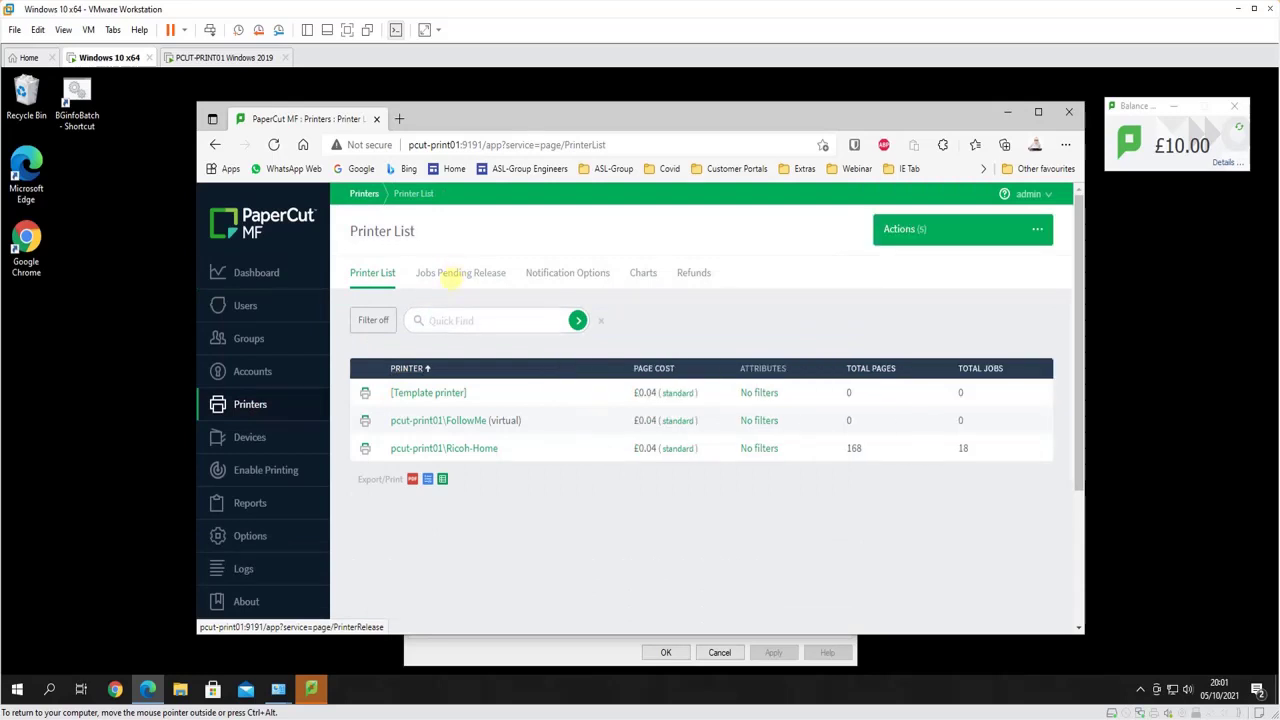
{"action": "left_click", "coordinate": [435, 420]}
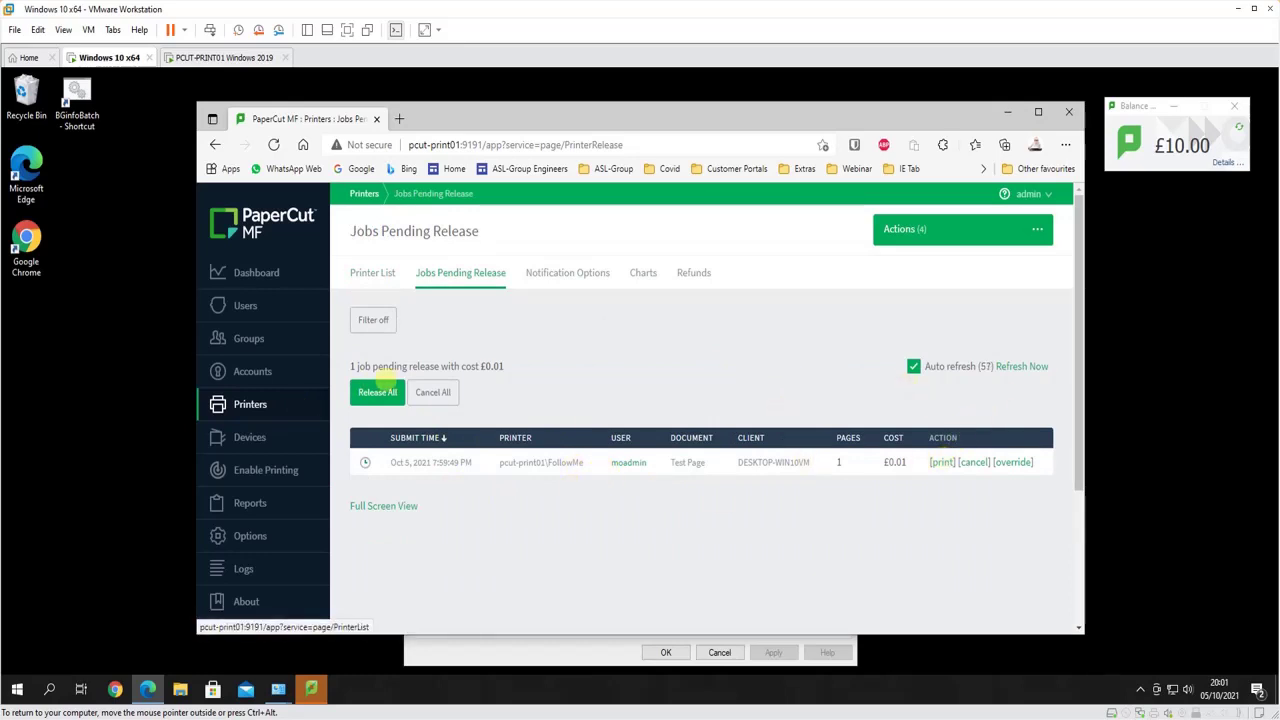
{"action": "left_click", "coordinate": [378, 392]}
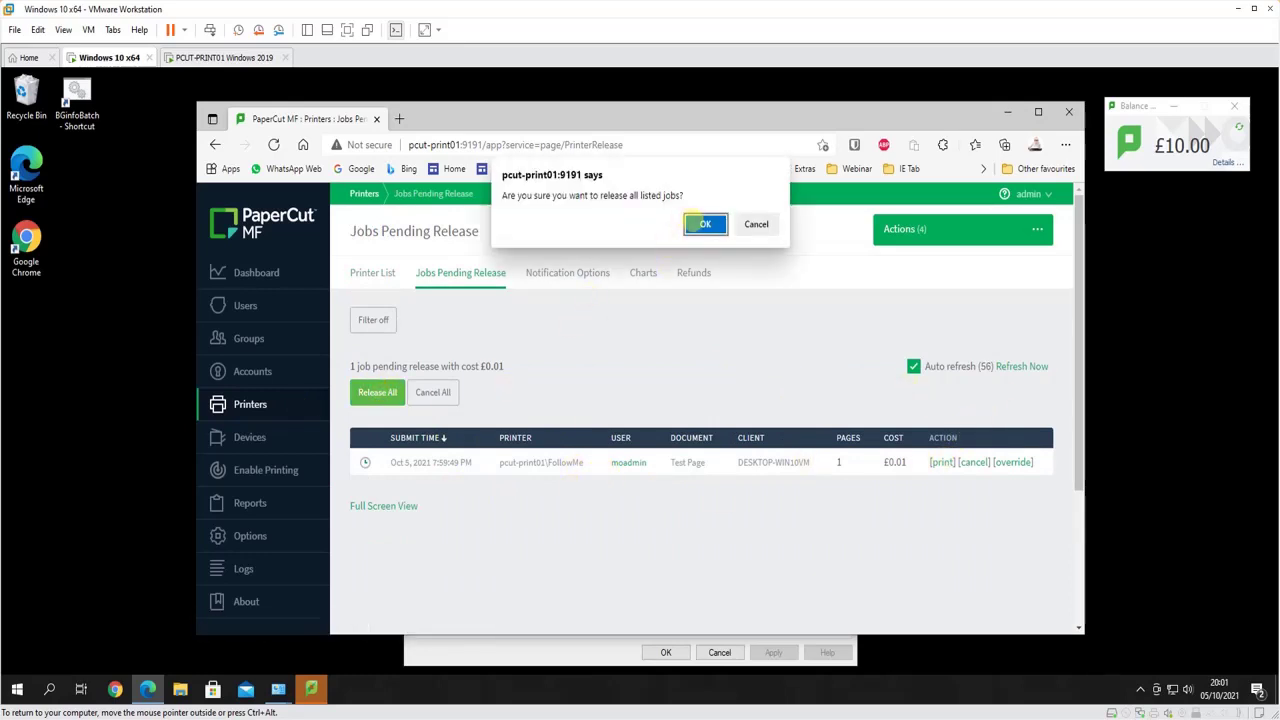
{"action": "left_click", "coordinate": [702, 225]}
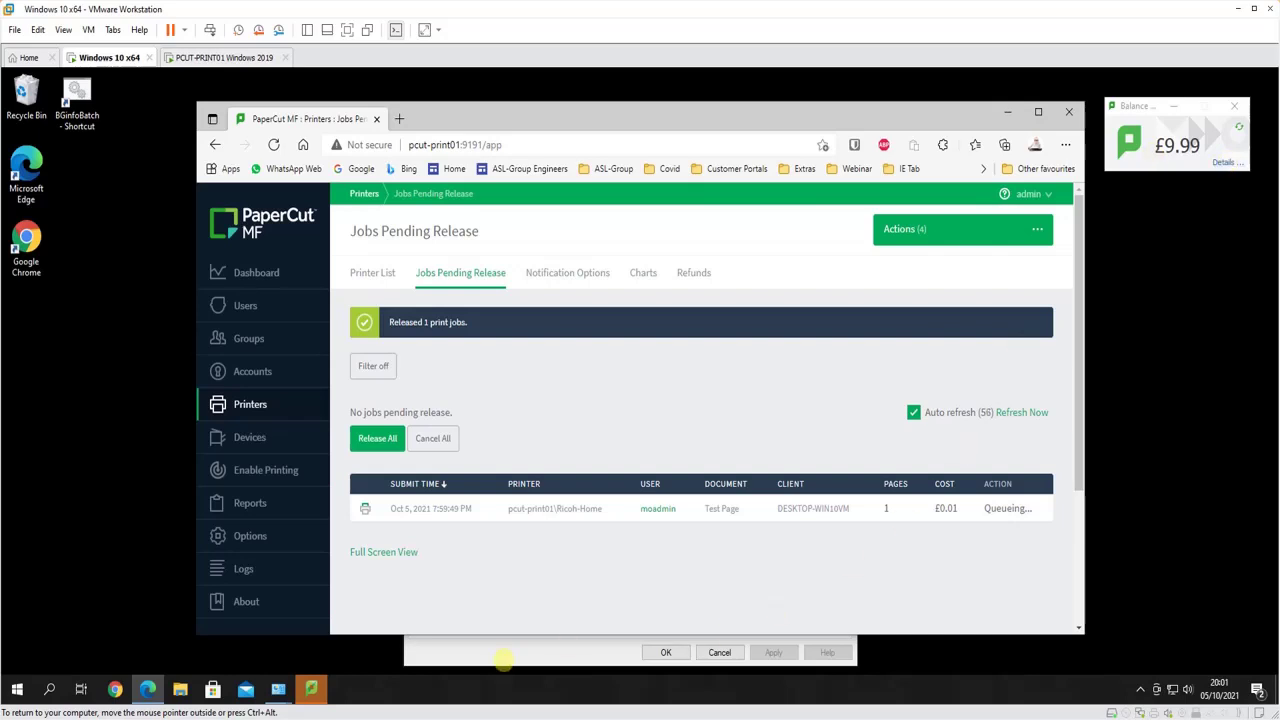
{"action": "left_click", "coordinate": [505, 654]}
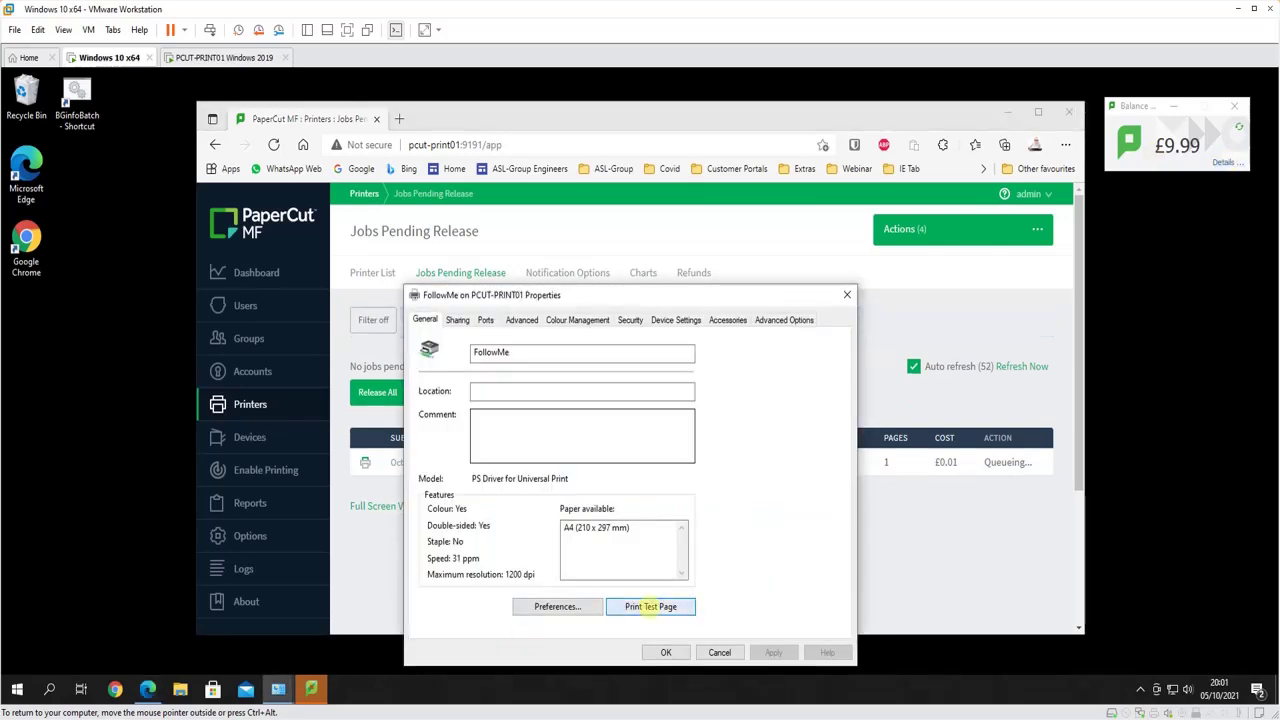
Print another FollowMe test page charged to the school admin shared account, then refresh pending releases
{"action": "left_click", "coordinate": [650, 606]}
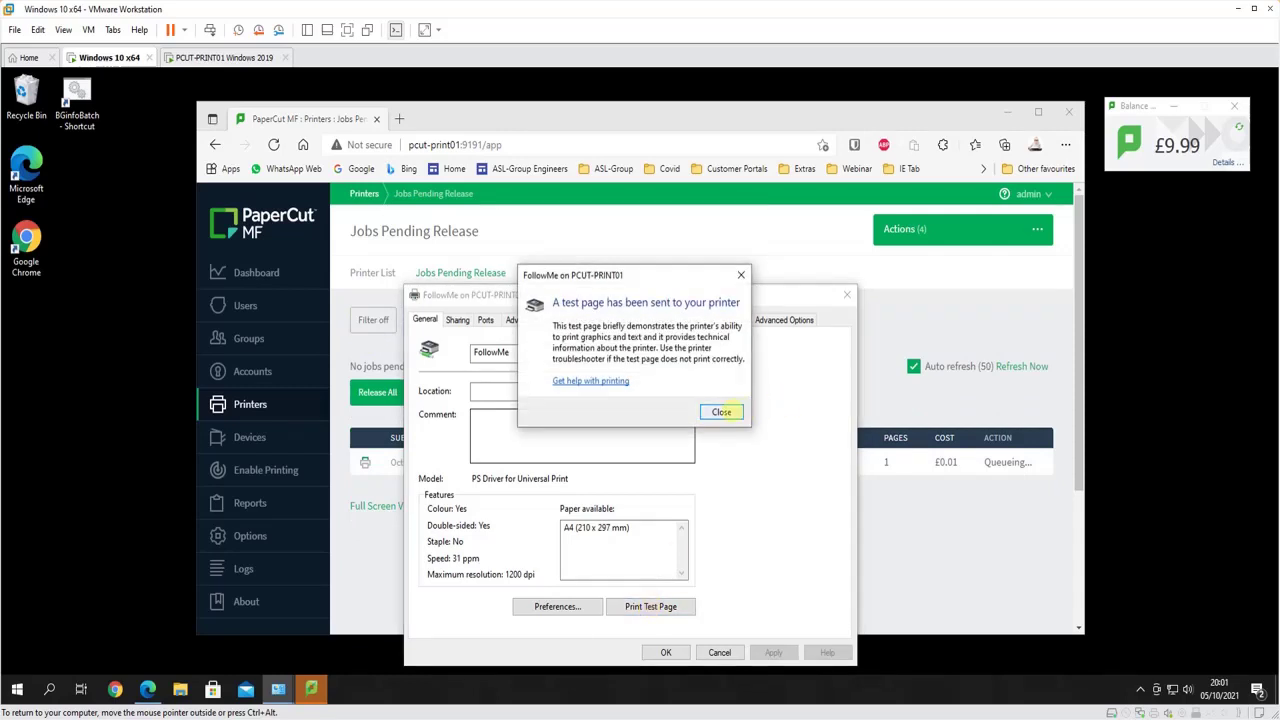
{"action": "left_click", "coordinate": [721, 412]}
{"action": "left_click", "coordinate": [565, 370]}
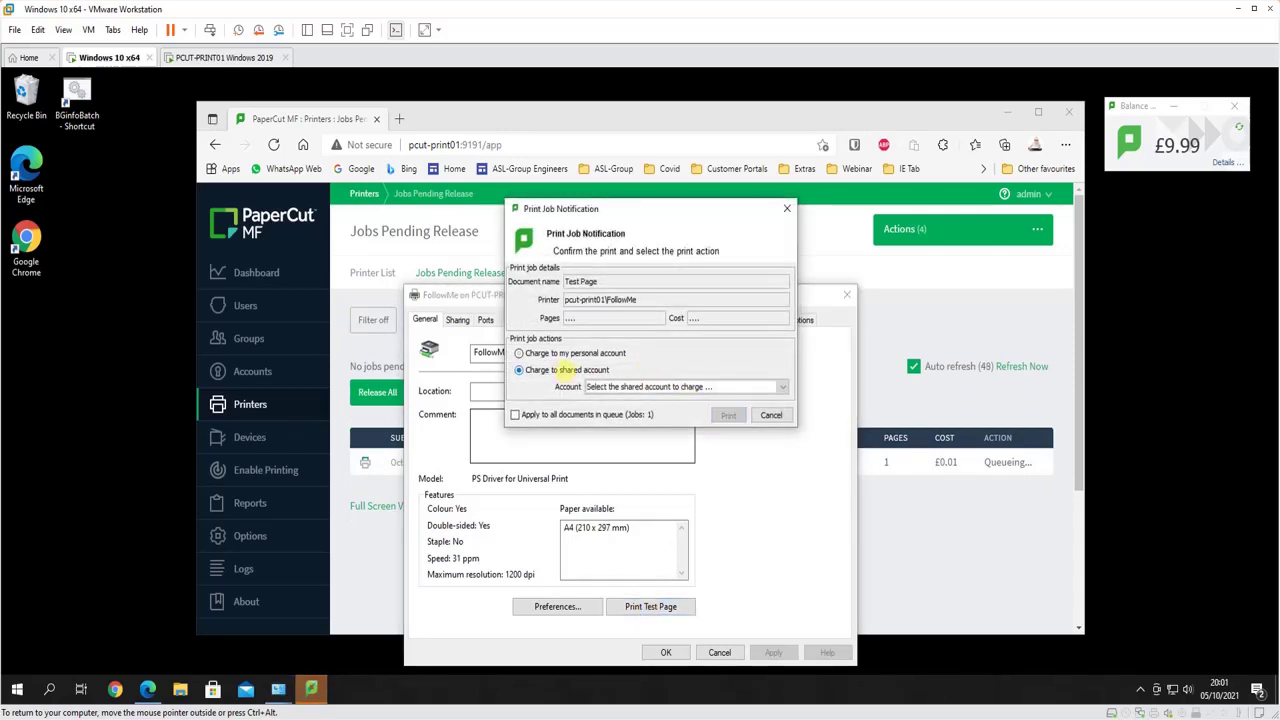
{"action": "left_click", "coordinate": [722, 387]}
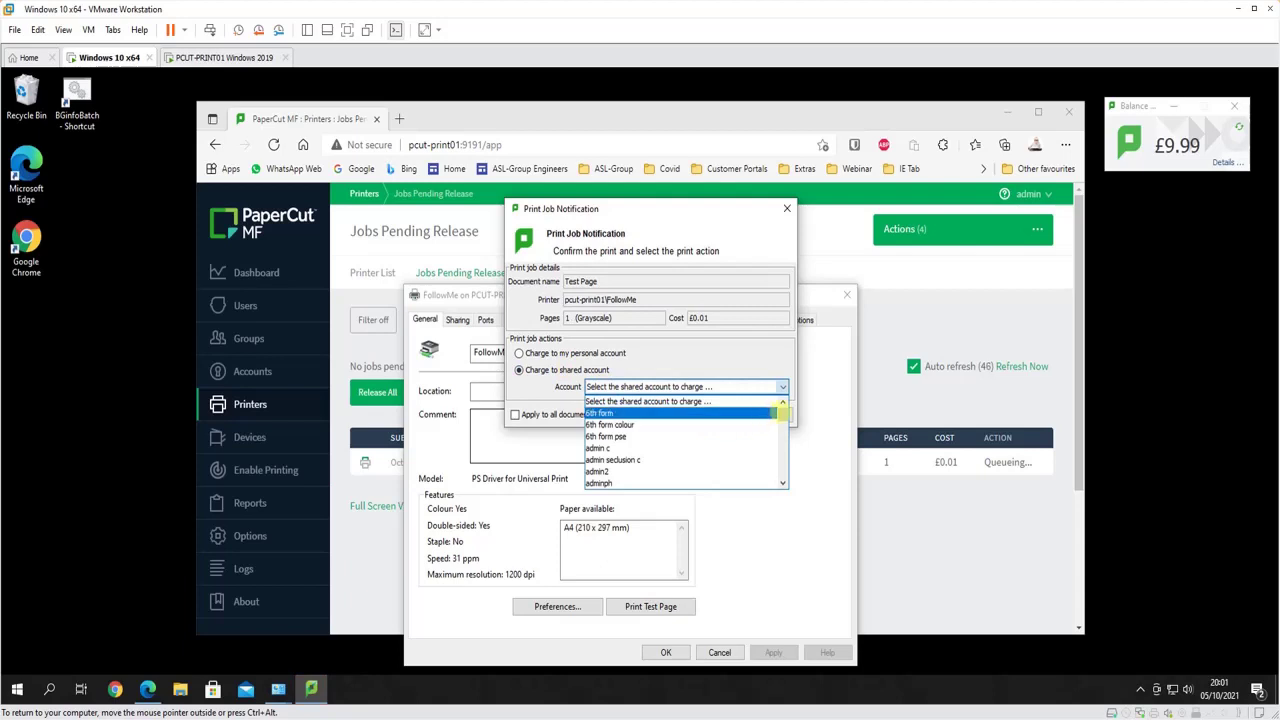
{"action": "left_click_drag", "start_coordinate": [780, 412], "coordinate": [777, 471]}
{"action": "left_click", "coordinate": [617, 481]}
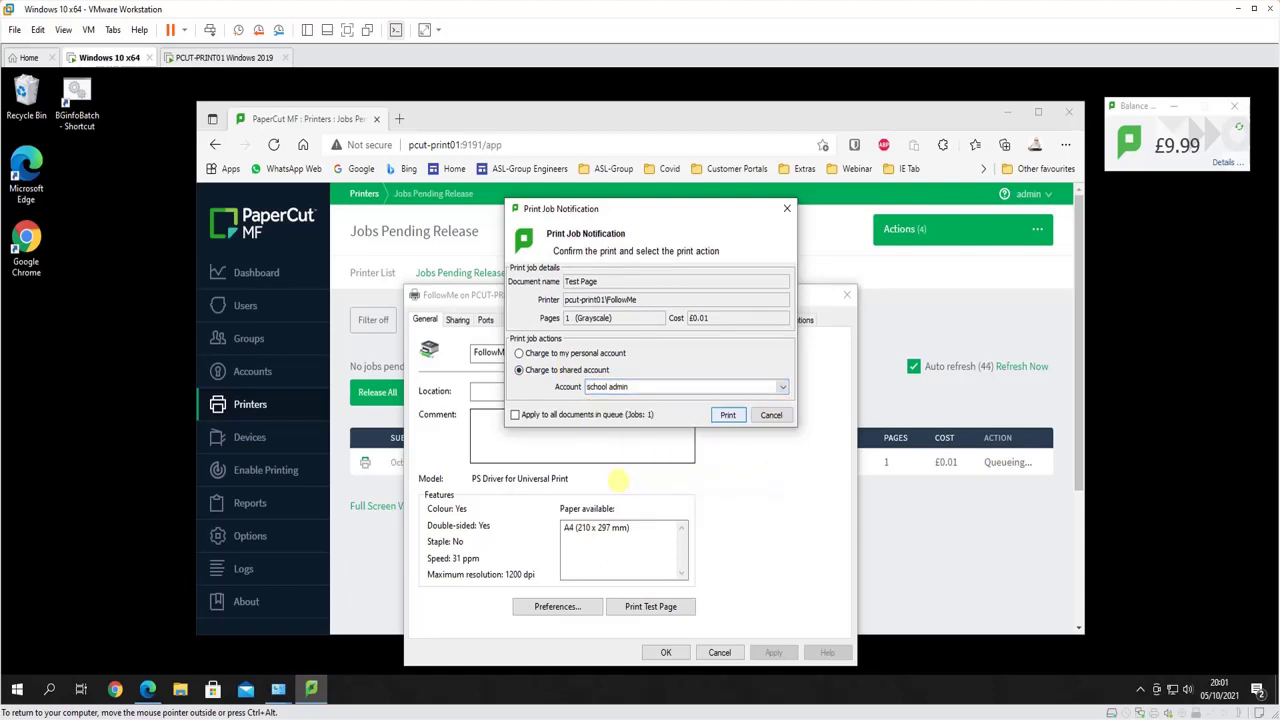
{"action": "left_click", "coordinate": [728, 414]}
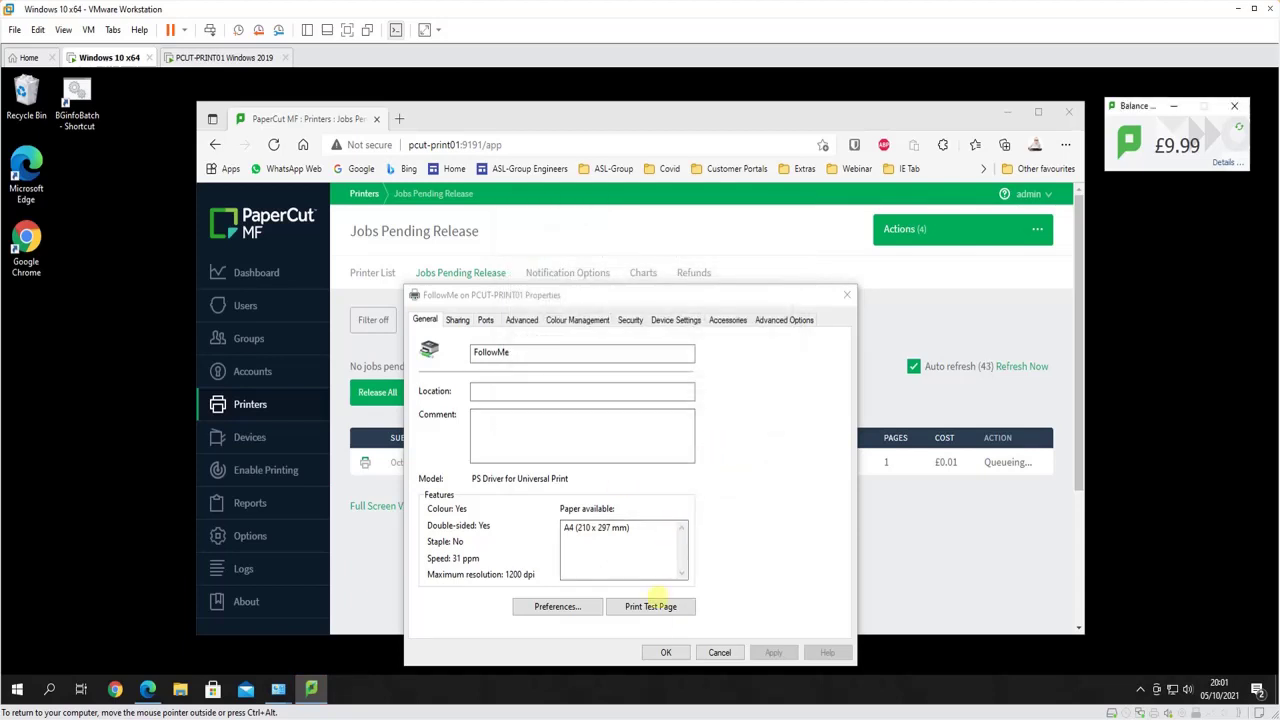
{"action": "left_click", "coordinate": [664, 651]}
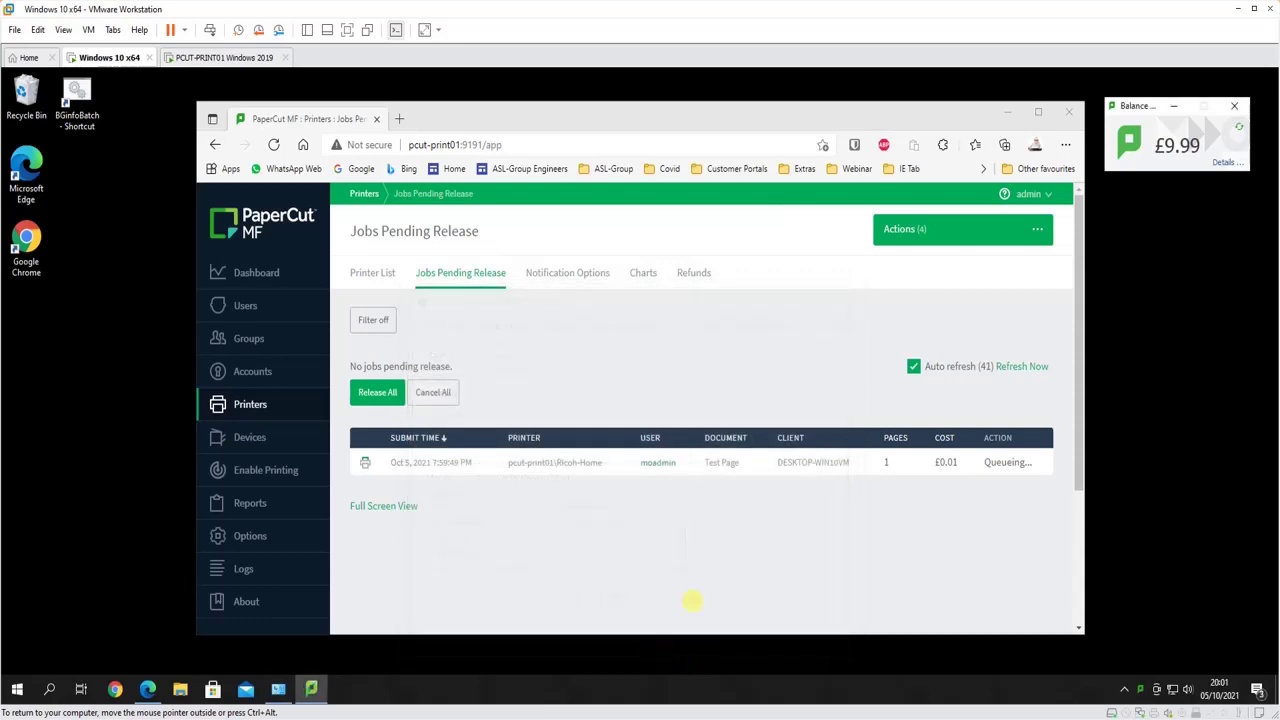
{"action": "left_click", "coordinate": [1022, 366]}
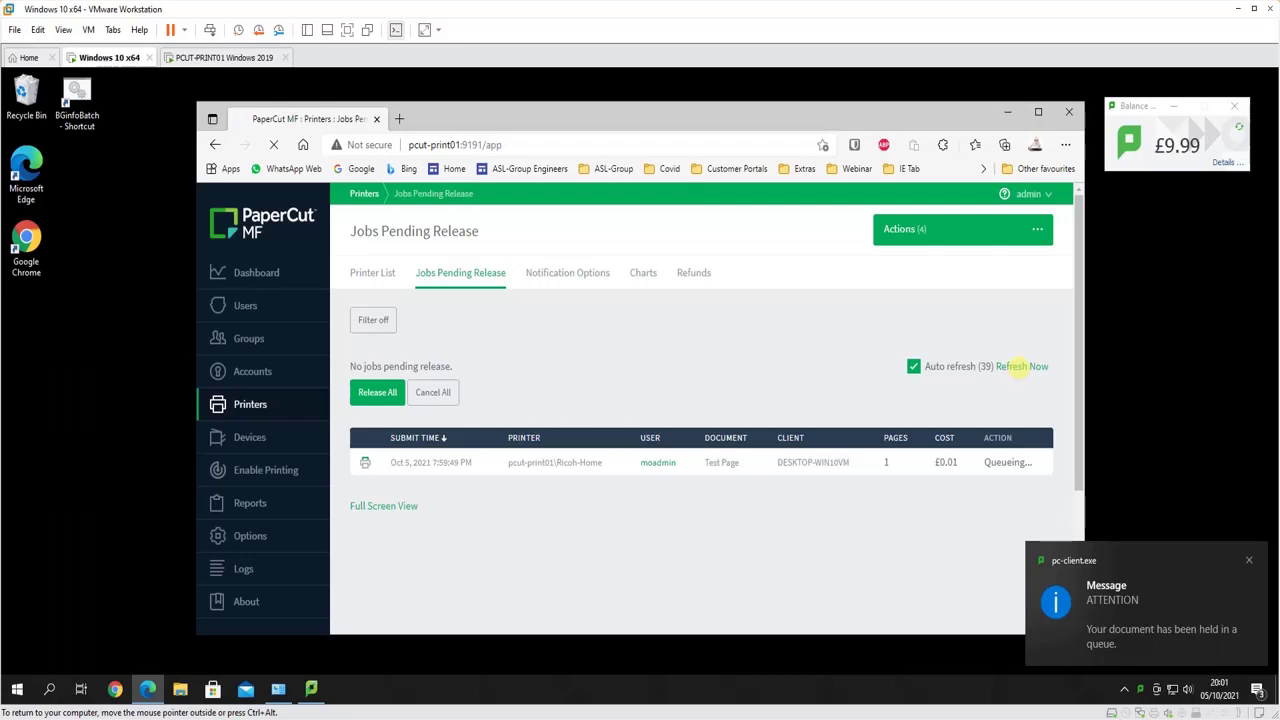
Release the newly held test page to Ricoh-Home and check its £0.01 school admin charge in the Job Log
{"action": "left_click", "coordinate": [1017, 366]}
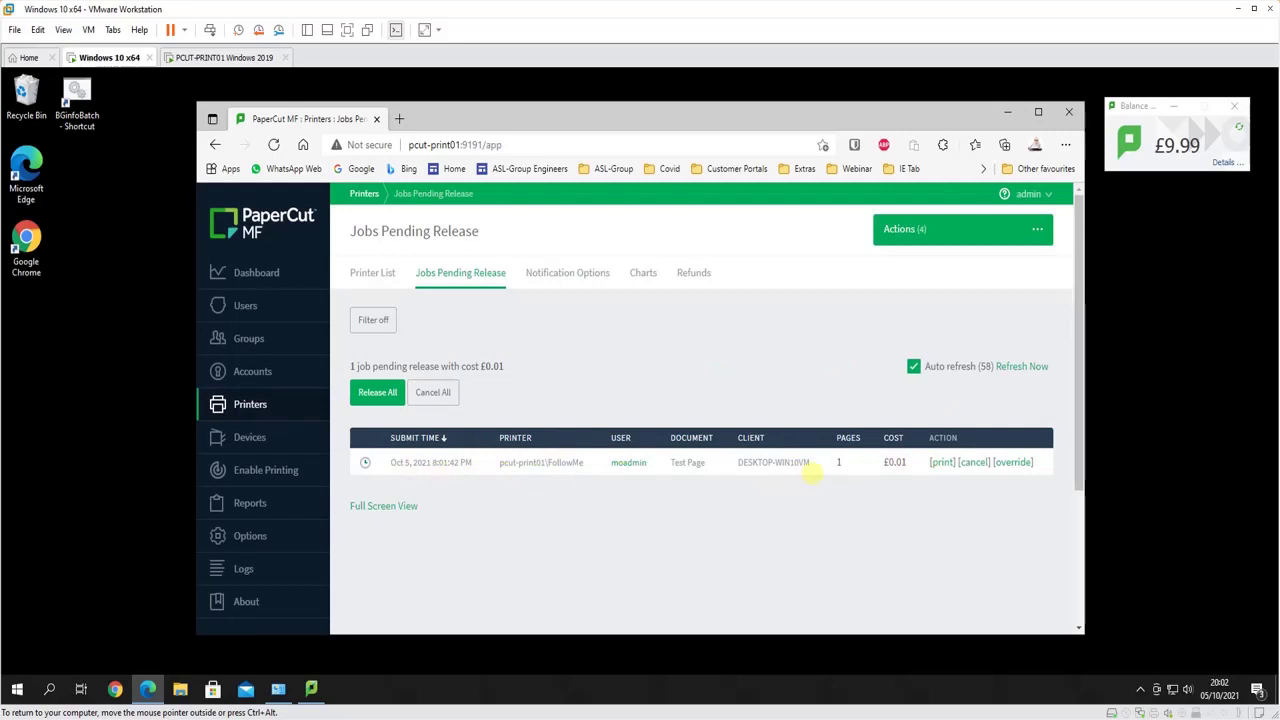
{"action": "left_click", "coordinate": [378, 392]}
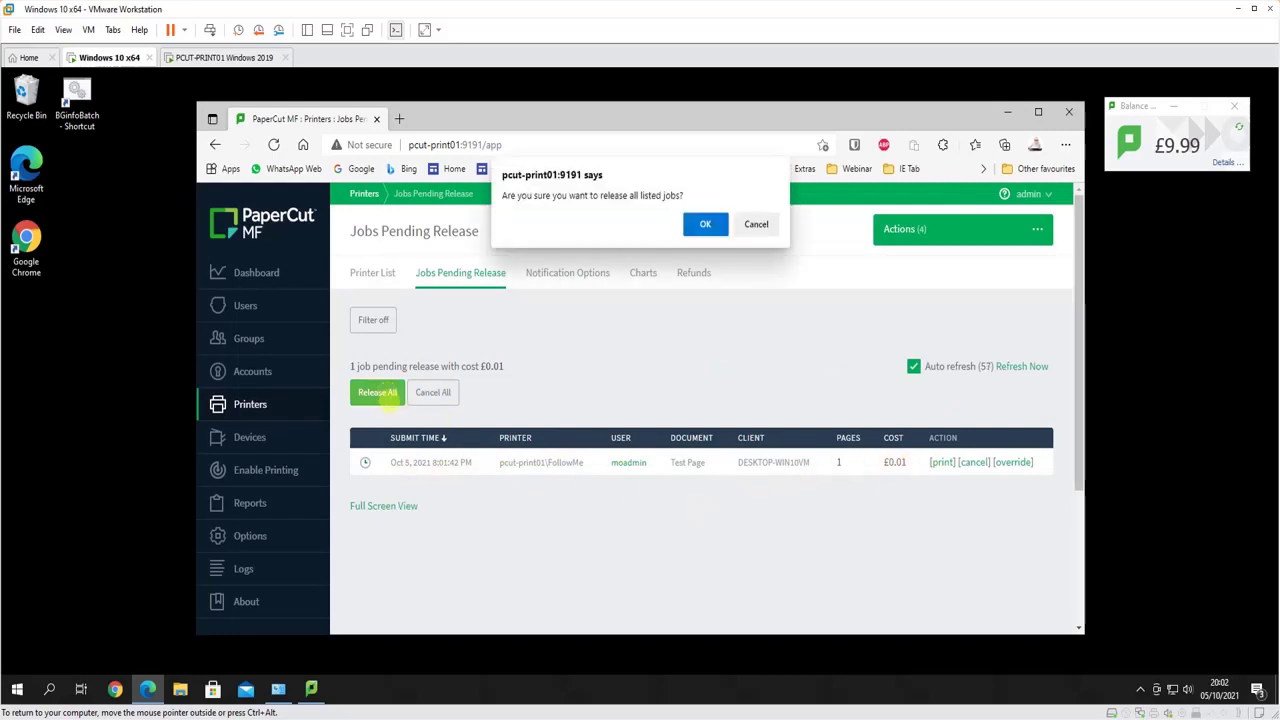
{"action": "left_click", "coordinate": [690, 224]}
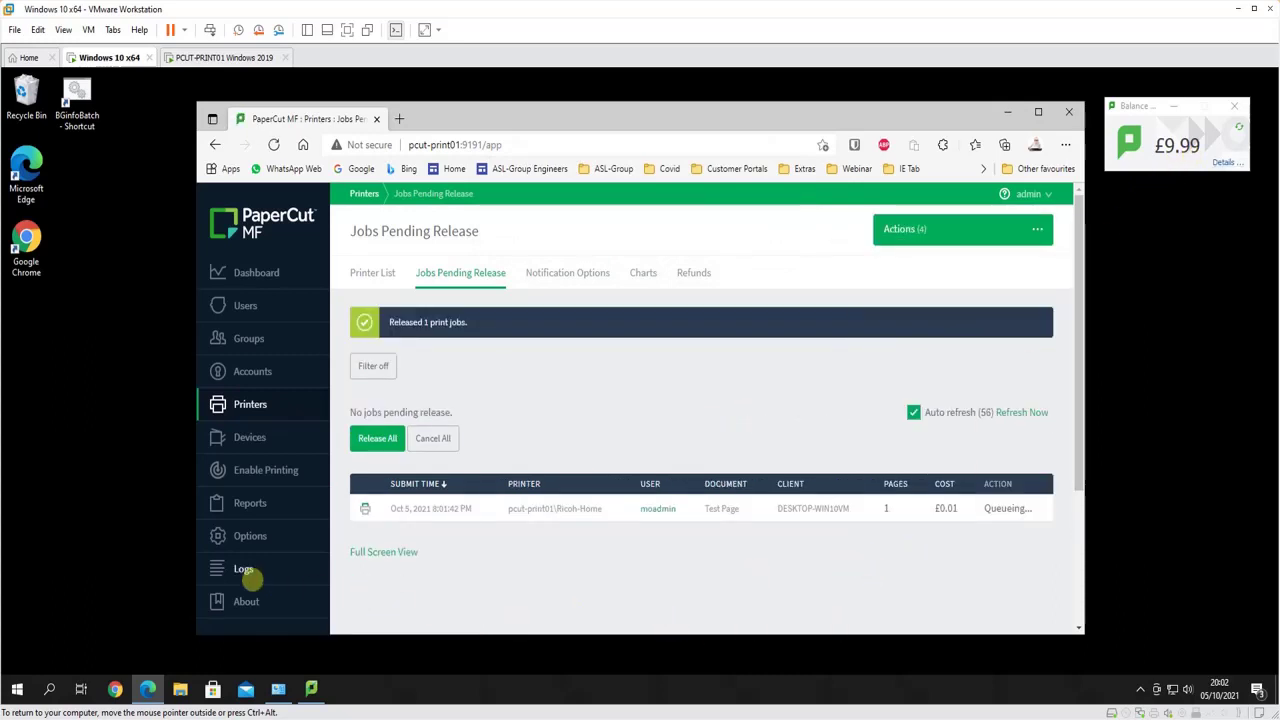
{"action": "left_click", "coordinate": [244, 568]}
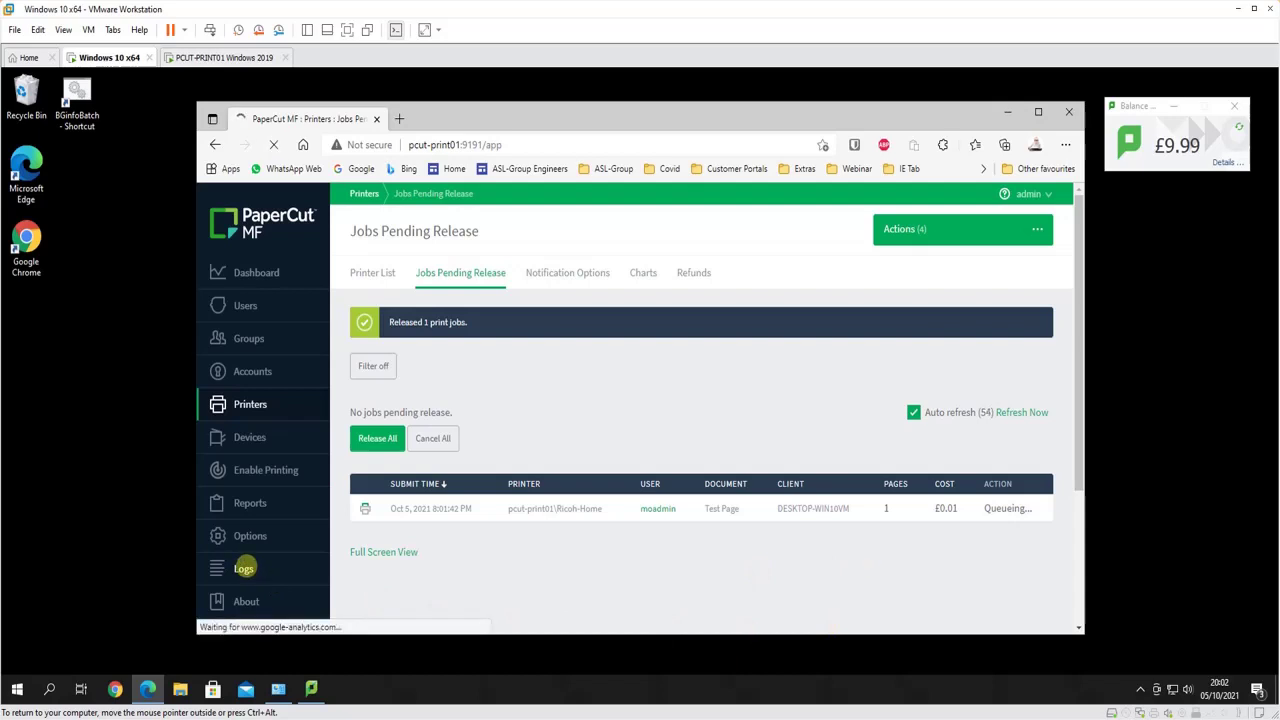